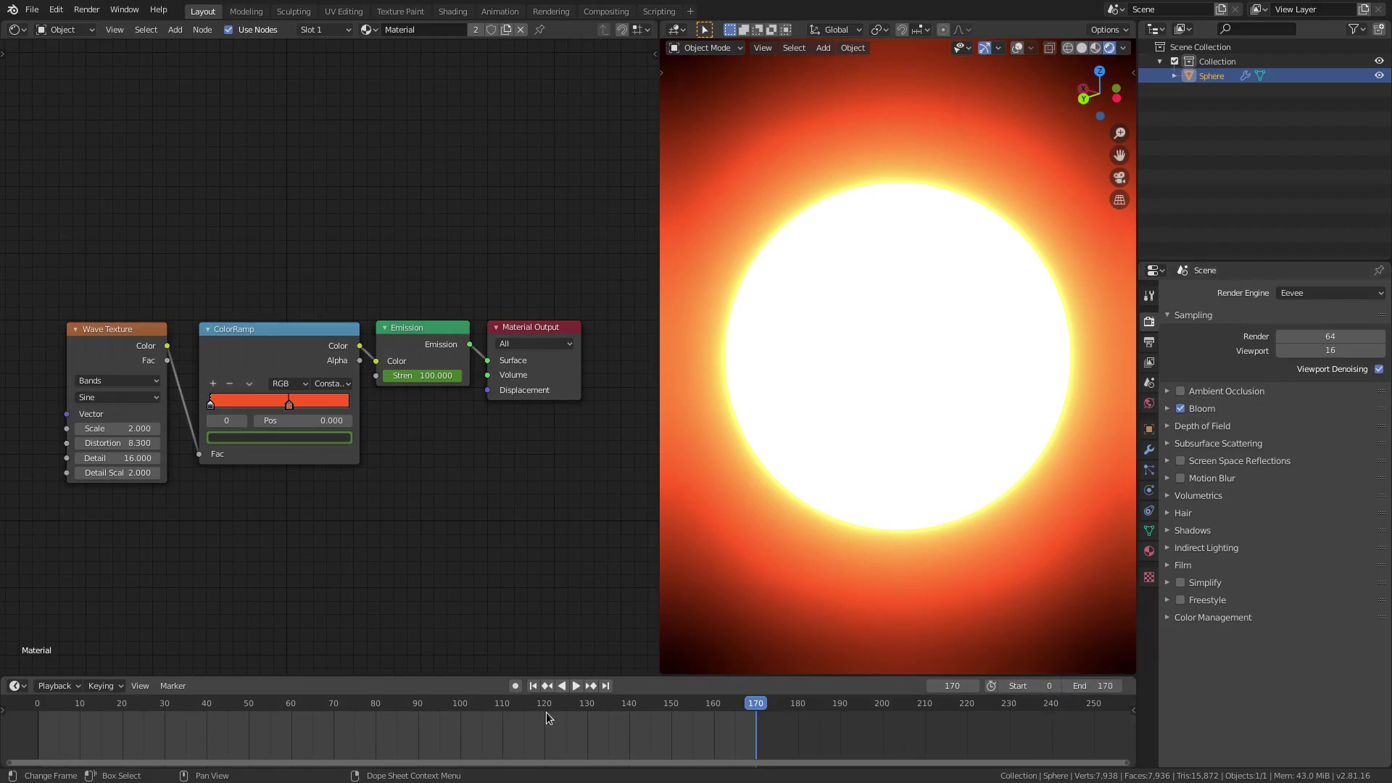
# - Play the animation from frame 0 to preview the sphere's glowing emission pattern
pyautogui.click(532, 686)
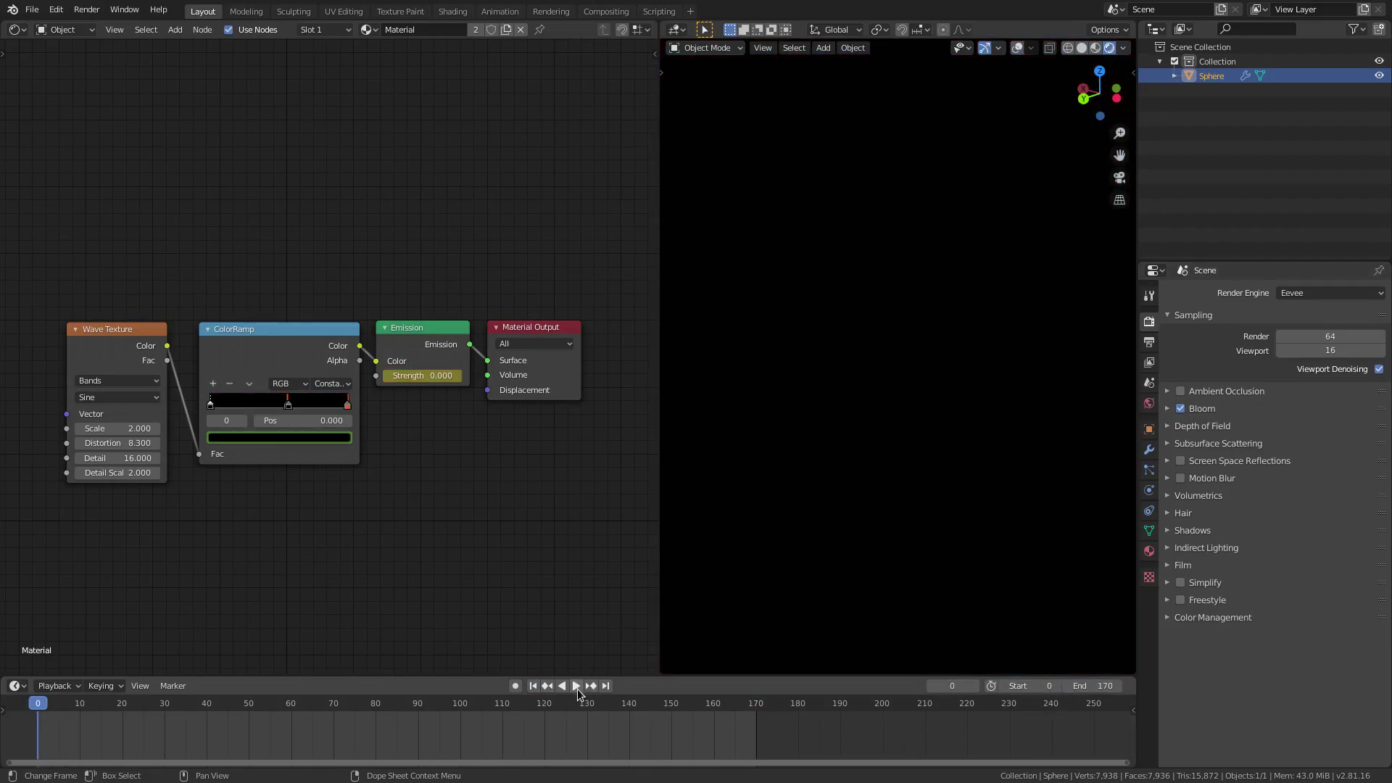
pyautogui.click(576, 686)
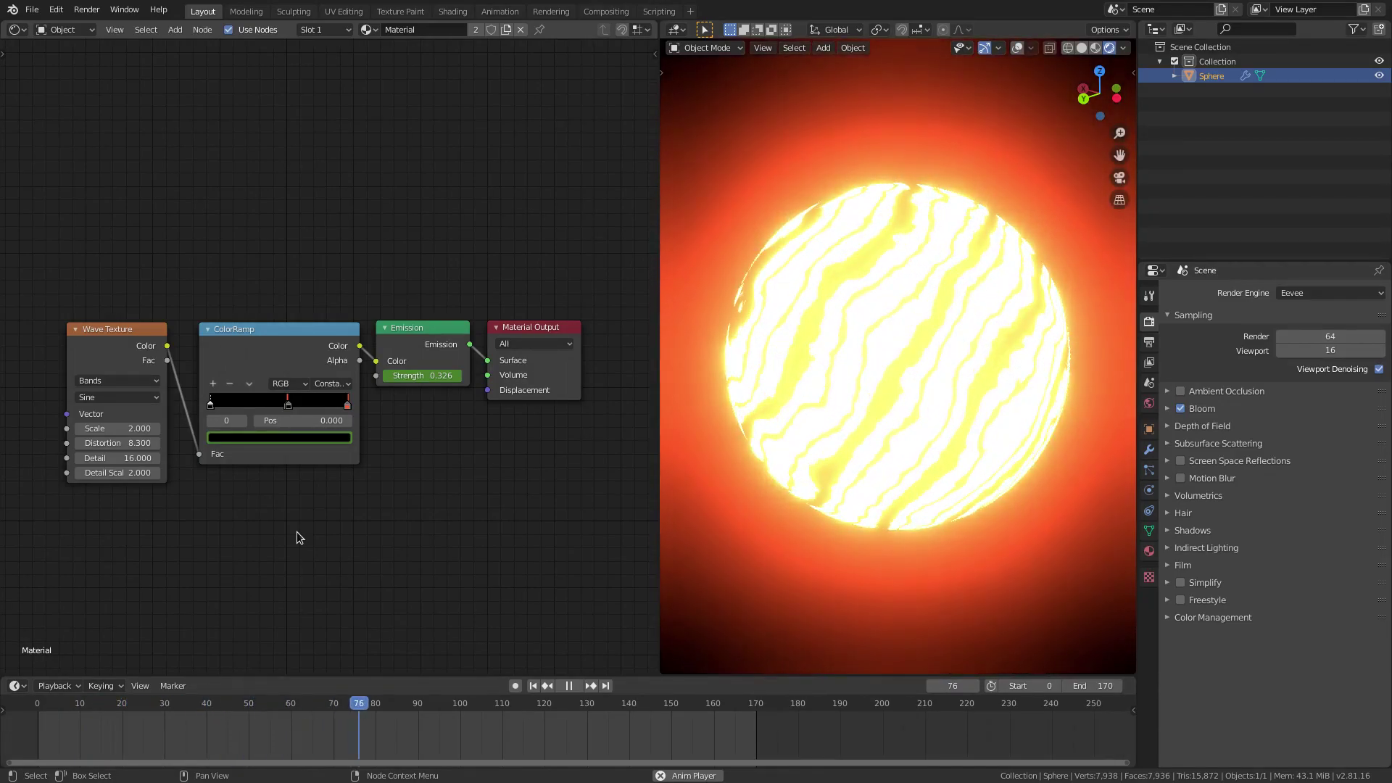
pyautogui.click(568, 686)
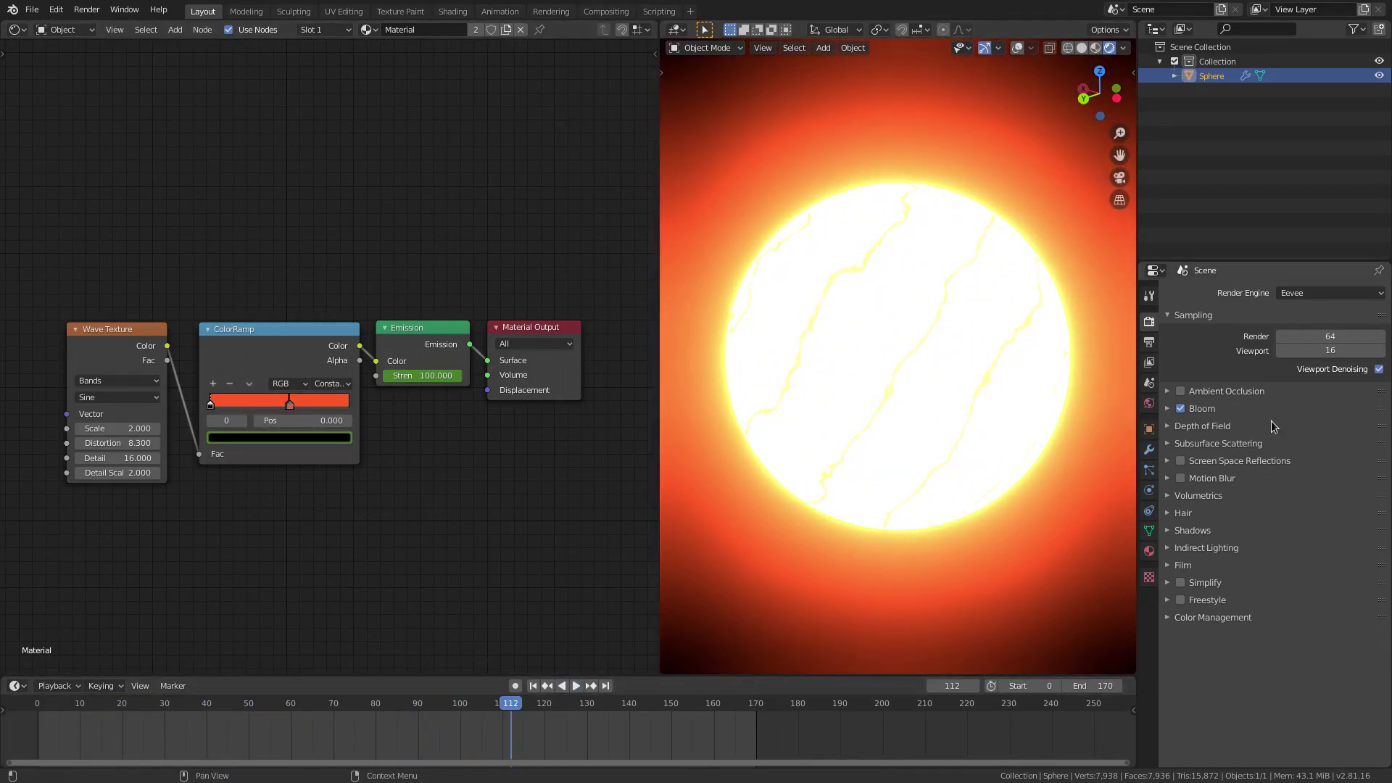
# - Turn off Viewport Denoising, replay the animation and return to frame 0
pyautogui.click(1379, 369)
pyautogui.moveTo(478, 702); pyautogui.dragTo(751, 688)
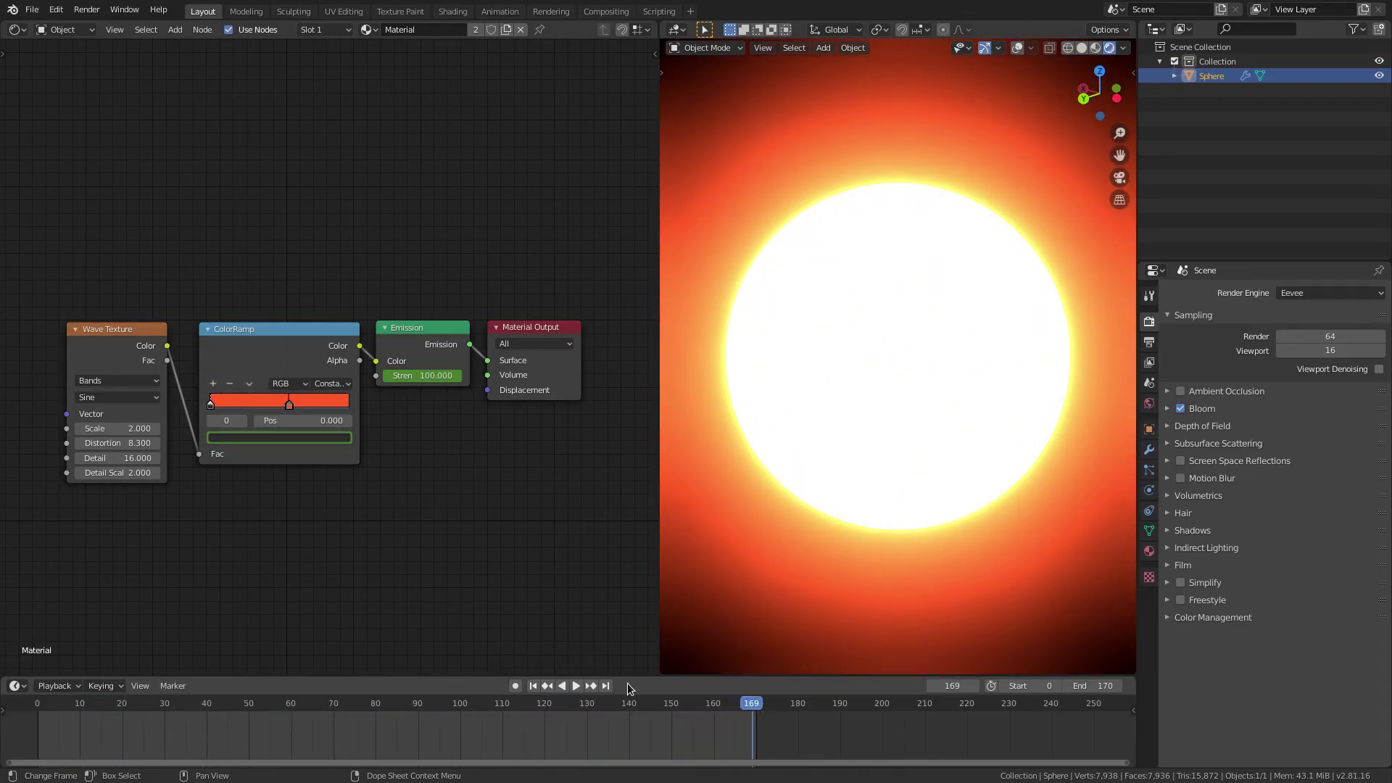
pyautogui.click(567, 686)
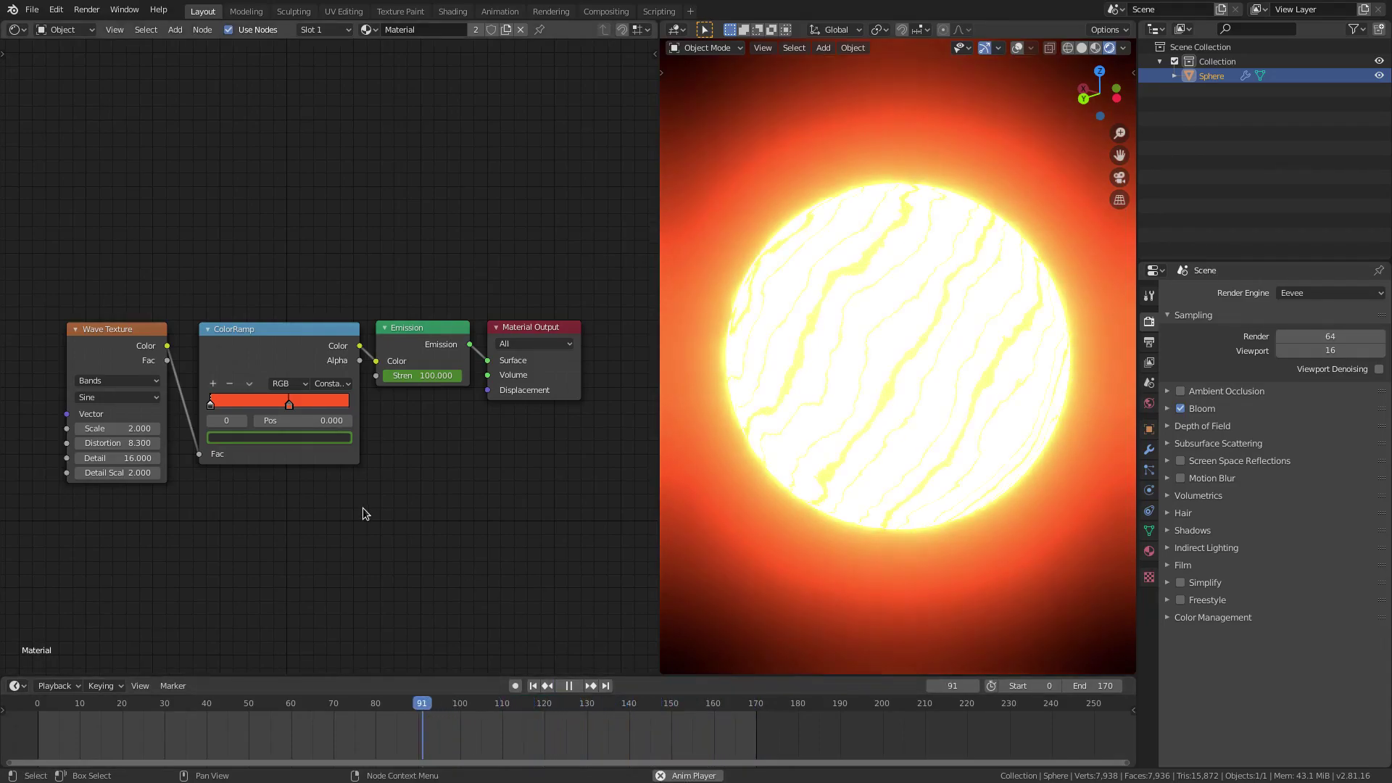
pyautogui.click(569, 686)
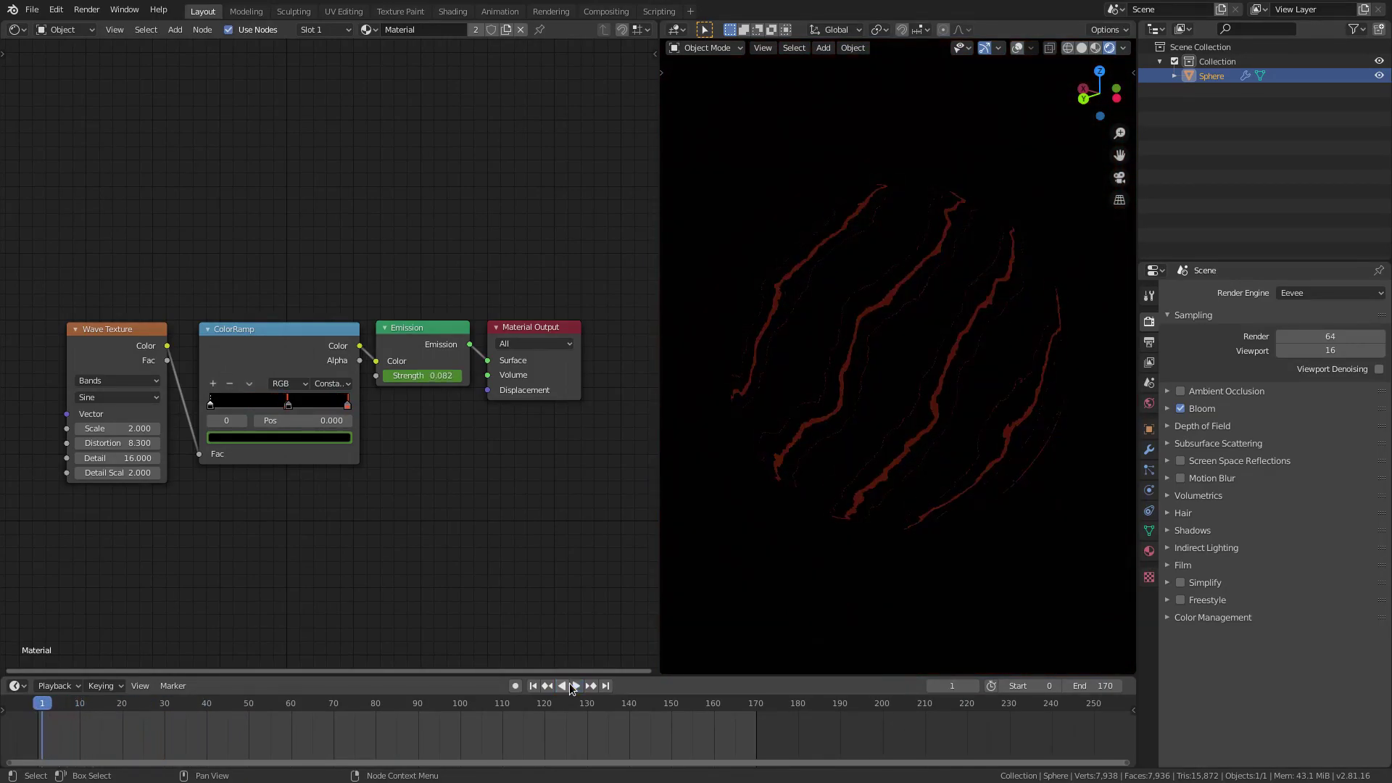
pyautogui.click(533, 686)
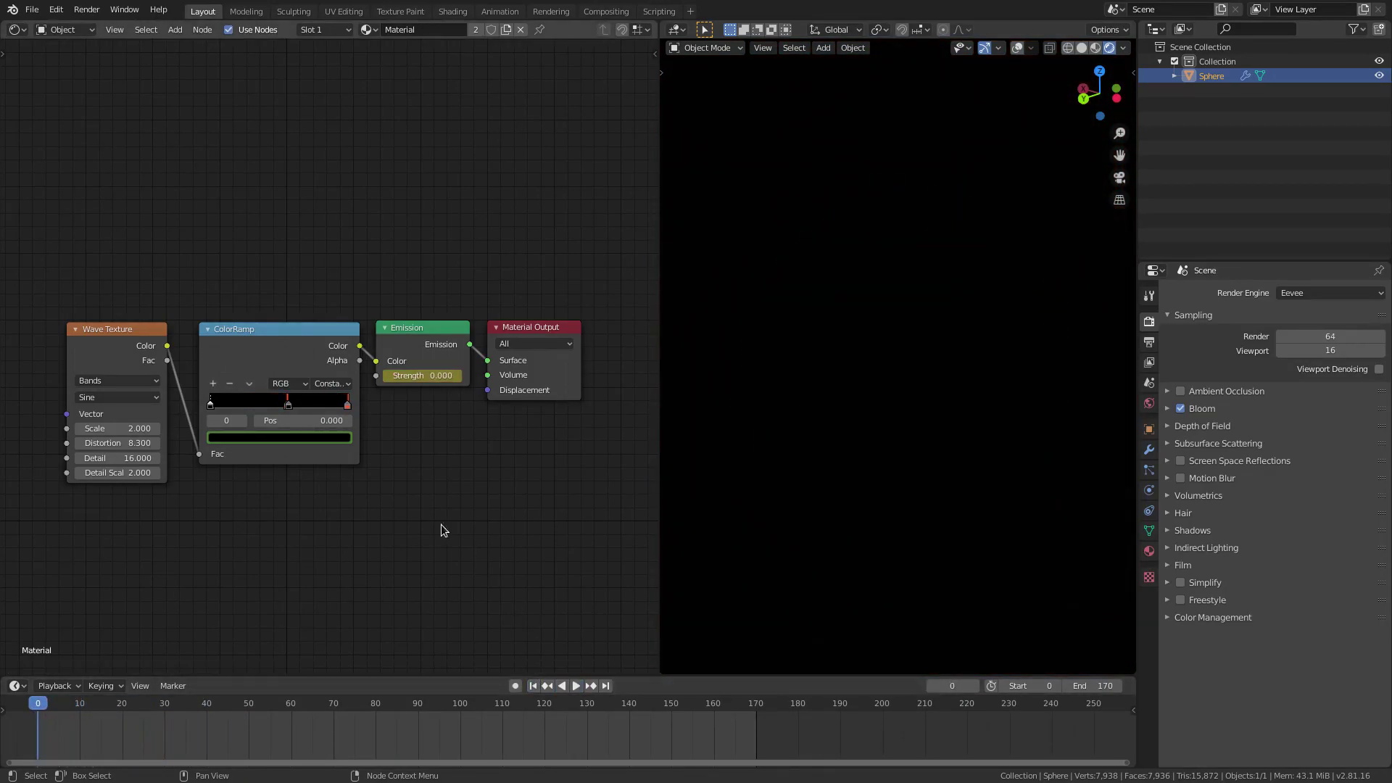
# - Duplicate the Material Output node and place the copy below the original
pyautogui.moveTo(272, 356); pyautogui.dragTo(265, 356)
pyautogui.click(411, 340)
pyautogui.moveTo(452, 455); pyautogui.dragTo(441, 405, button='middle')
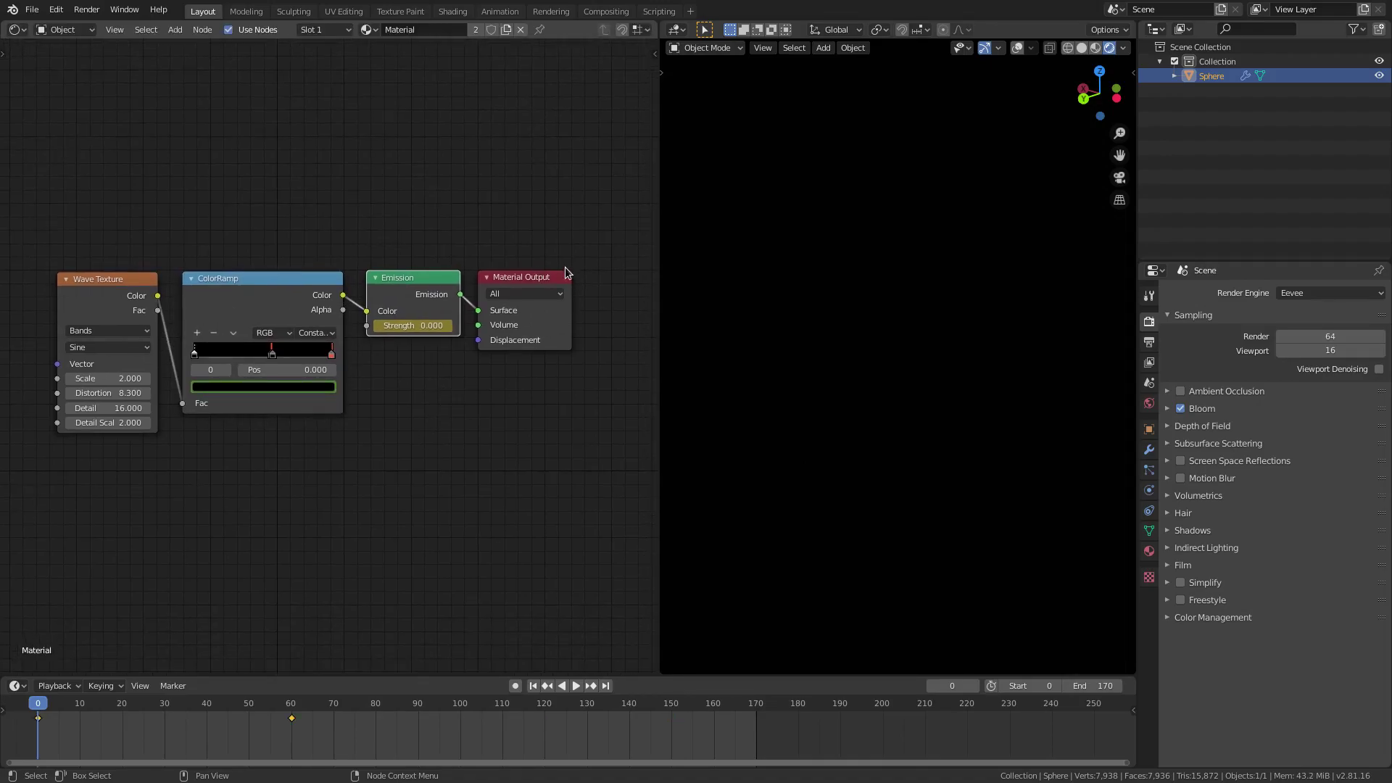
pyautogui.click(538, 275)
pyautogui.scroll(-2, 552, 503)
pyautogui.moveTo(533, 473); pyautogui.dragTo(549, 397, button='middle')
pyautogui.hotkey('shift', 'd')
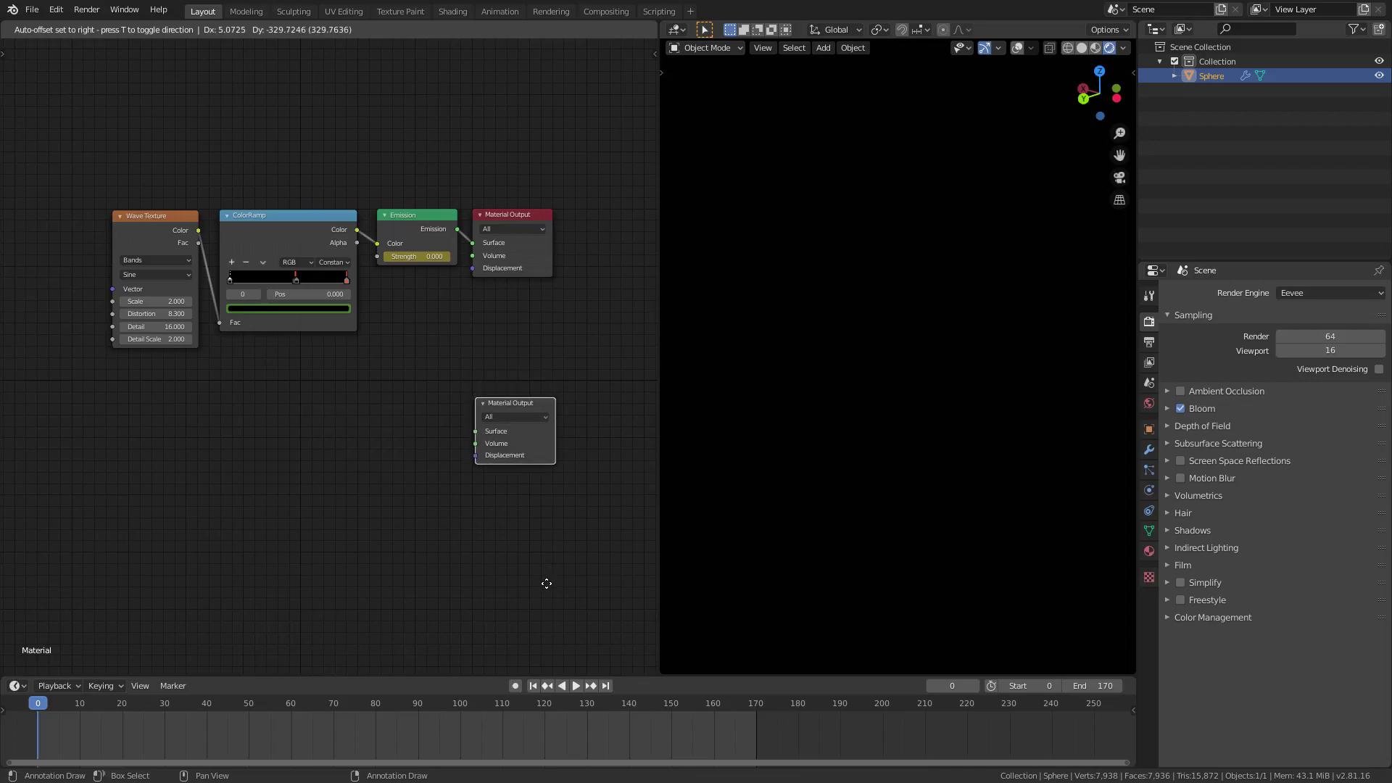
pyautogui.click(548, 598)
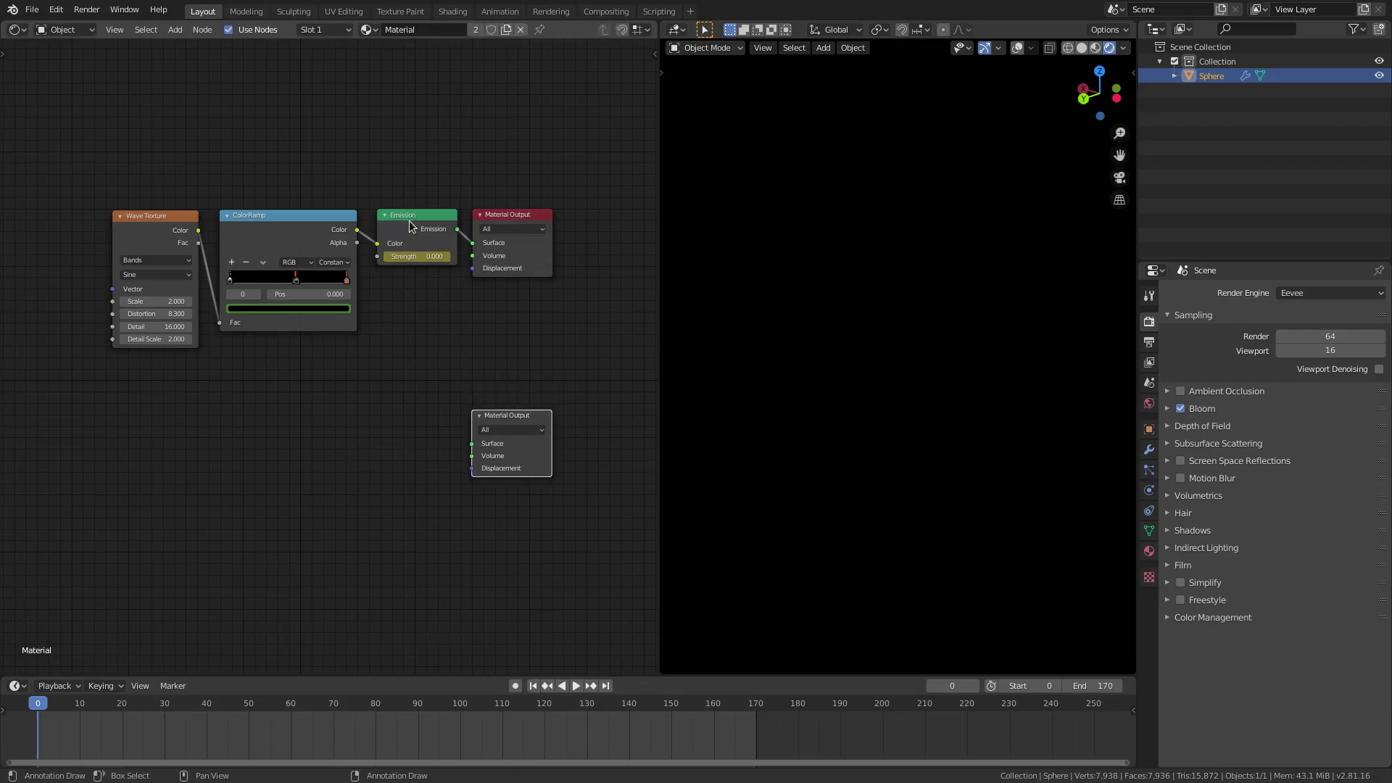
# - Add an Emission node beside the duplicated Material Output and connect it to that output's Surface input
pyautogui.hotkey('shift', 'a')
pyautogui.click(342, 452)
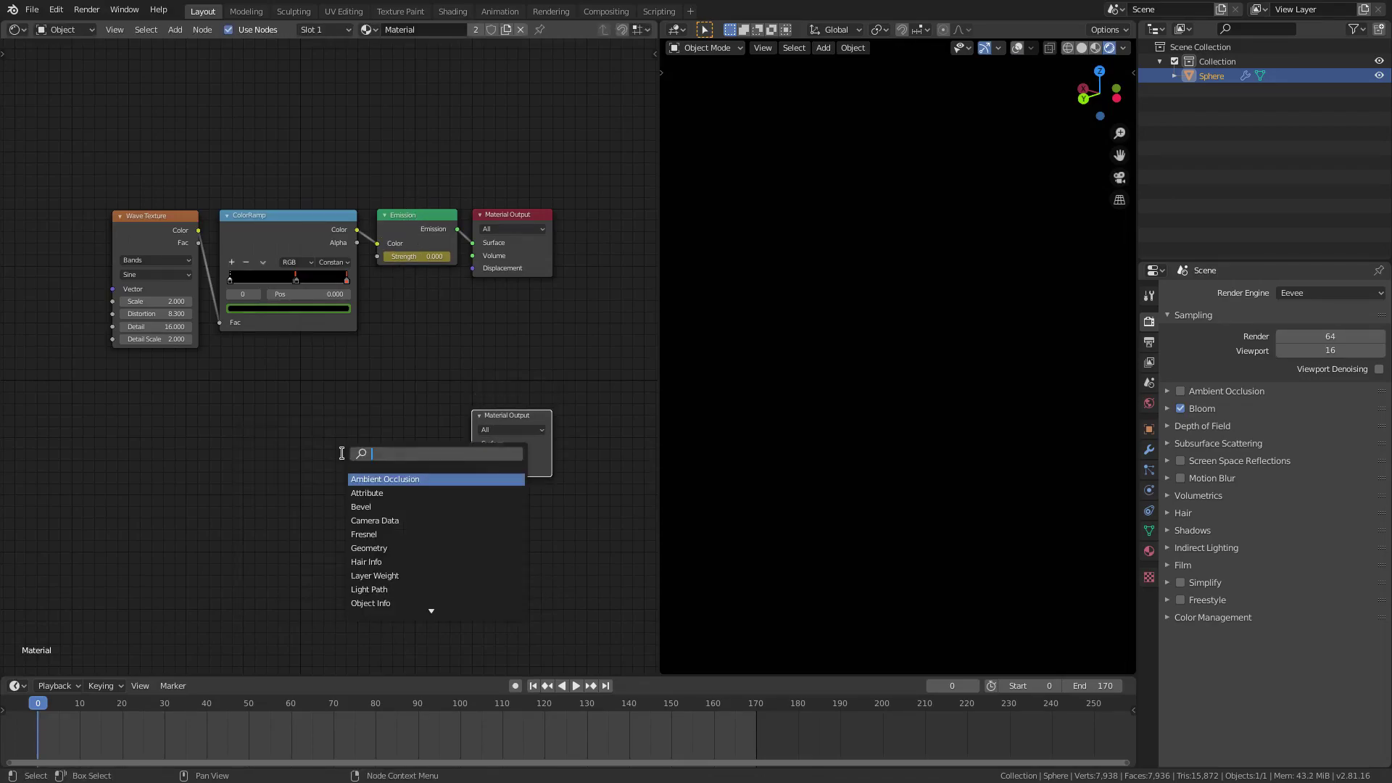
pyautogui.write('emiss')
pyautogui.press('Return')
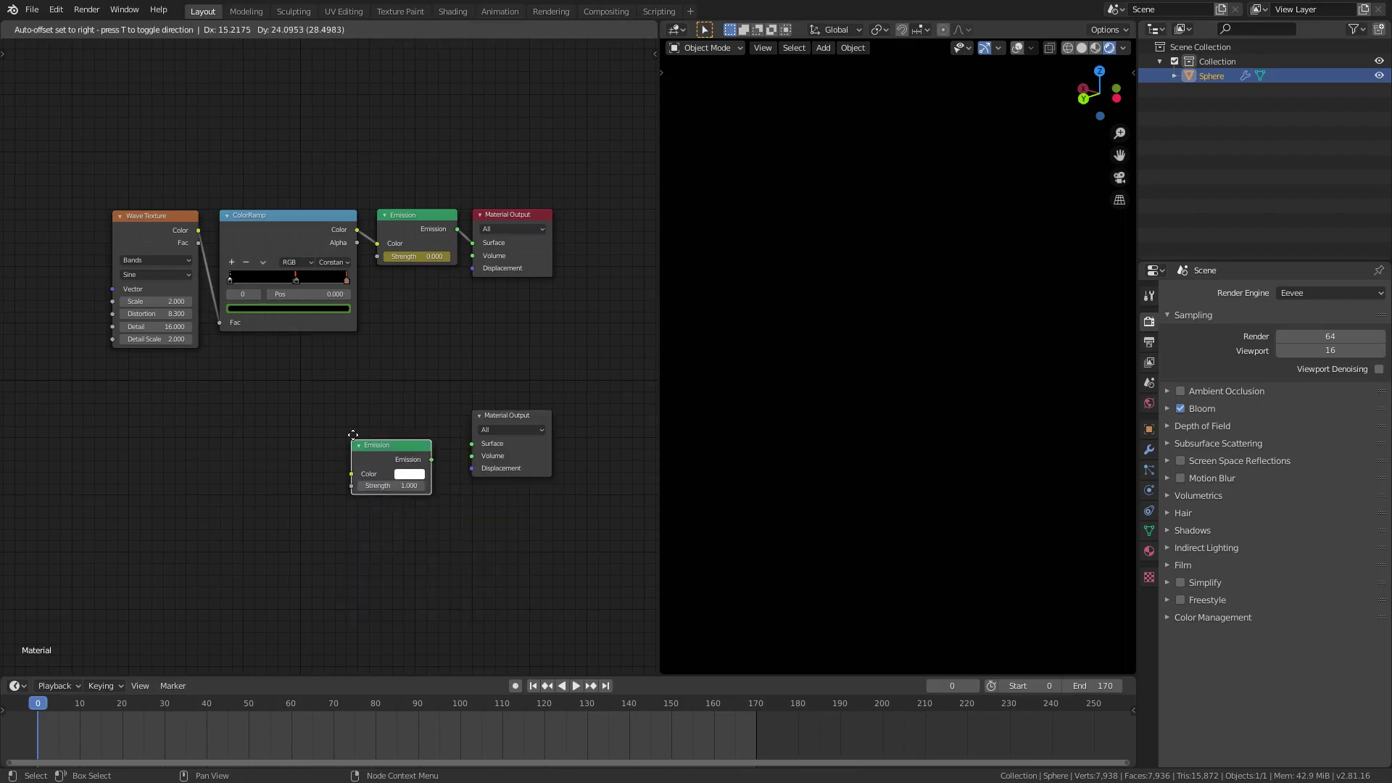
pyautogui.click(397, 450)
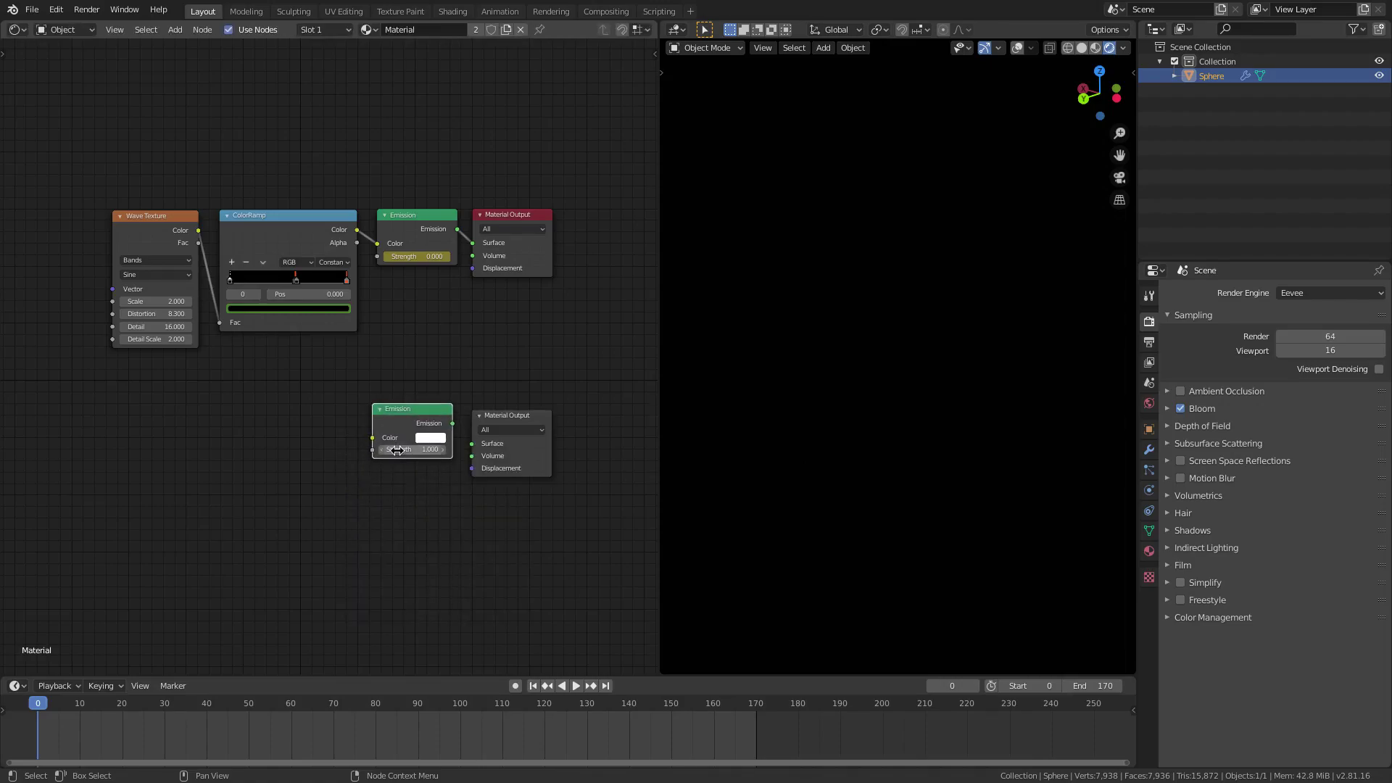
pyautogui.click(313, 216)
pyautogui.click(411, 415)
pyautogui.moveTo(452, 424)
pyautogui.mouseDown()
pyautogui.moveTo(471, 443)
pyautogui.moveTo(440, 419)
pyautogui.mouseUp()
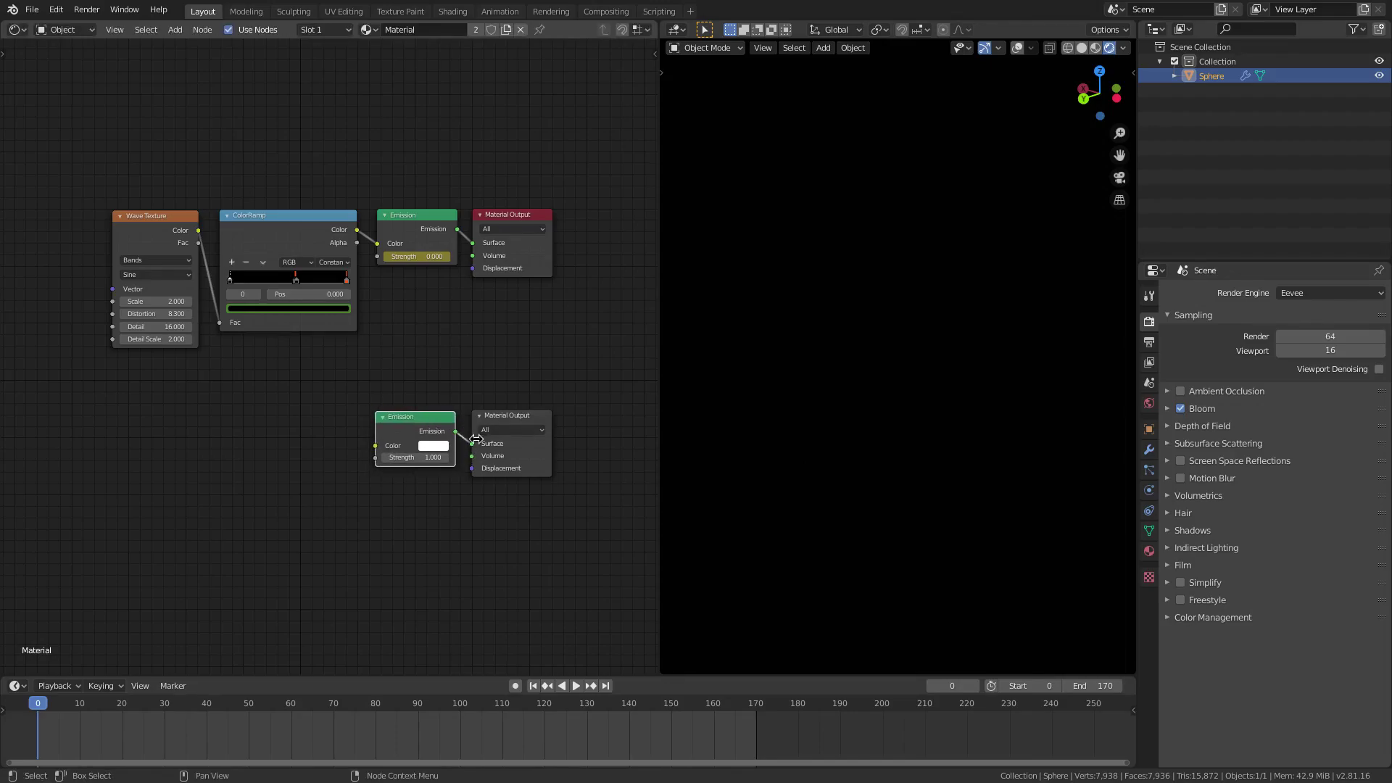
# - Add a ColorRamp node before the new Emission node and link its Color output to the Emission Color
pyautogui.hotkey('shift', 'a')
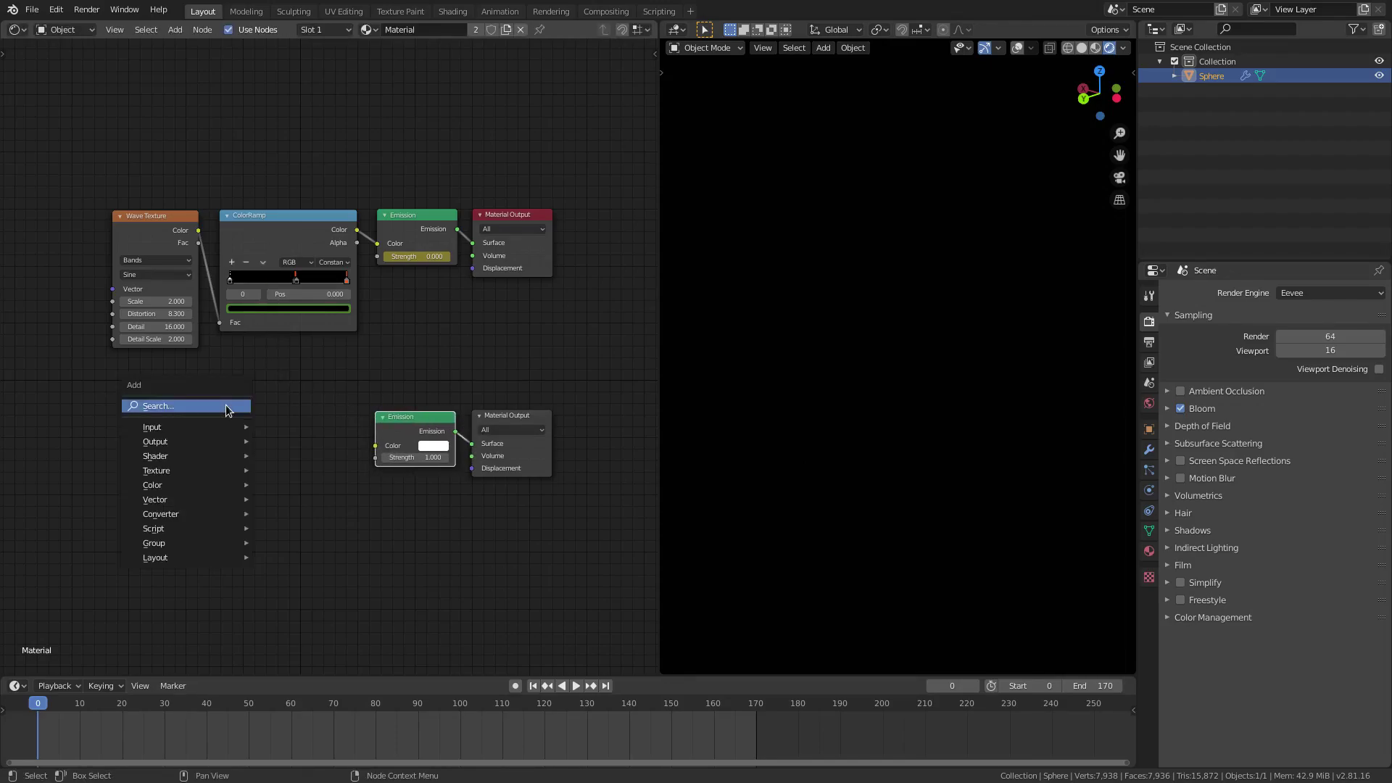
pyautogui.click(226, 406)
pyautogui.write('ramp')
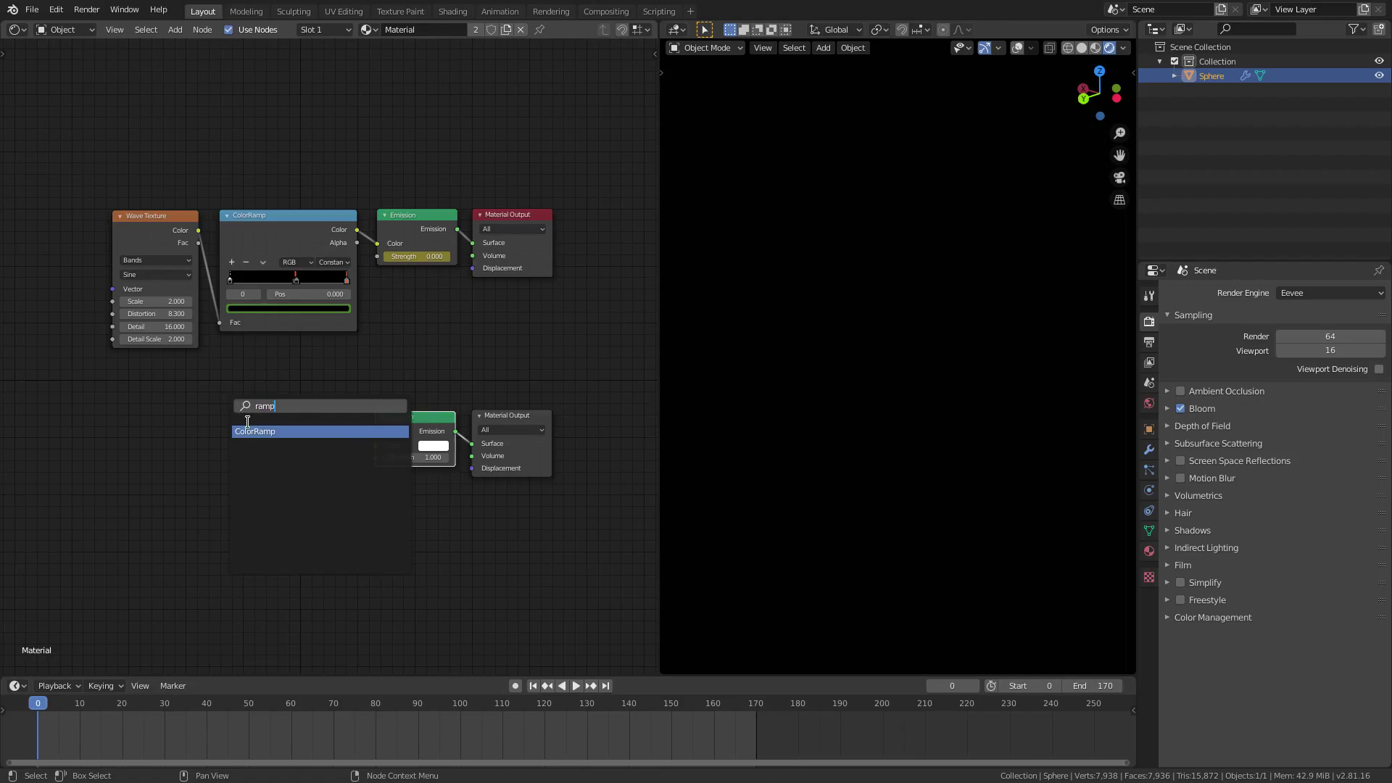
pyautogui.click(248, 431)
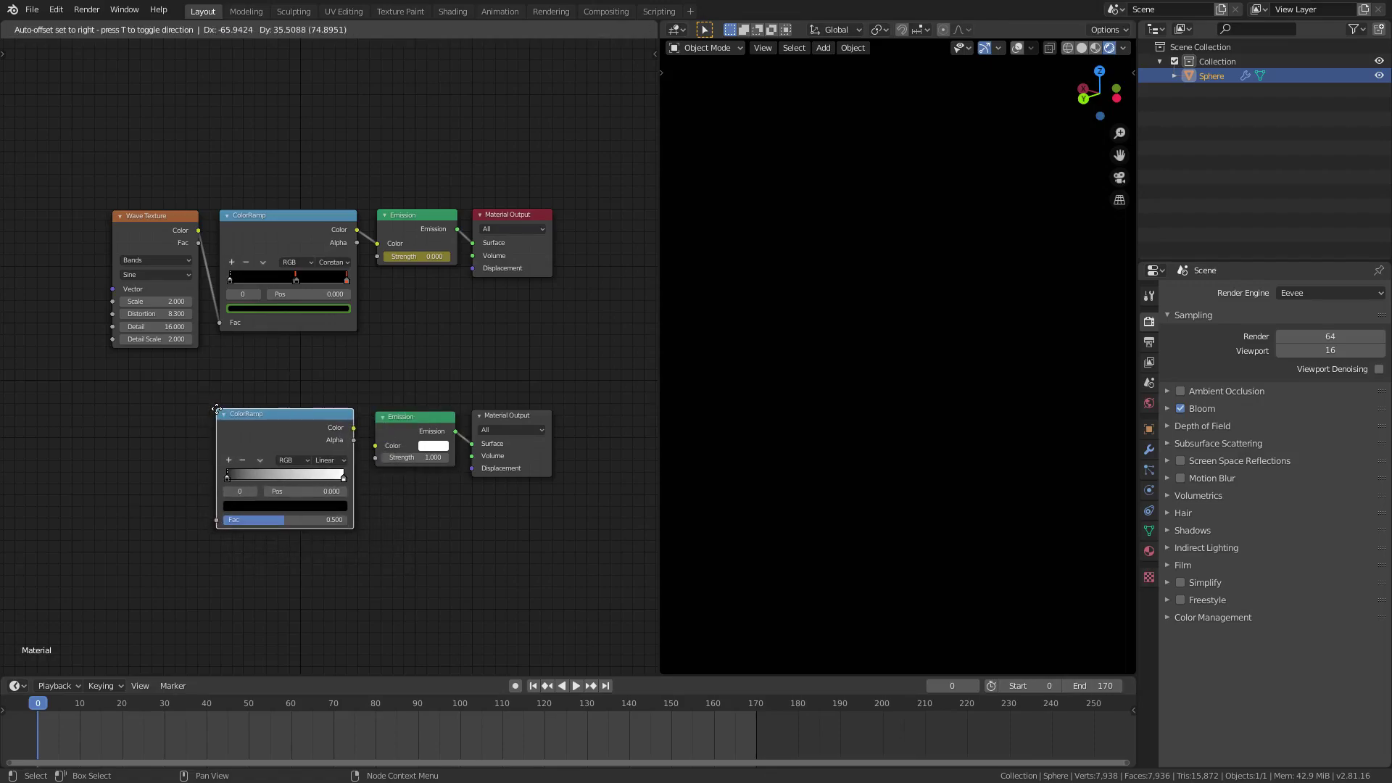
pyautogui.click(245, 414)
pyautogui.moveTo(354, 430); pyautogui.dragTo(408, 425)
pyautogui.moveTo(291, 420); pyautogui.dragTo(300, 423)
pyautogui.moveTo(345, 427); pyautogui.dragTo(410, 428, button='middle')
# - Add a Wave Texture node and link its Color output to the lower ColorRamp's Fac input
pyautogui.hotkey('shift', 'a')
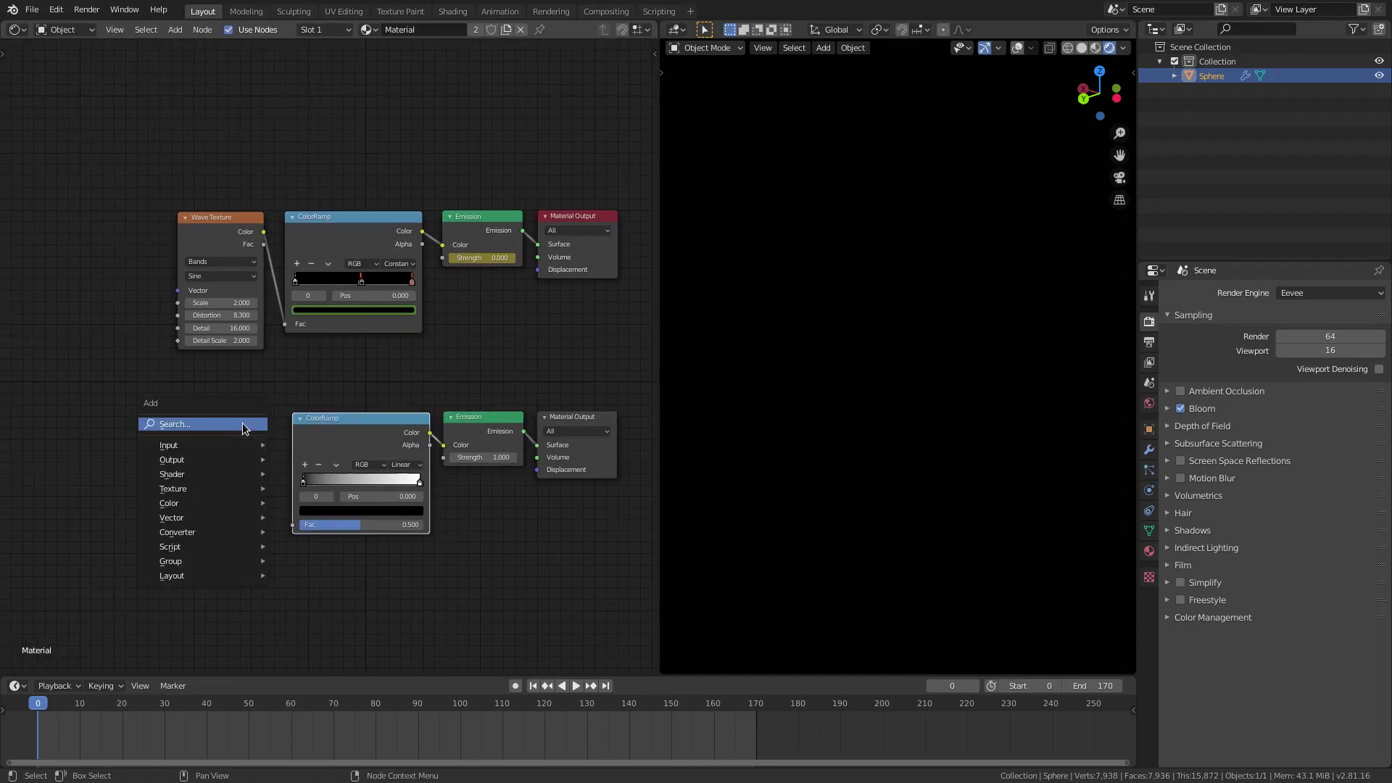
pyautogui.click(242, 424)
pyautogui.write('wave')
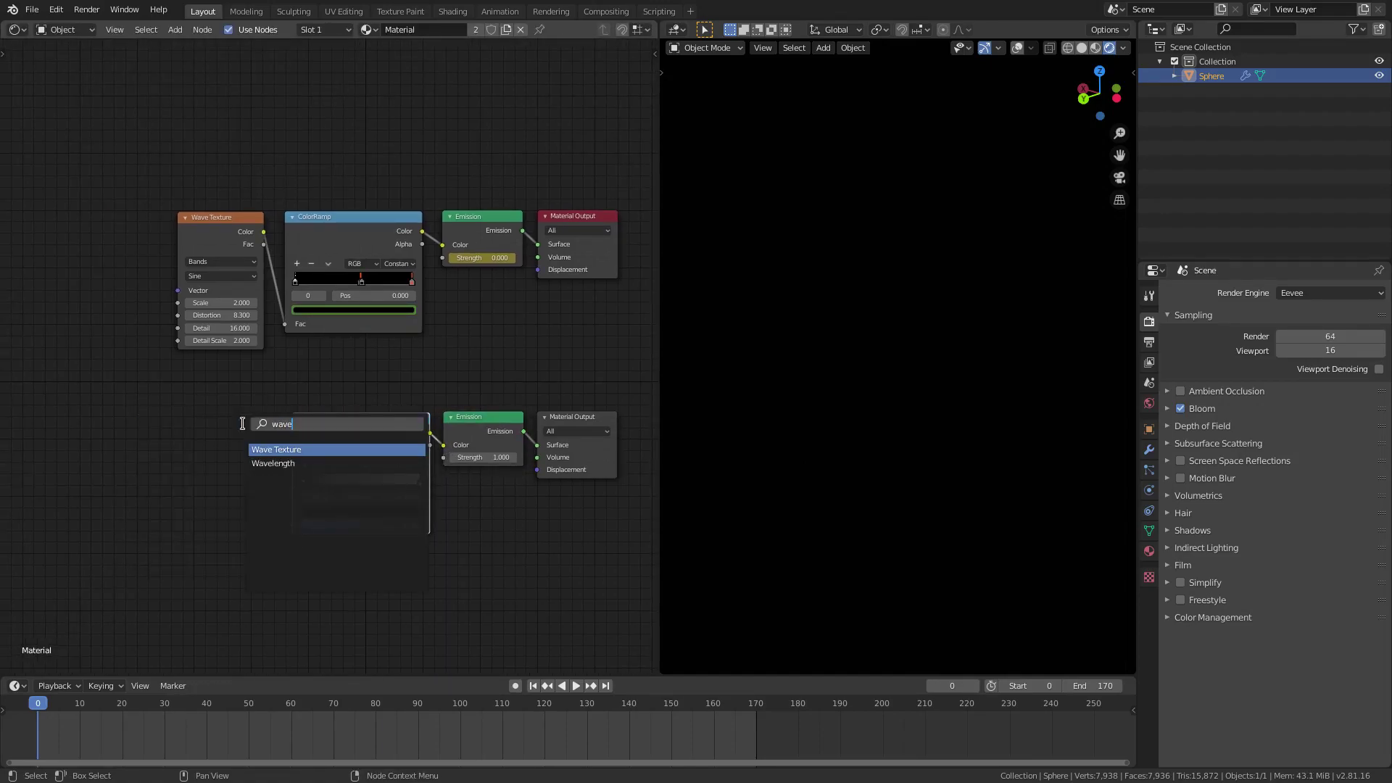
pyautogui.click(301, 450)
pyautogui.moveTo(301, 450); pyautogui.dragTo(302, 528)
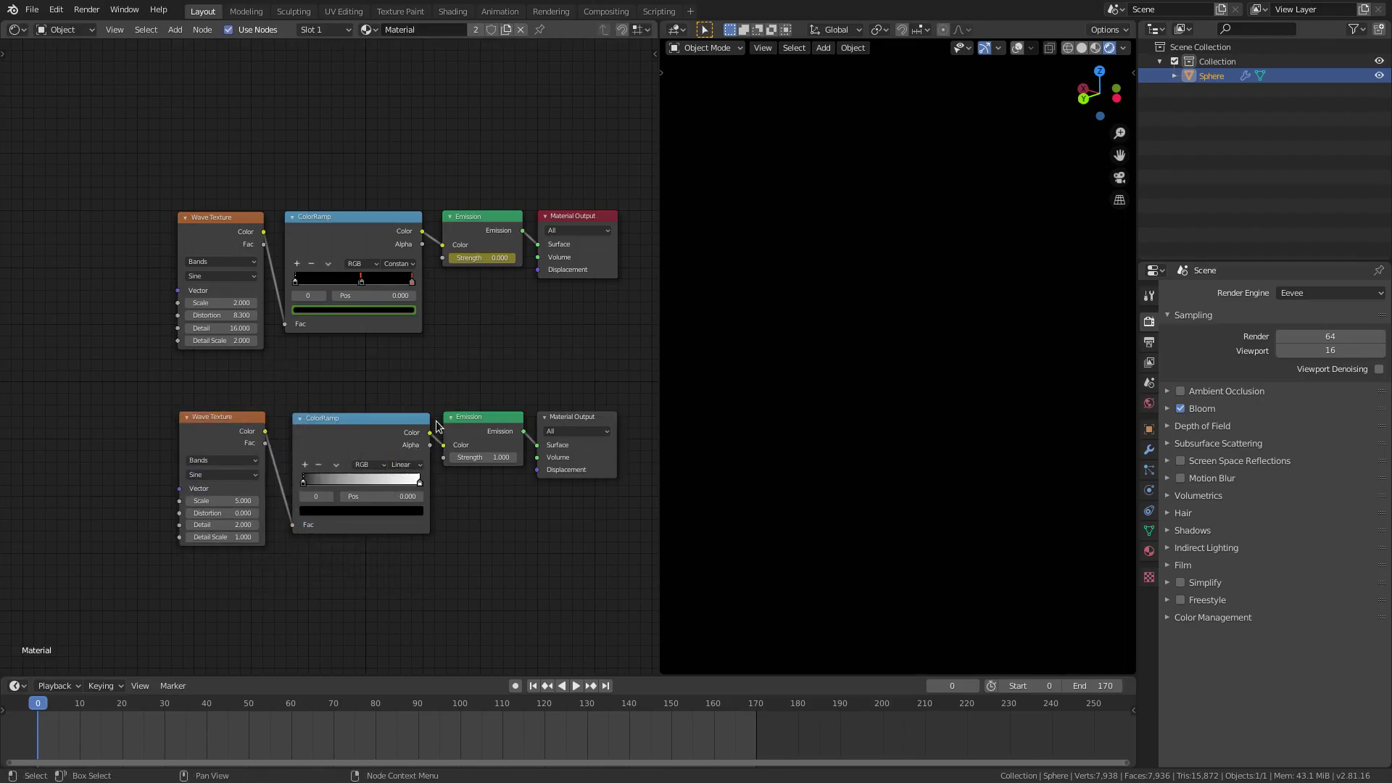
# - Set the lower Wave Texture's Scale to 2 and Distortion to 8.3
pyautogui.scroll(2, 429, 493)
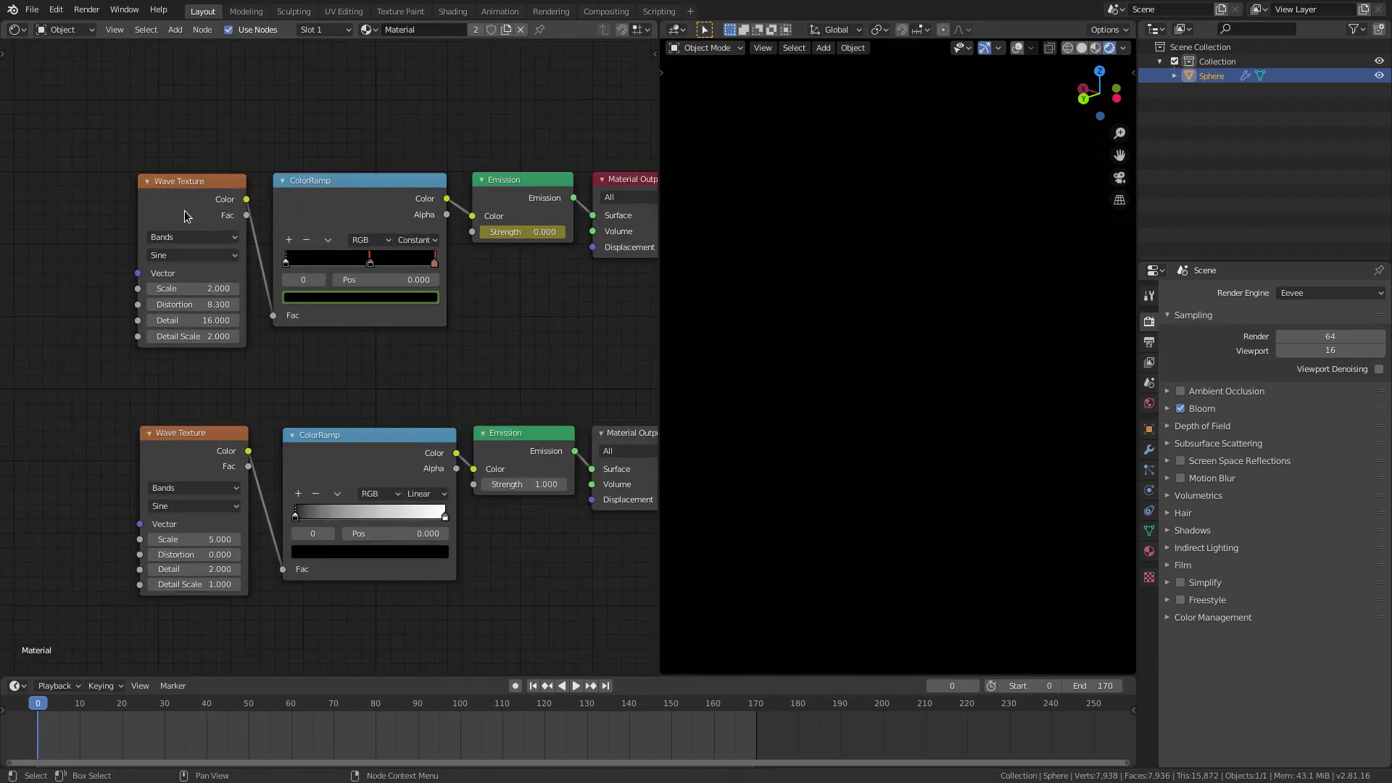
pyautogui.moveTo(224, 352); pyautogui.dragTo(242, 351, button='middle')
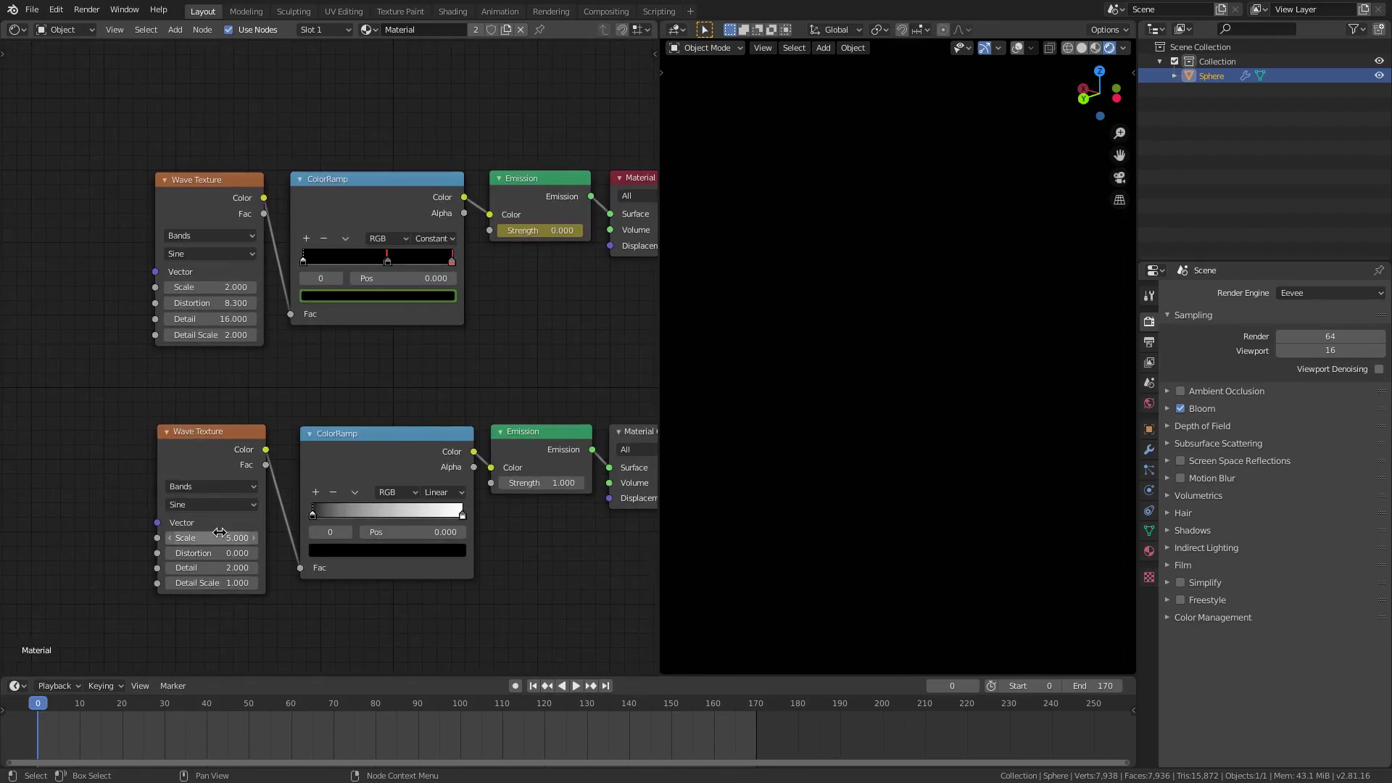
pyautogui.click(218, 535)
pyautogui.write('2')
pyautogui.press('Return')
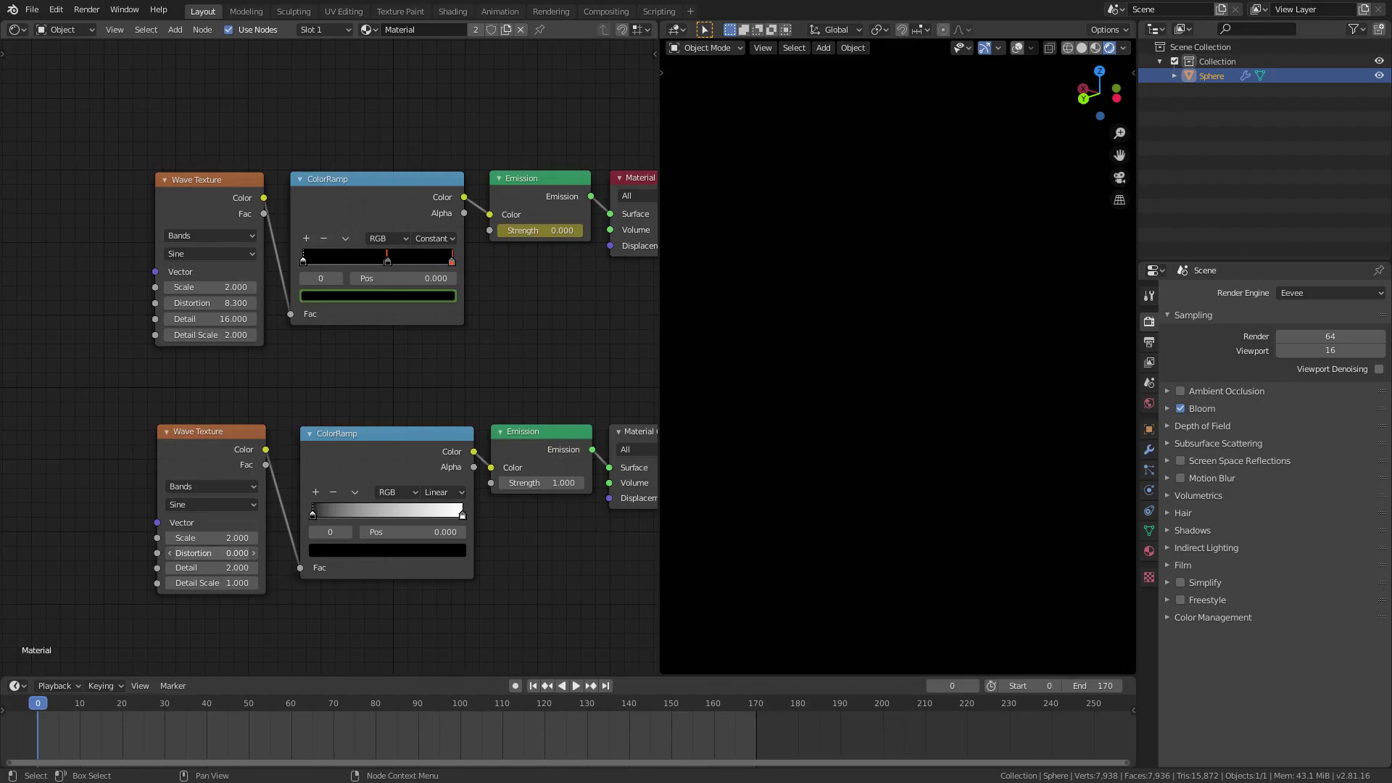
pyautogui.click(230, 553)
pyautogui.write('8.3')
pyautogui.press('Return')
# - Set the lower Wave Texture's Detail to 16 and Detail Scale to 2
pyautogui.click(230, 566)
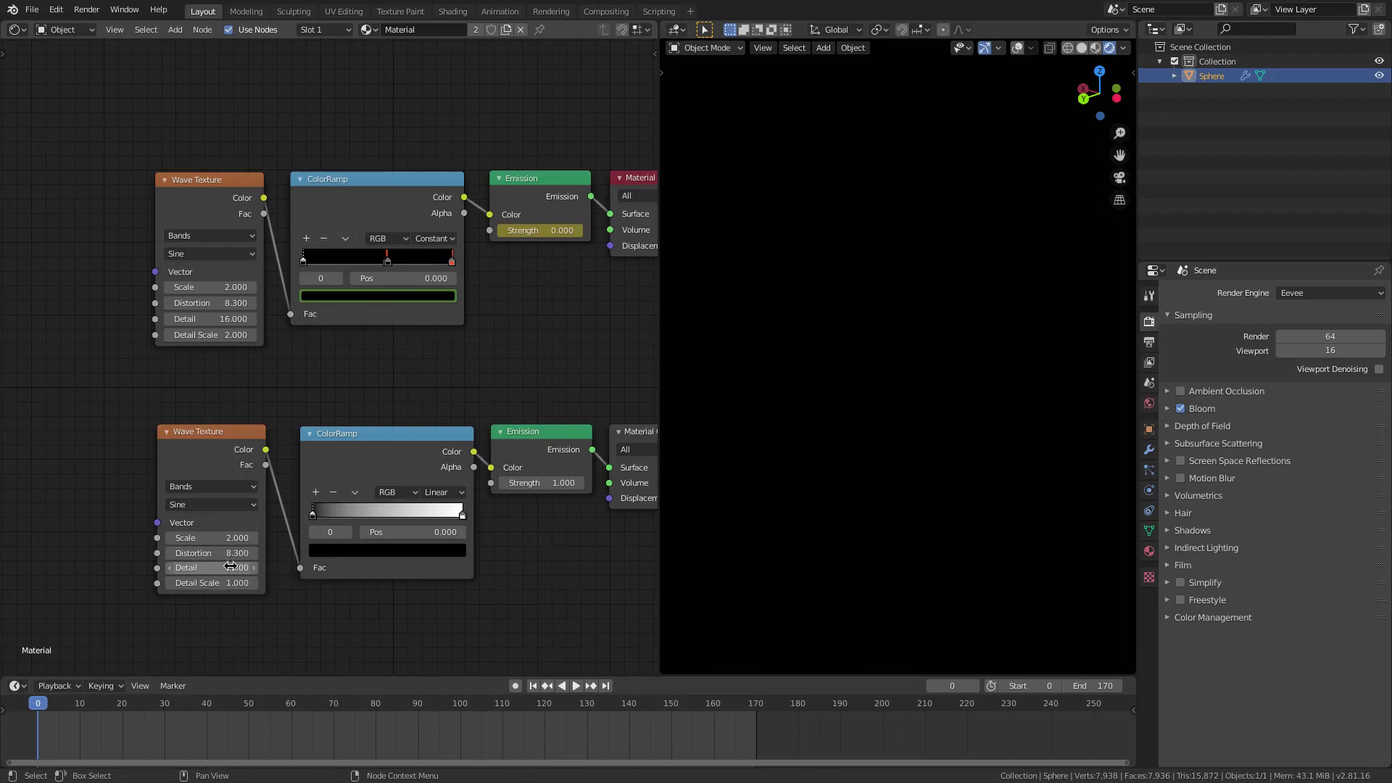
pyautogui.write('2.0')
pyautogui.press('Return')
pyautogui.click(225, 582)
pyautogui.write('2')
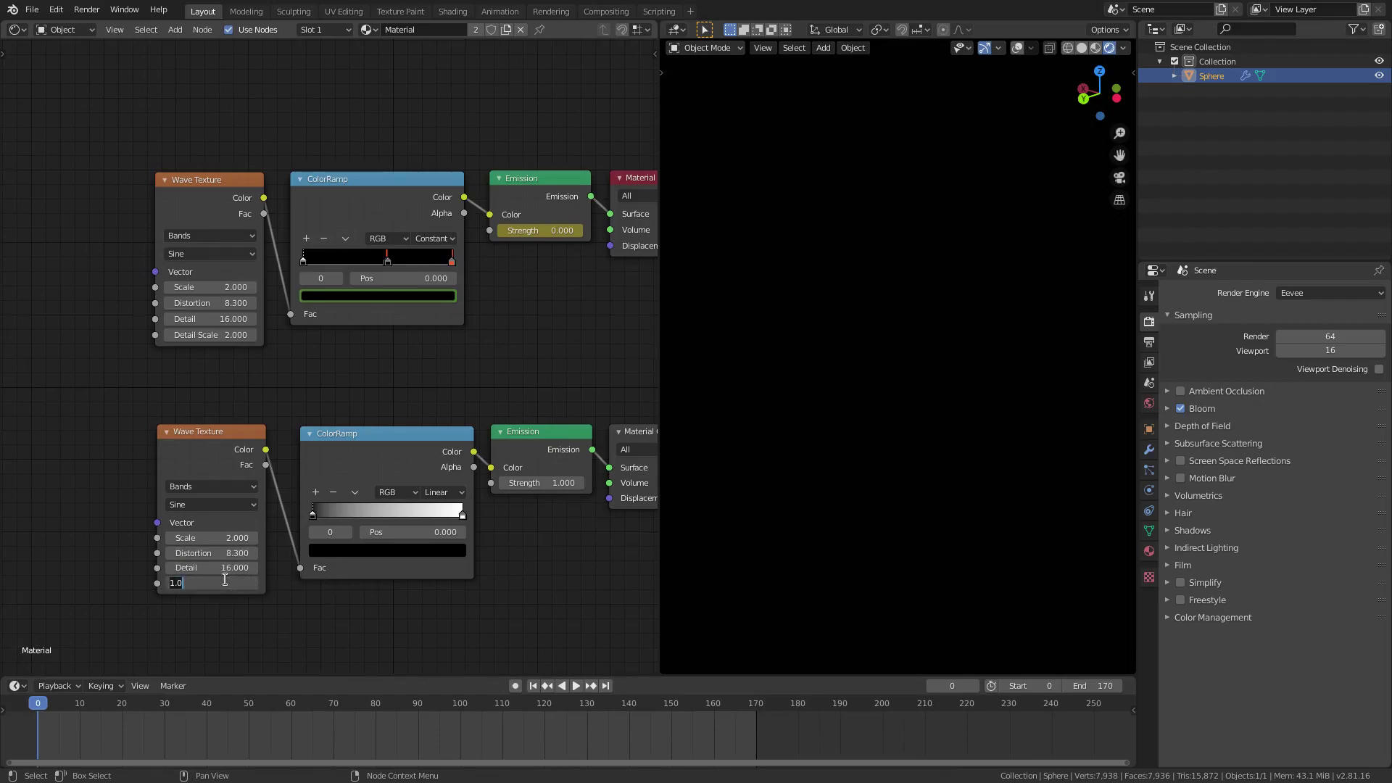
pyautogui.press('Return')
# - Make the lower Material Output the active output and move it slightly away from its Emission node
pyautogui.scroll(-3, 556, 581)
pyautogui.moveTo(556, 580); pyautogui.dragTo(477, 570, button='middle')
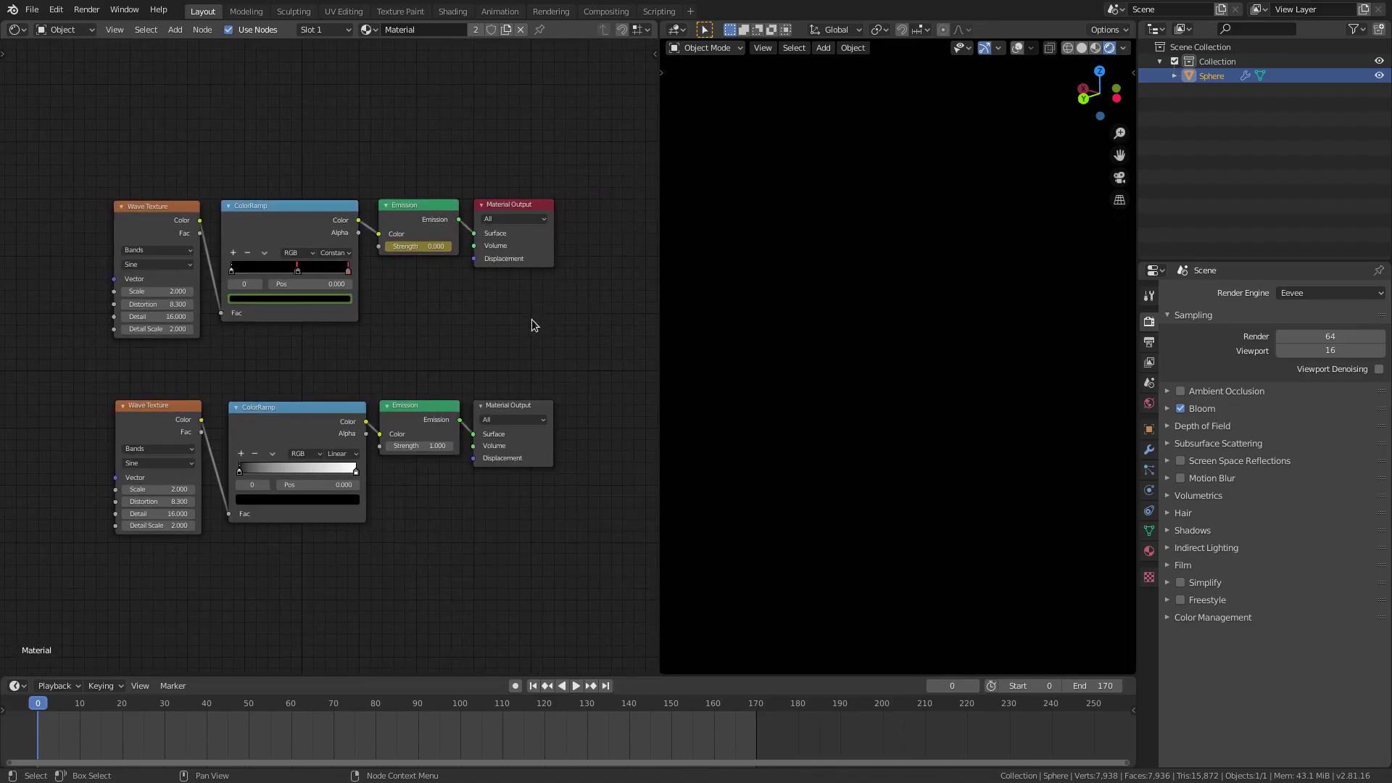
pyautogui.moveTo(537, 410); pyautogui.dragTo(570, 411)
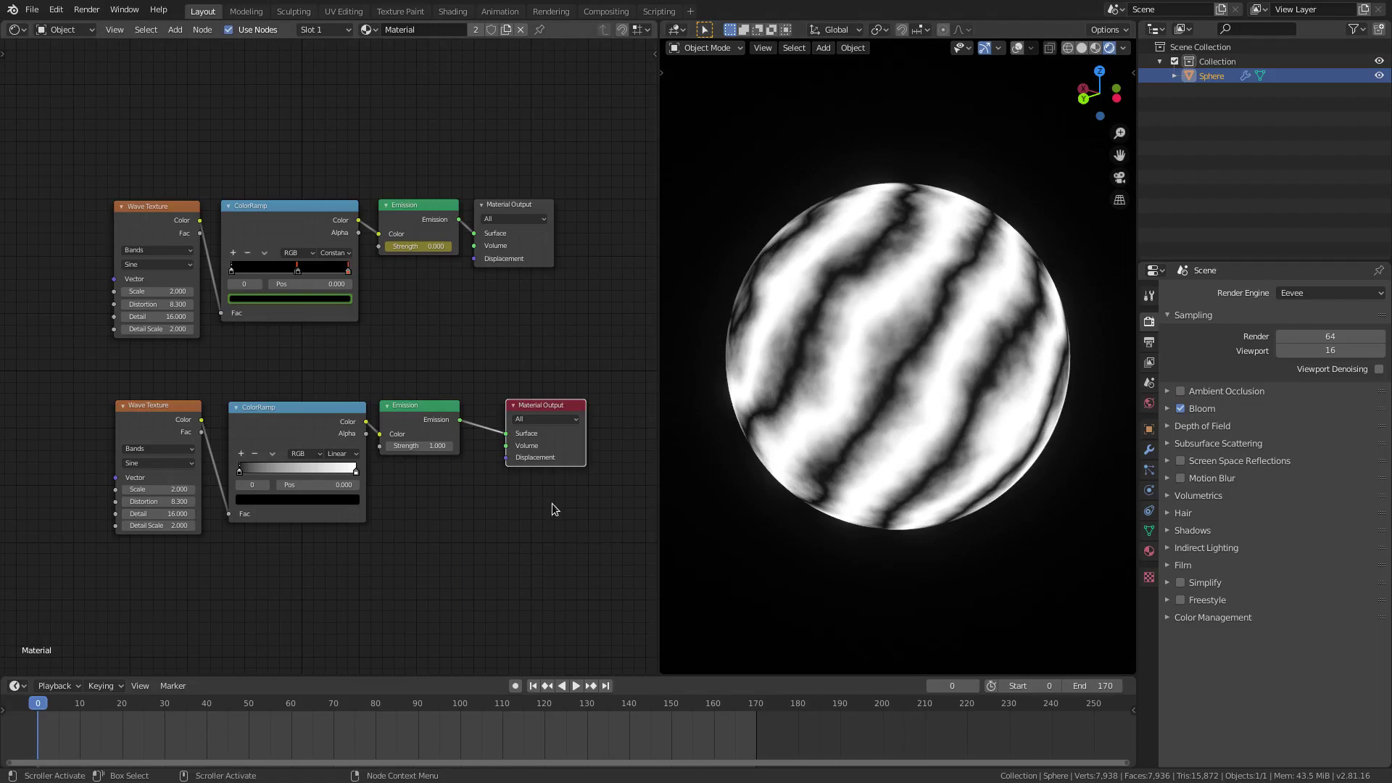
# - Try Constant interpolation on the lower ColorRamp, and switch it to Ease
pyautogui.scroll(1, 500, 536)
pyautogui.moveTo(491, 539); pyautogui.dragTo(533, 539, button='middle')
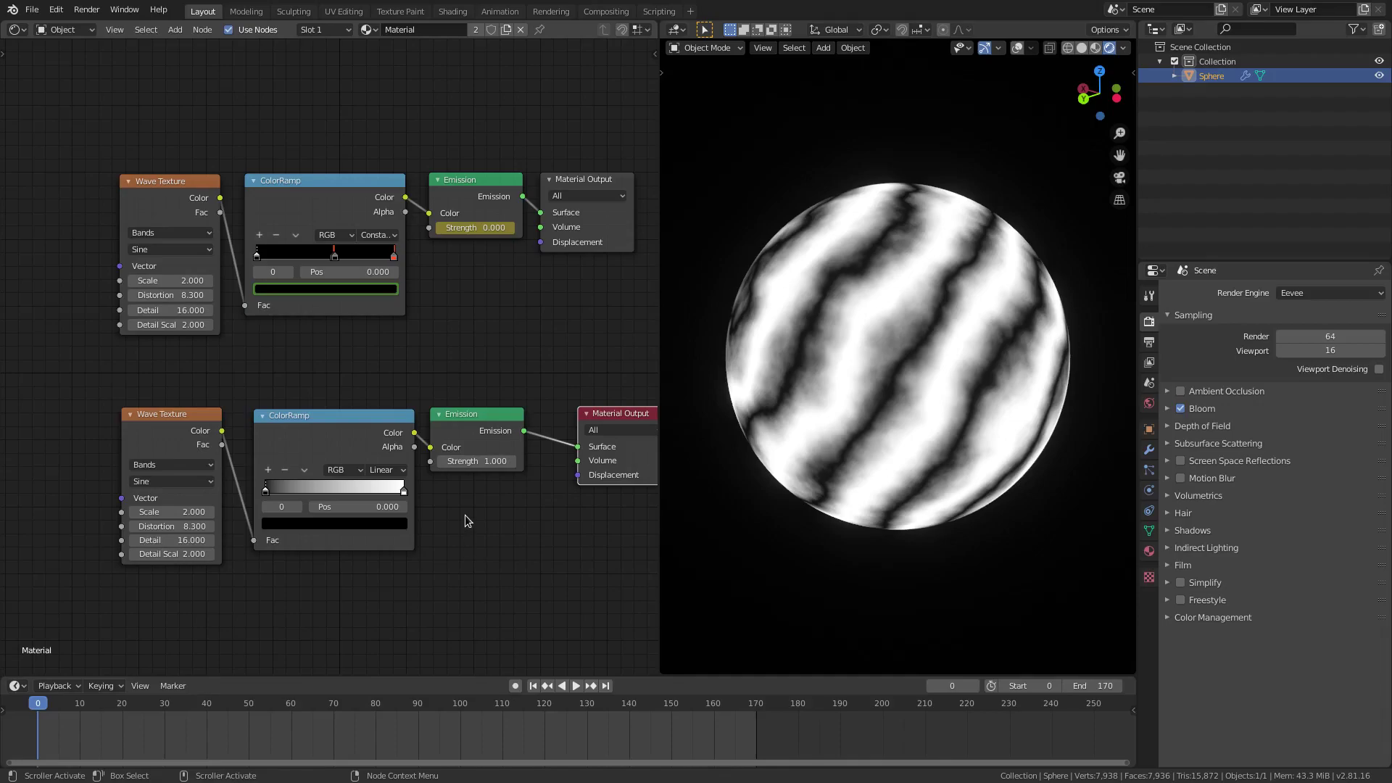
pyautogui.click(390, 470)
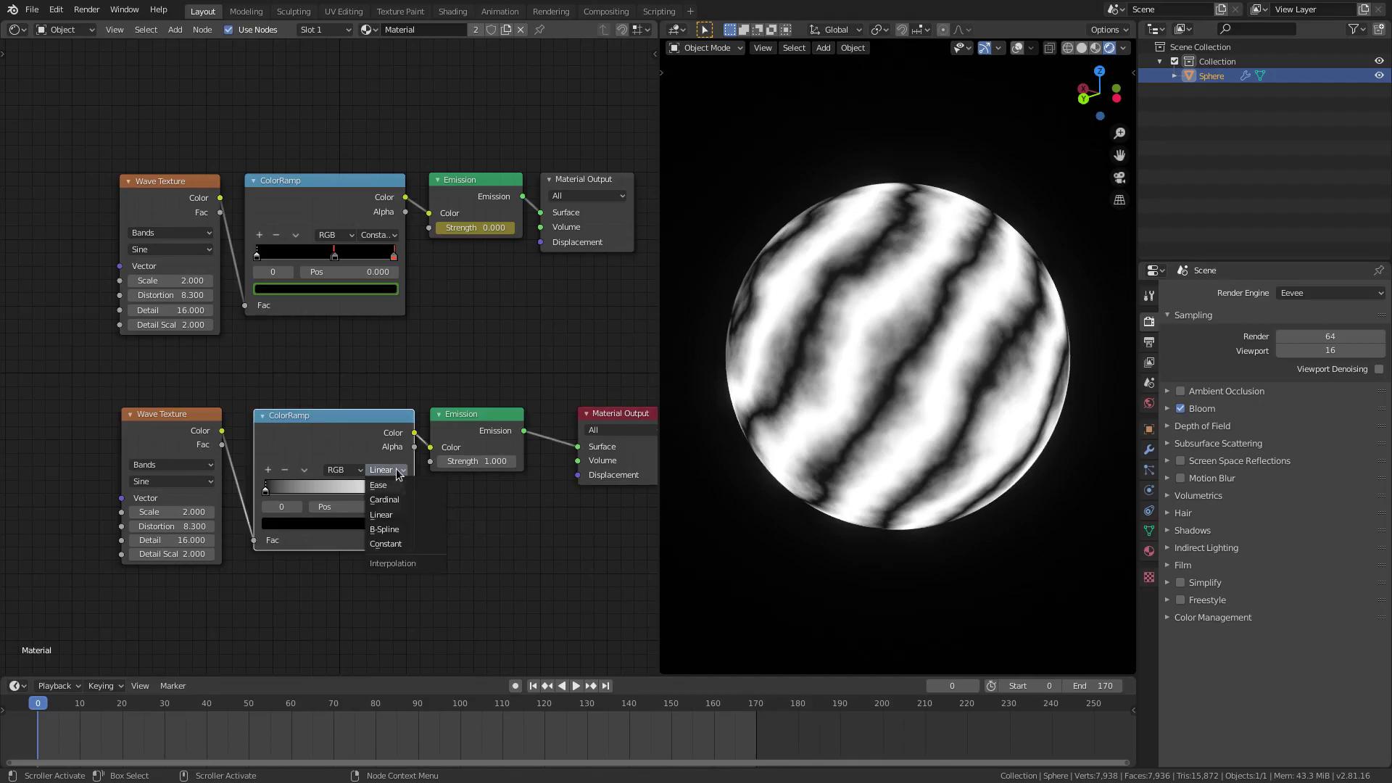
pyautogui.click(395, 544)
pyautogui.click(397, 472)
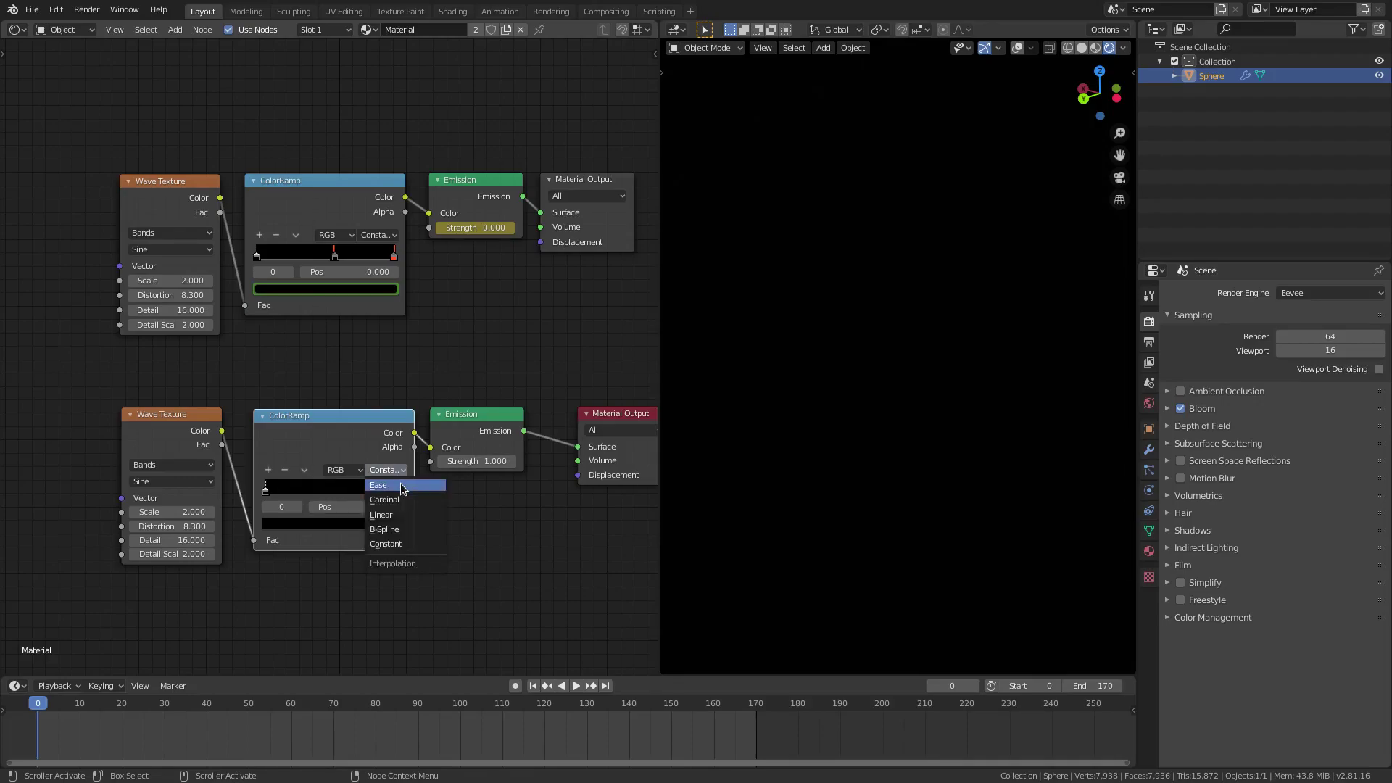
pyautogui.click(400, 485)
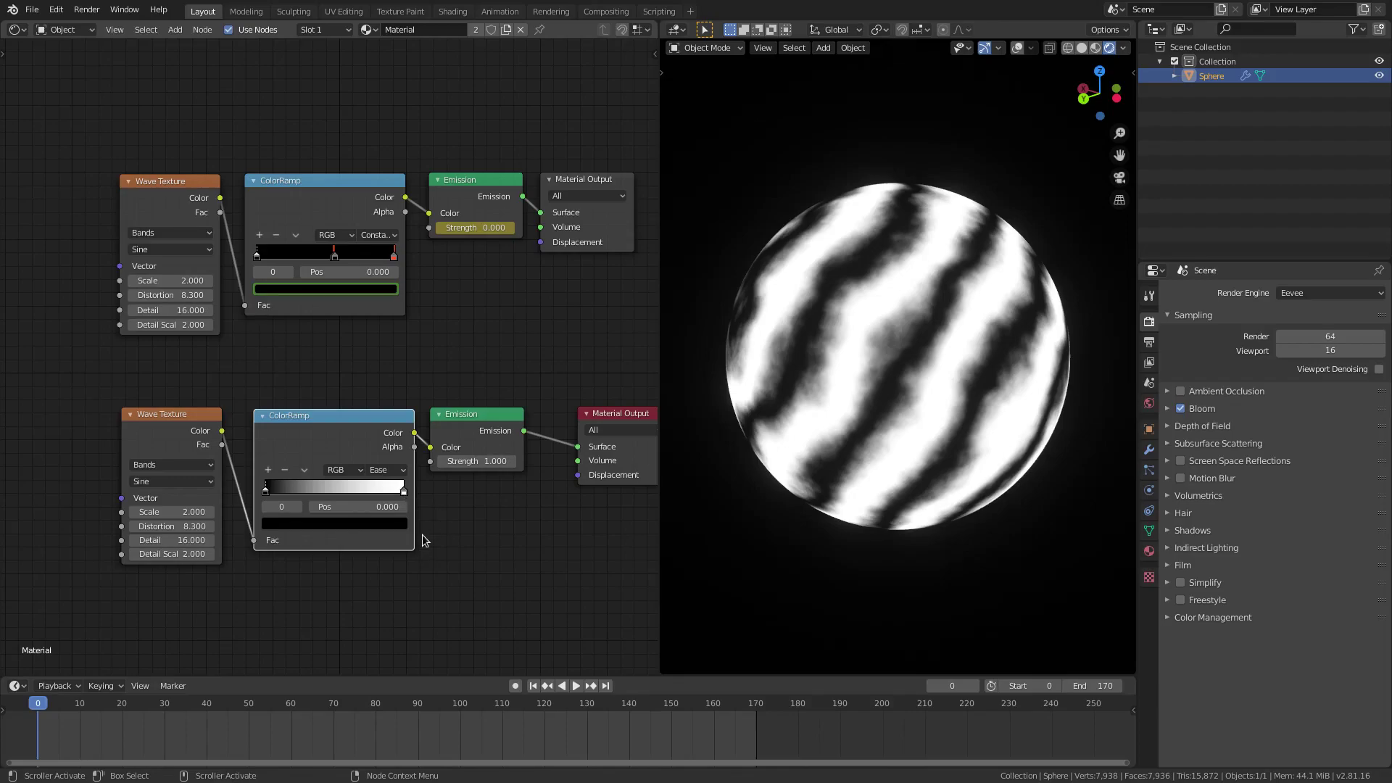
# - Play and scrub the timeline to frame 28 to examine the animated stops of the upper ColorRamp
pyautogui.scroll(5, 308, 215)
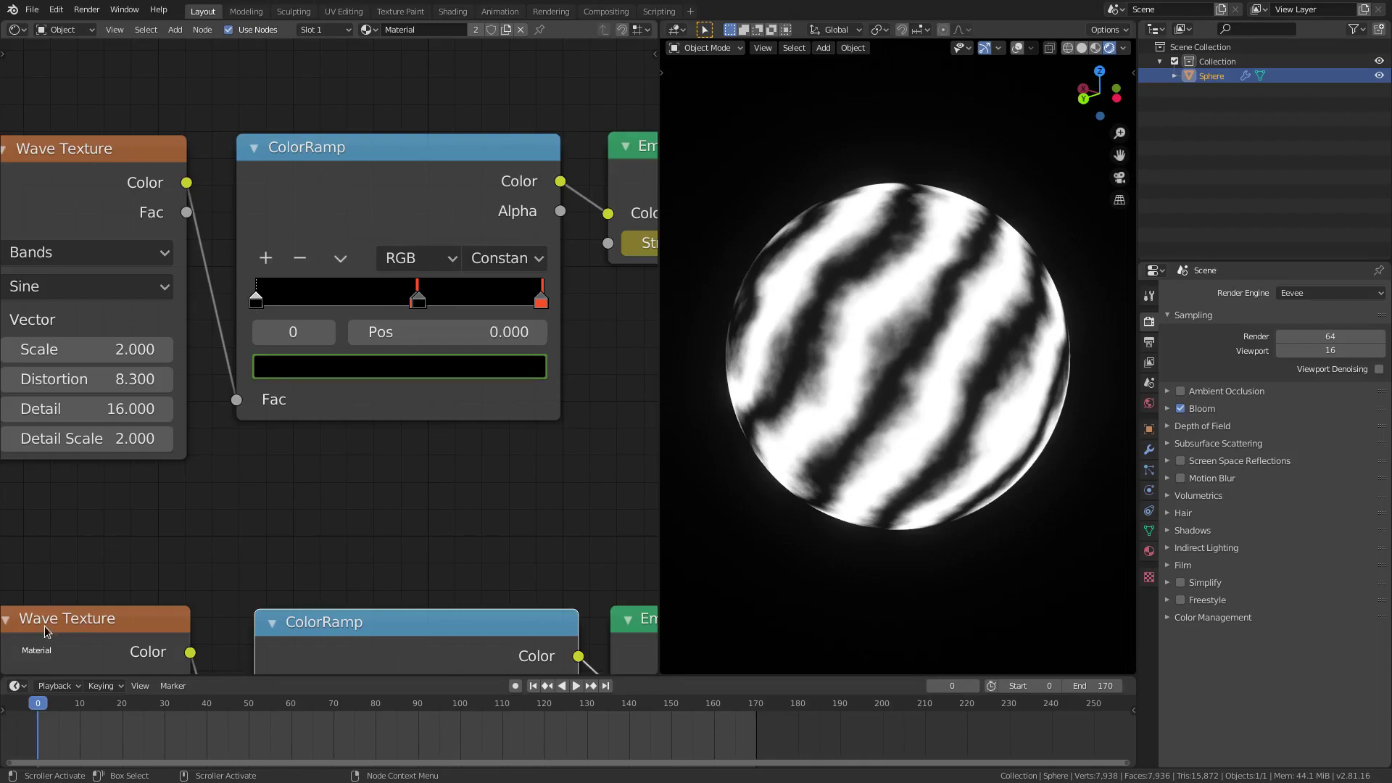
pyautogui.press('space')
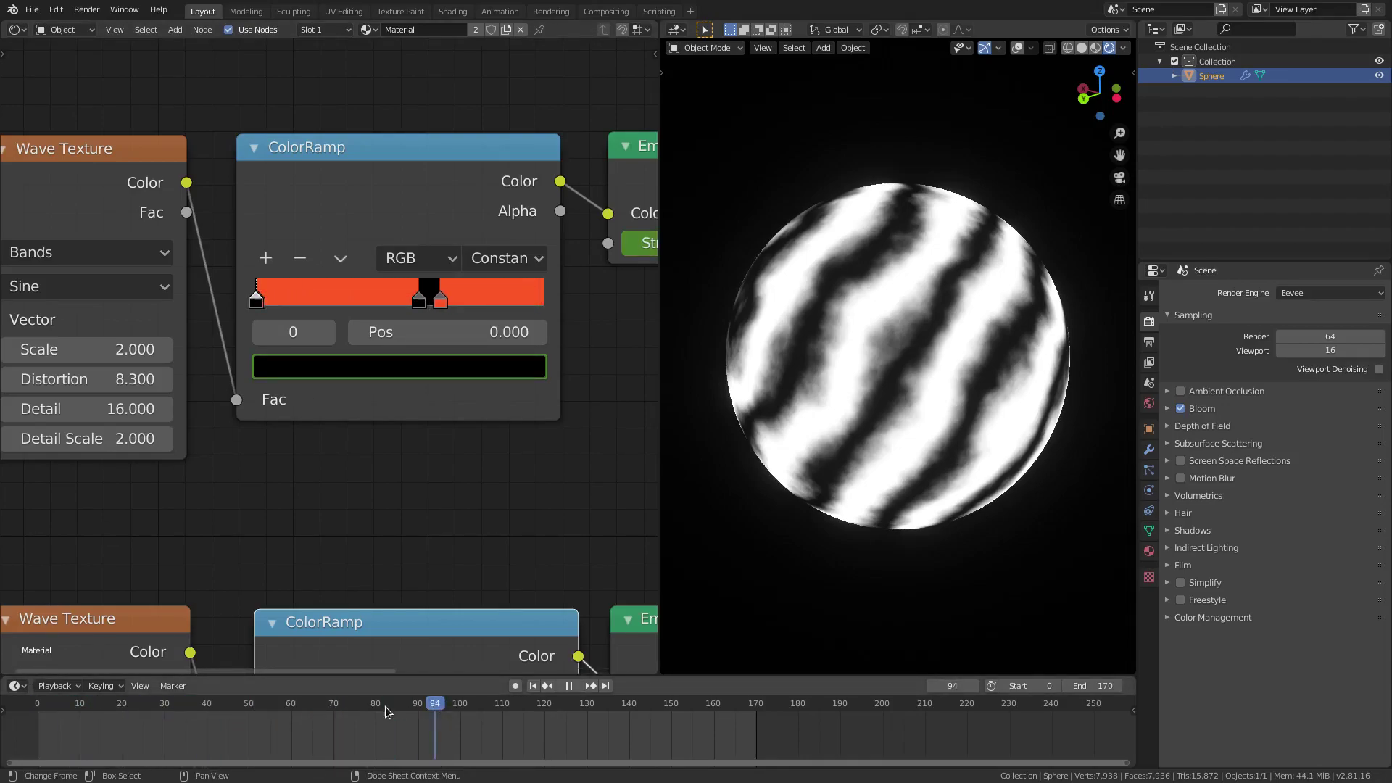
pyautogui.moveTo(385, 706); pyautogui.dragTo(156, 685)
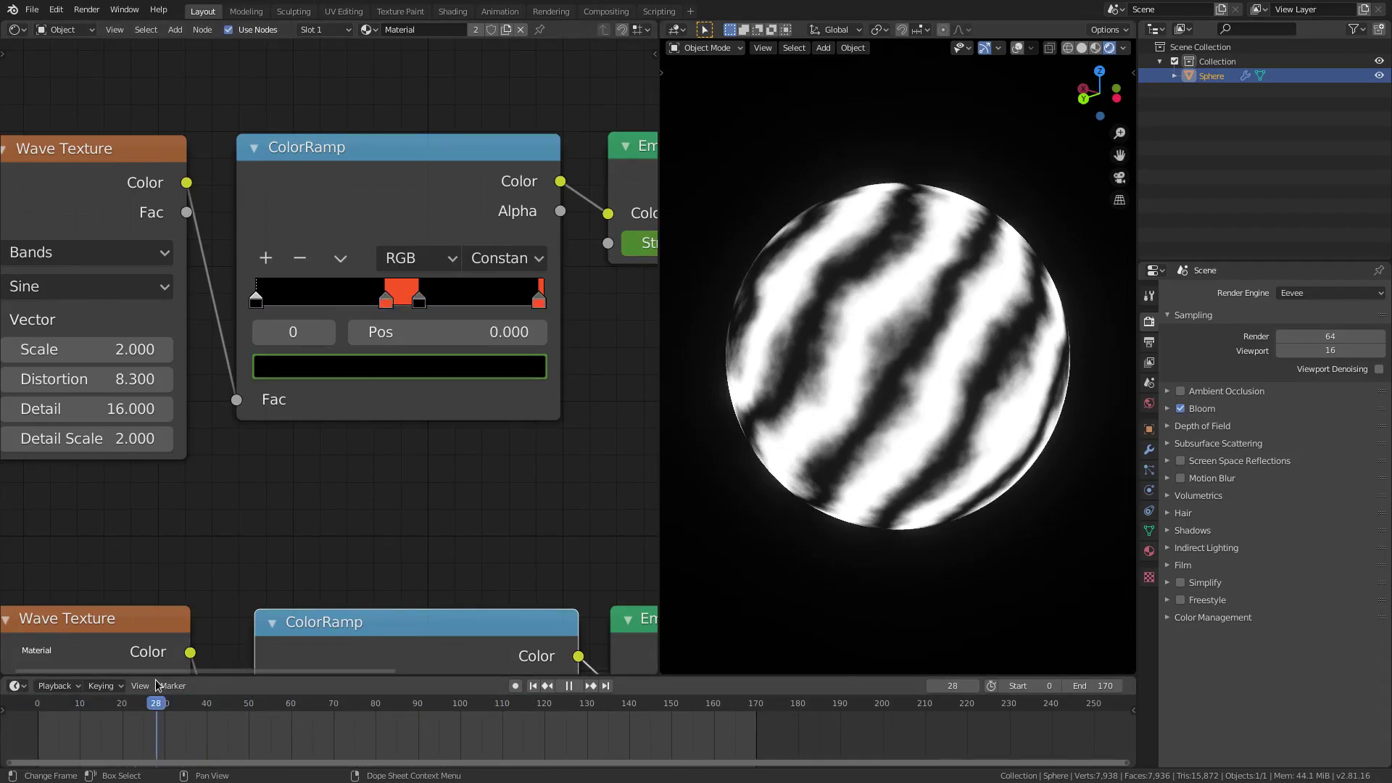
pyautogui.press('space')
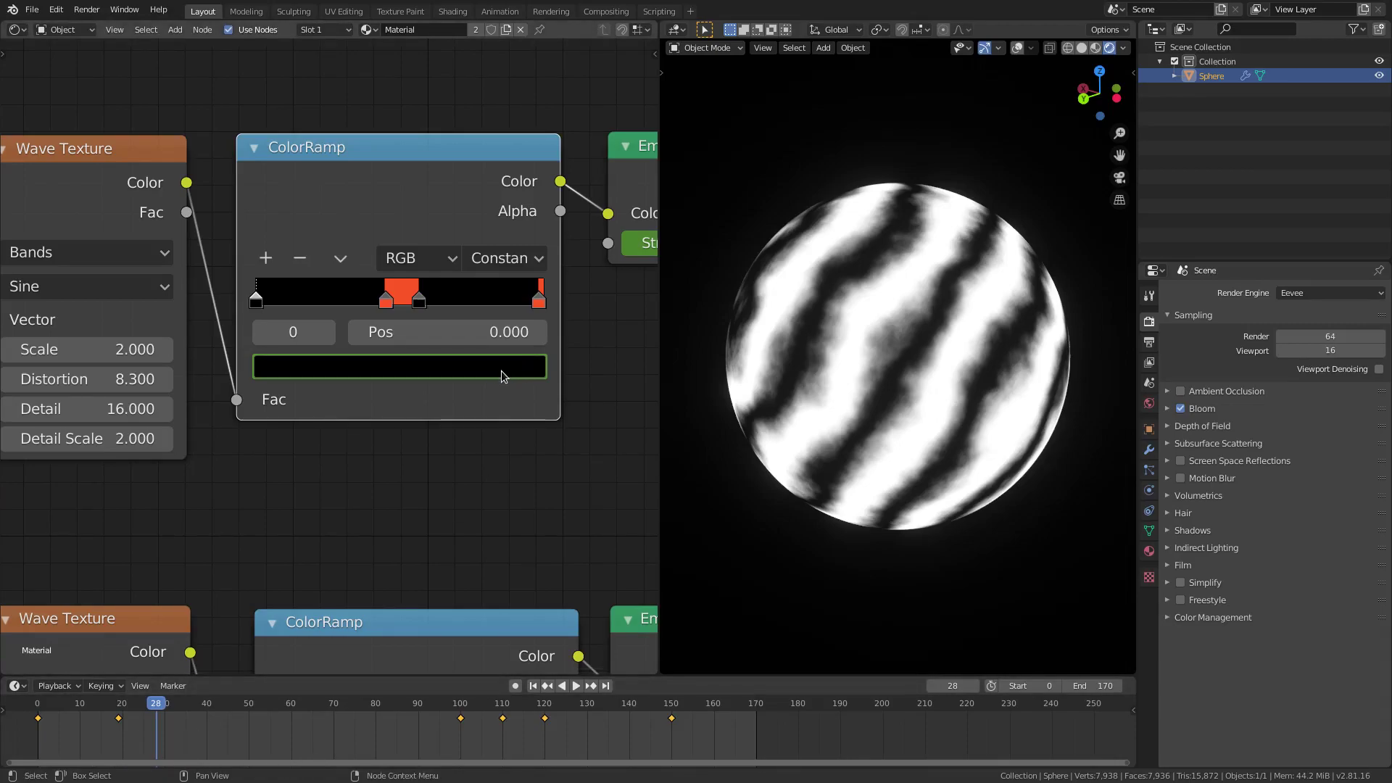
# - Add a middle stop at position 0.500 to the lower ColorRamp and color it bright cyan
pyautogui.scroll(-3, 417, 472)
pyautogui.moveTo(349, 656); pyautogui.dragTo(349, 447, button='middle')
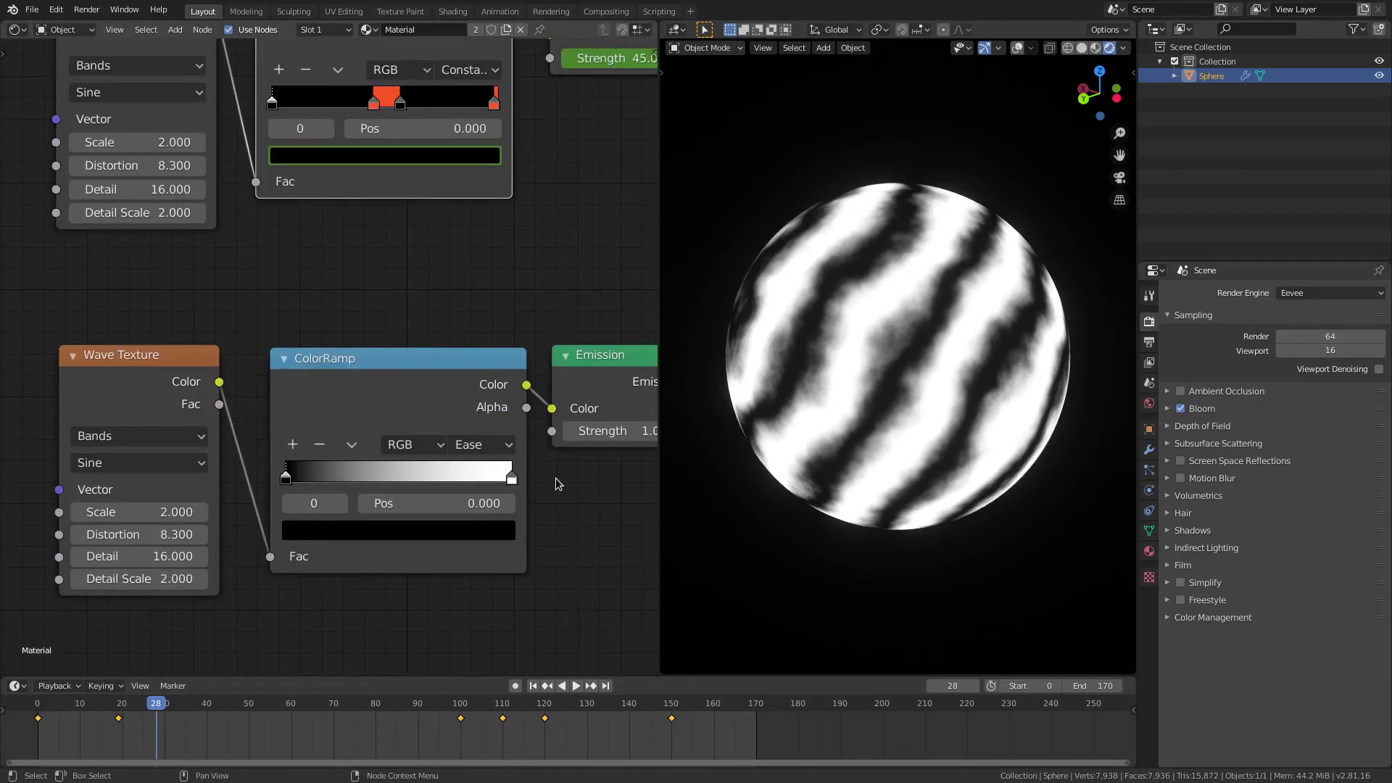
pyautogui.moveTo(511, 484)
pyautogui.mouseDown()
pyautogui.moveTo(344, 484)
pyautogui.moveTo(499, 487)
pyautogui.moveTo(277, 468)
pyautogui.moveTo(388, 485)
pyautogui.moveTo(203, 492)
pyautogui.moveTo(524, 500)
pyautogui.moveTo(262, 510)
pyautogui.moveTo(515, 470)
pyautogui.mouseUp()
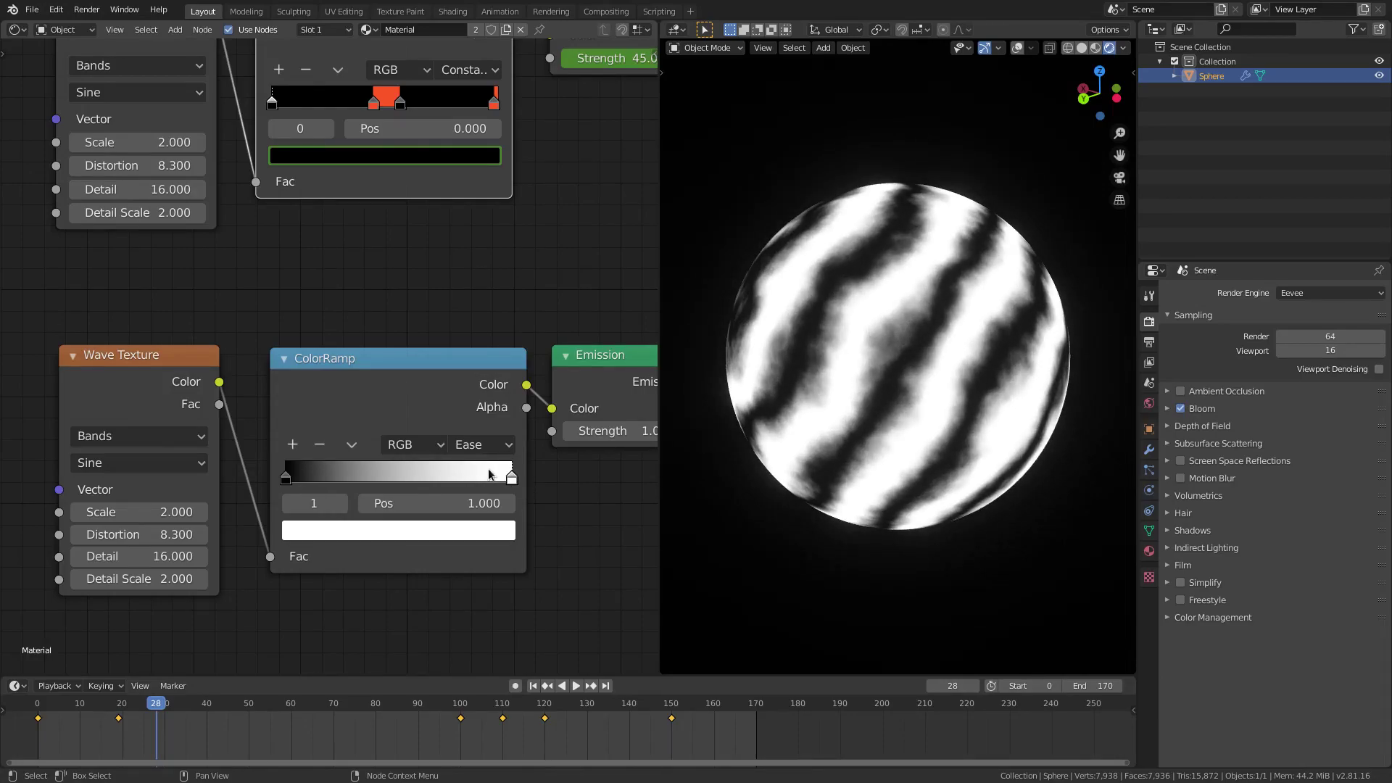
pyautogui.click(295, 443)
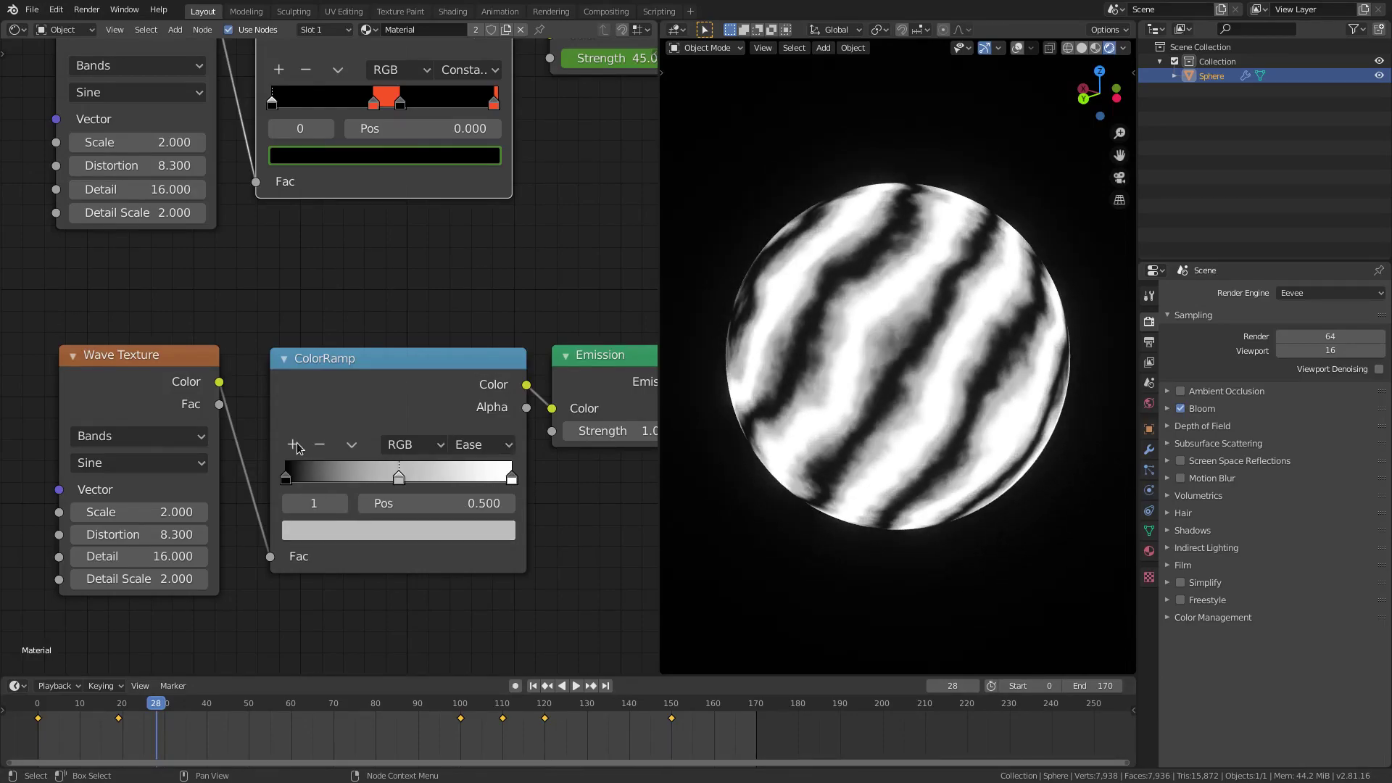
pyautogui.click(398, 536)
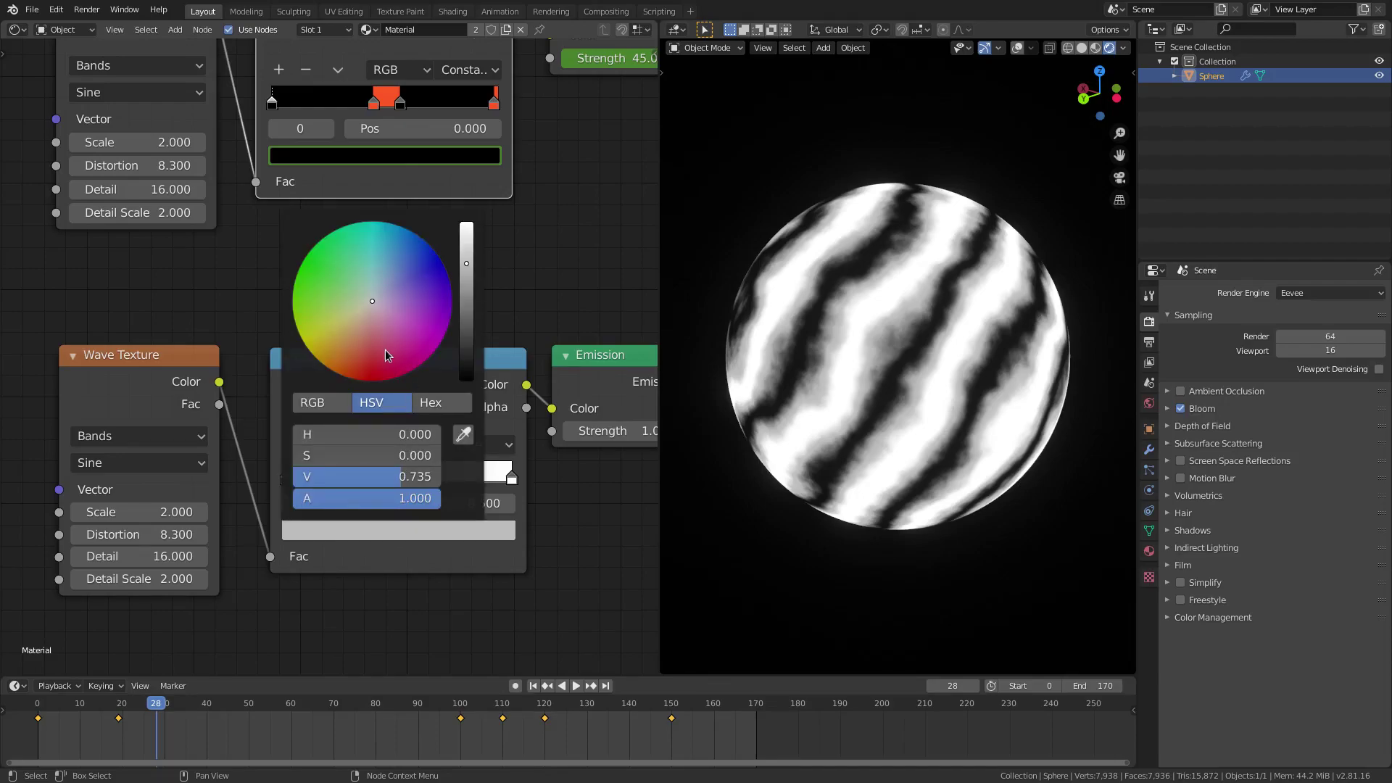
pyautogui.moveTo(385, 350); pyautogui.dragTo(353, 379)
pyautogui.moveTo(461, 288); pyautogui.dragTo(466, 224)
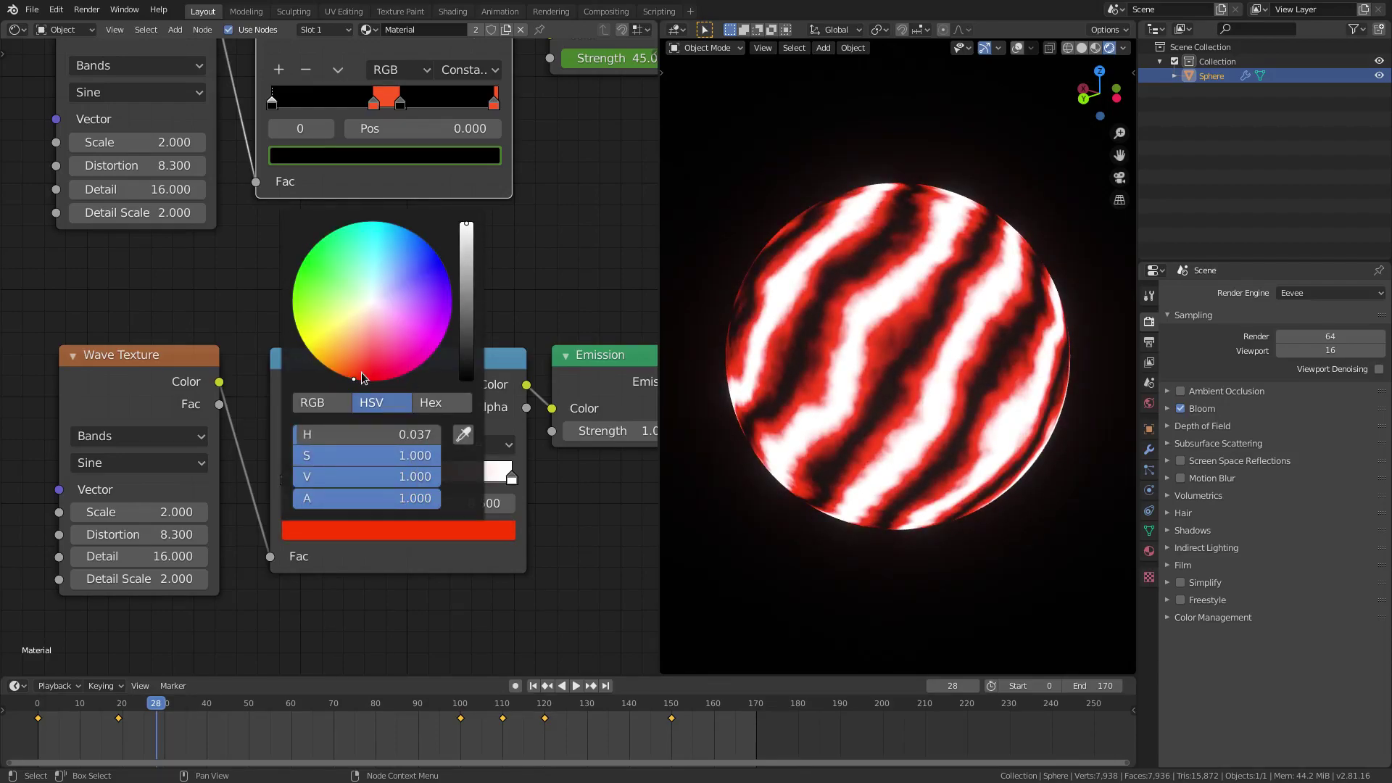
pyautogui.moveTo(363, 378)
pyautogui.mouseDown()
pyautogui.moveTo(350, 369)
pyautogui.moveTo(360, 296)
pyautogui.moveTo(387, 233)
pyautogui.mouseUp()
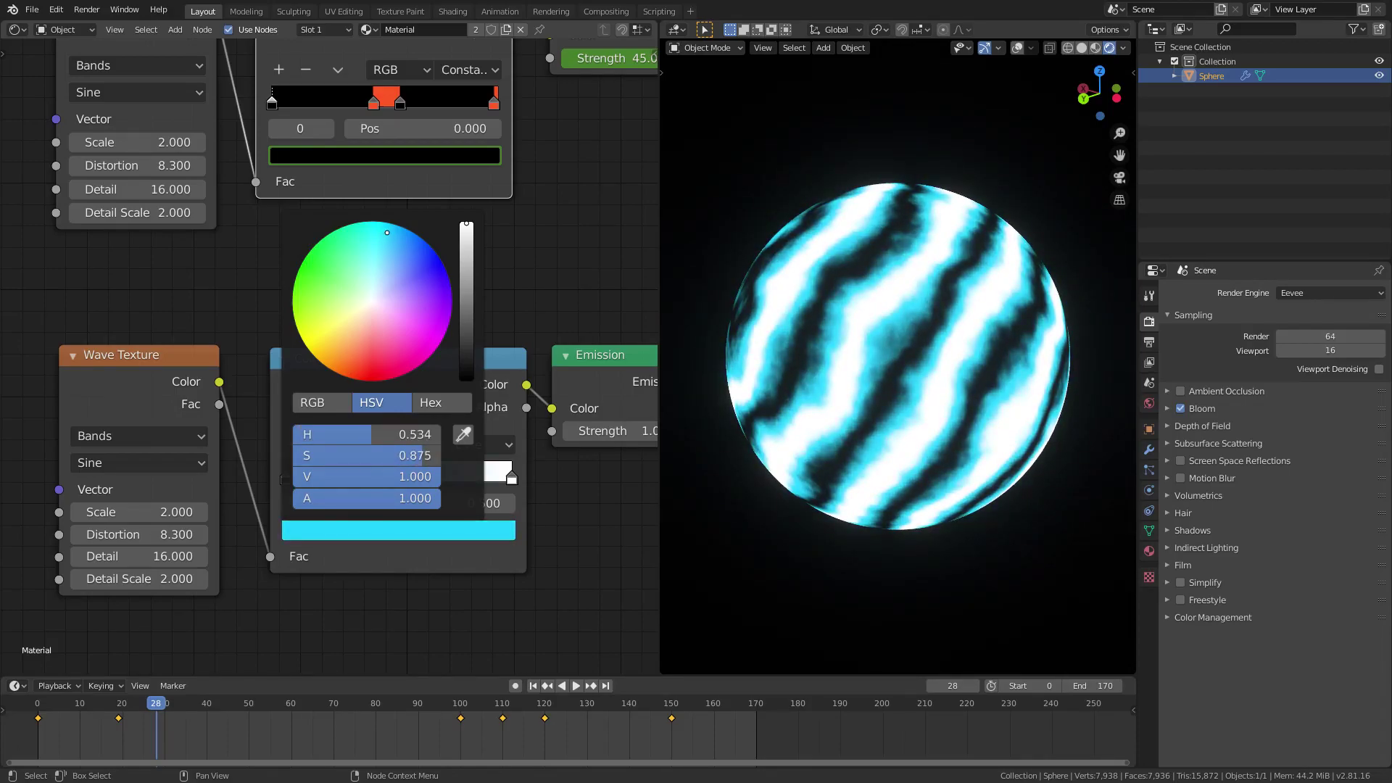
# - Change the white end stop of the lower ColorRamp to black
pyautogui.click(512, 478)
pyautogui.click(384, 530)
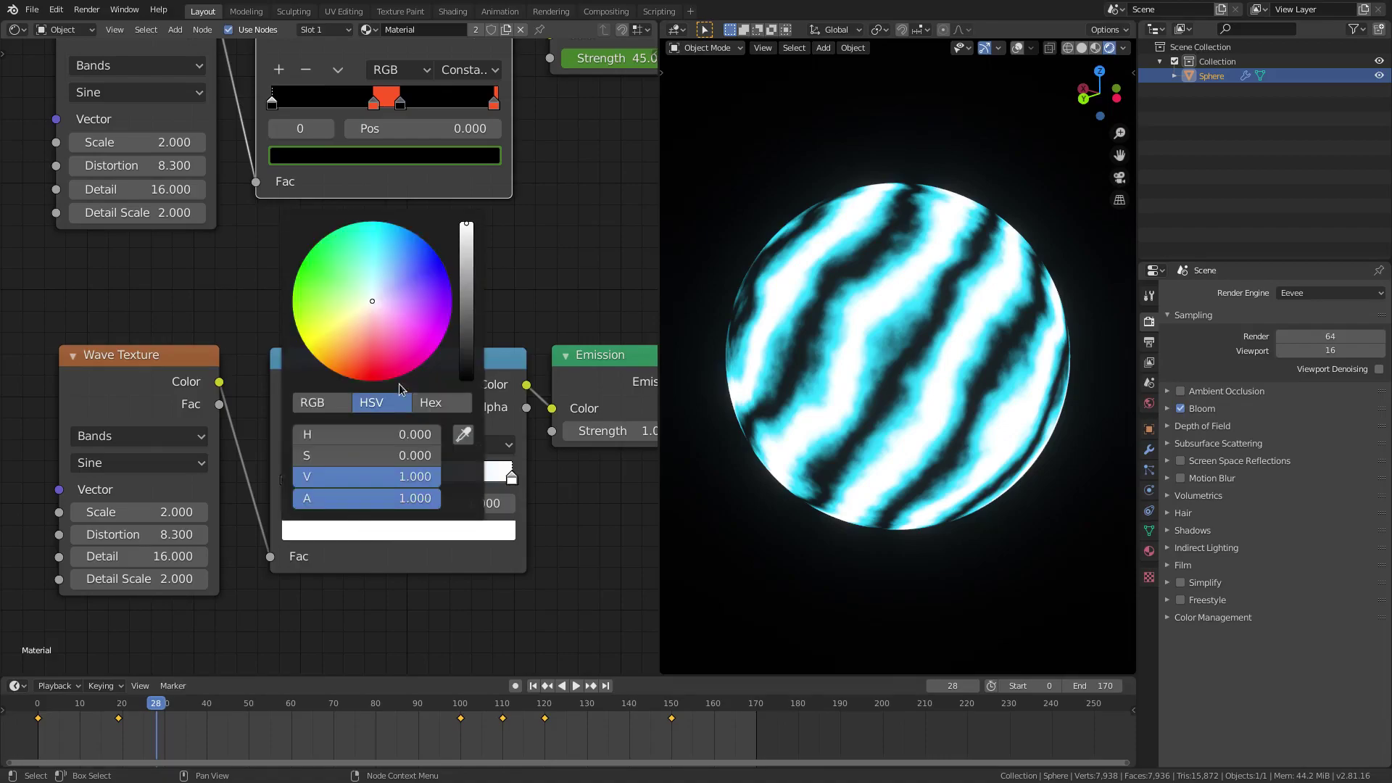
pyautogui.moveTo(463, 303); pyautogui.dragTo(462, 381)
# - Move the lower ColorRamp's cyan stop to position 0.386 and its black end stop to 0.505
pyautogui.scroll(-2, 537, 538)
pyautogui.moveTo(537, 537); pyautogui.dragTo(500, 544, button='middle')
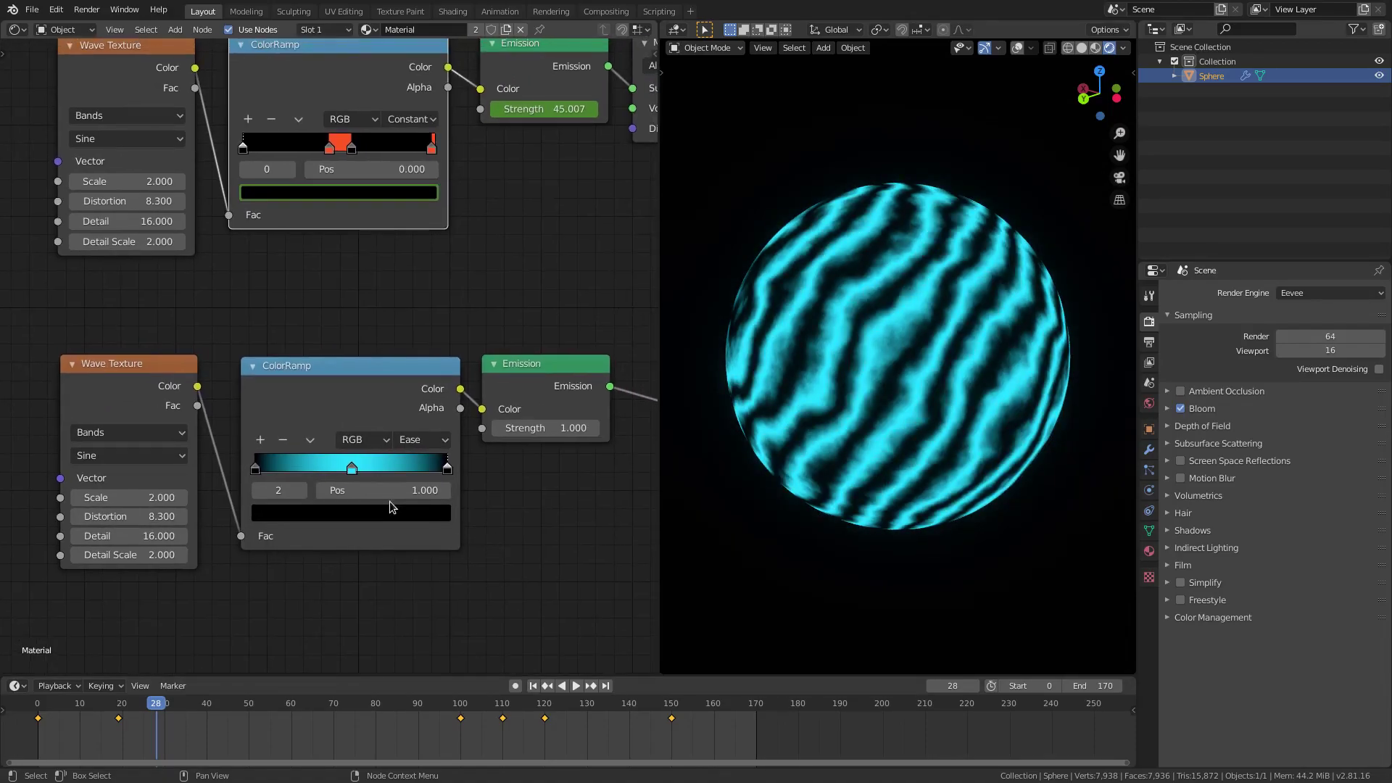
pyautogui.scroll(2, 384, 492)
pyautogui.moveTo(355, 487); pyautogui.dragTo(329, 487)
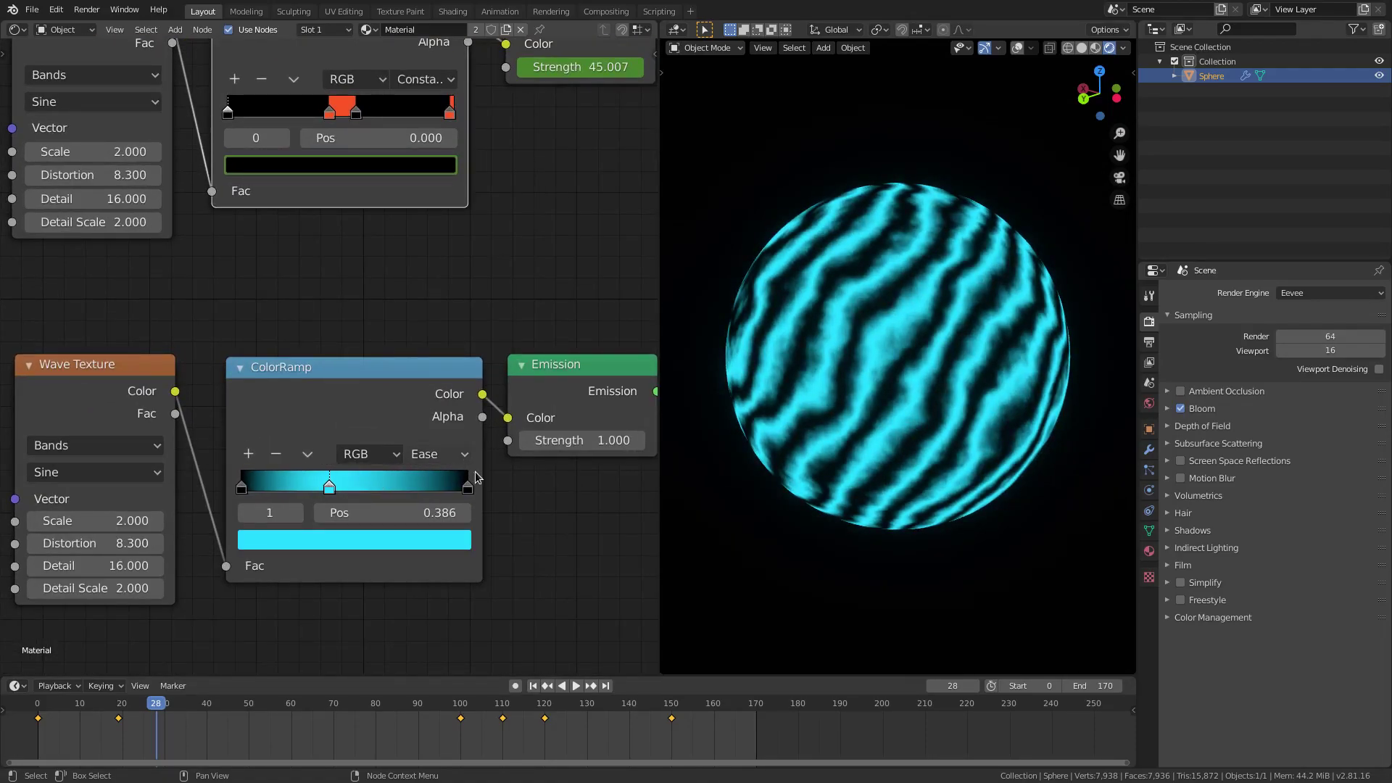
pyautogui.moveTo(471, 490); pyautogui.dragTo(352, 491)
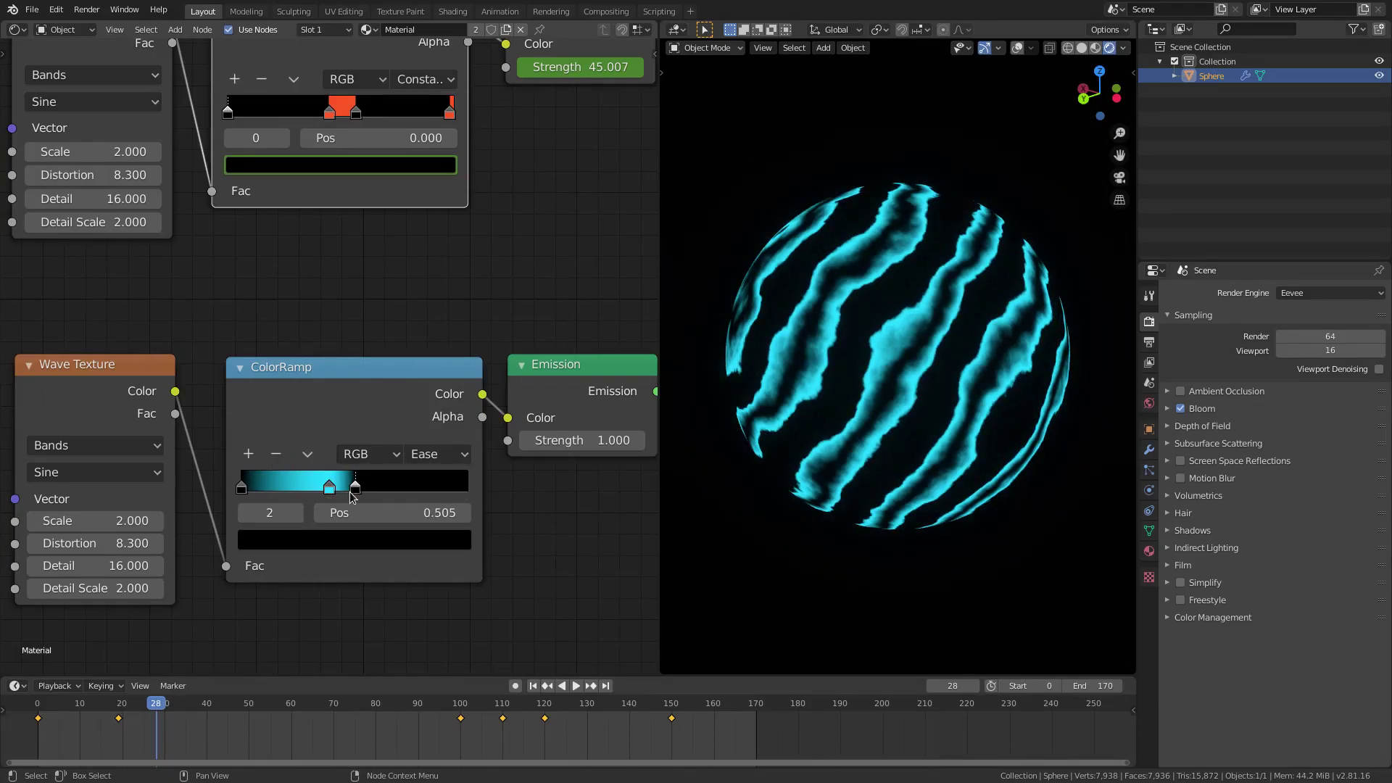
# - Add another cyan stop to the lower ColorRamp at position 1.000 and darken its color to a value of 0.682
pyautogui.click(248, 453)
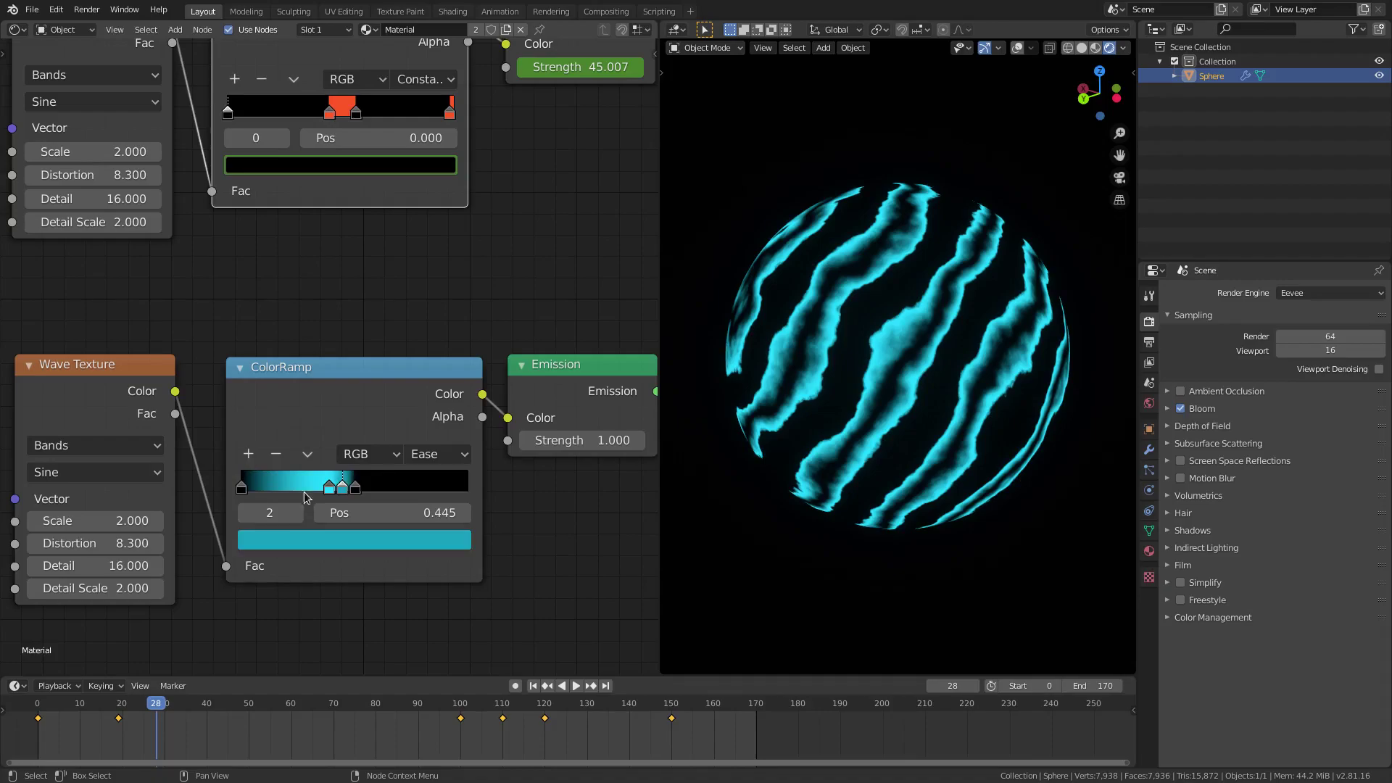
pyautogui.moveTo(342, 491); pyautogui.dragTo(496, 487)
pyautogui.click(409, 542)
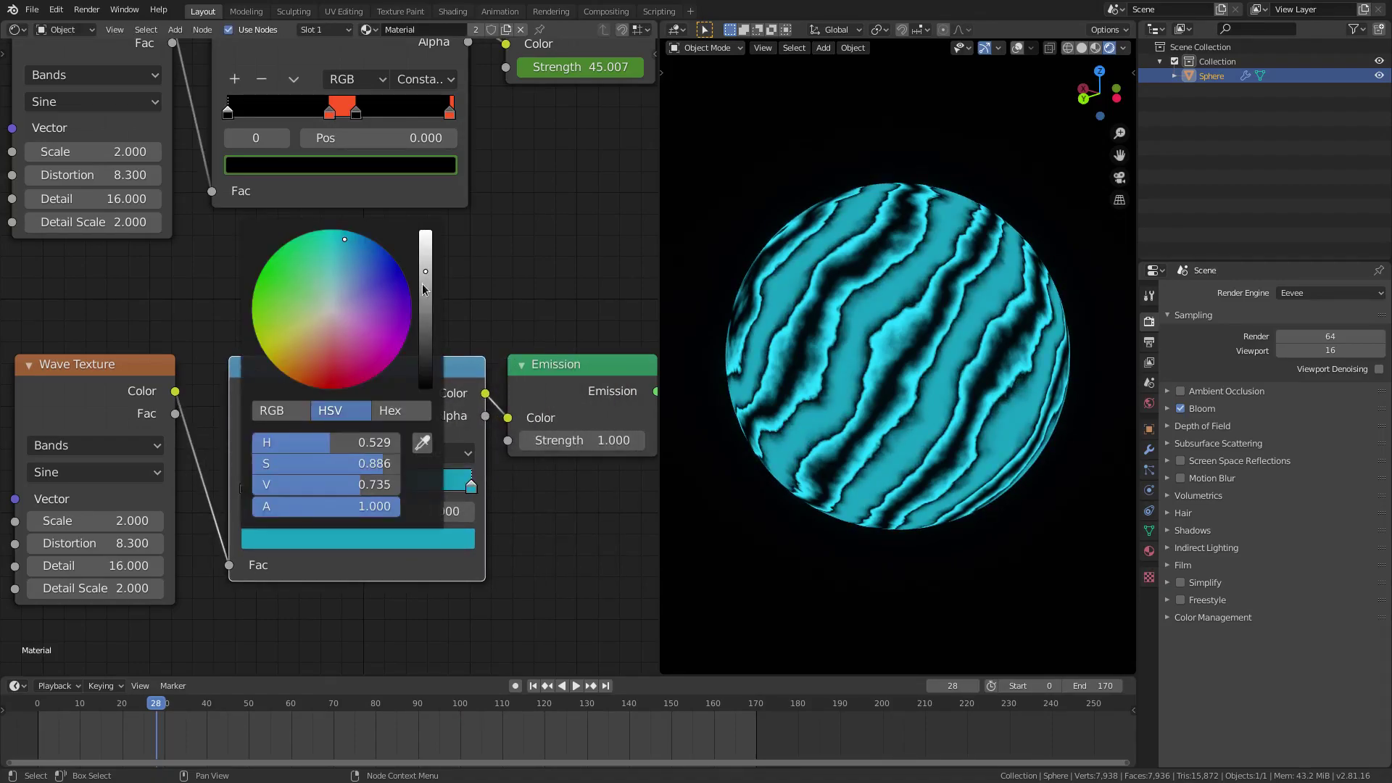
pyautogui.moveTo(423, 284)
pyautogui.mouseDown()
pyautogui.moveTo(426, 267)
pyautogui.moveTo(425, 280)
pyautogui.mouseUp()
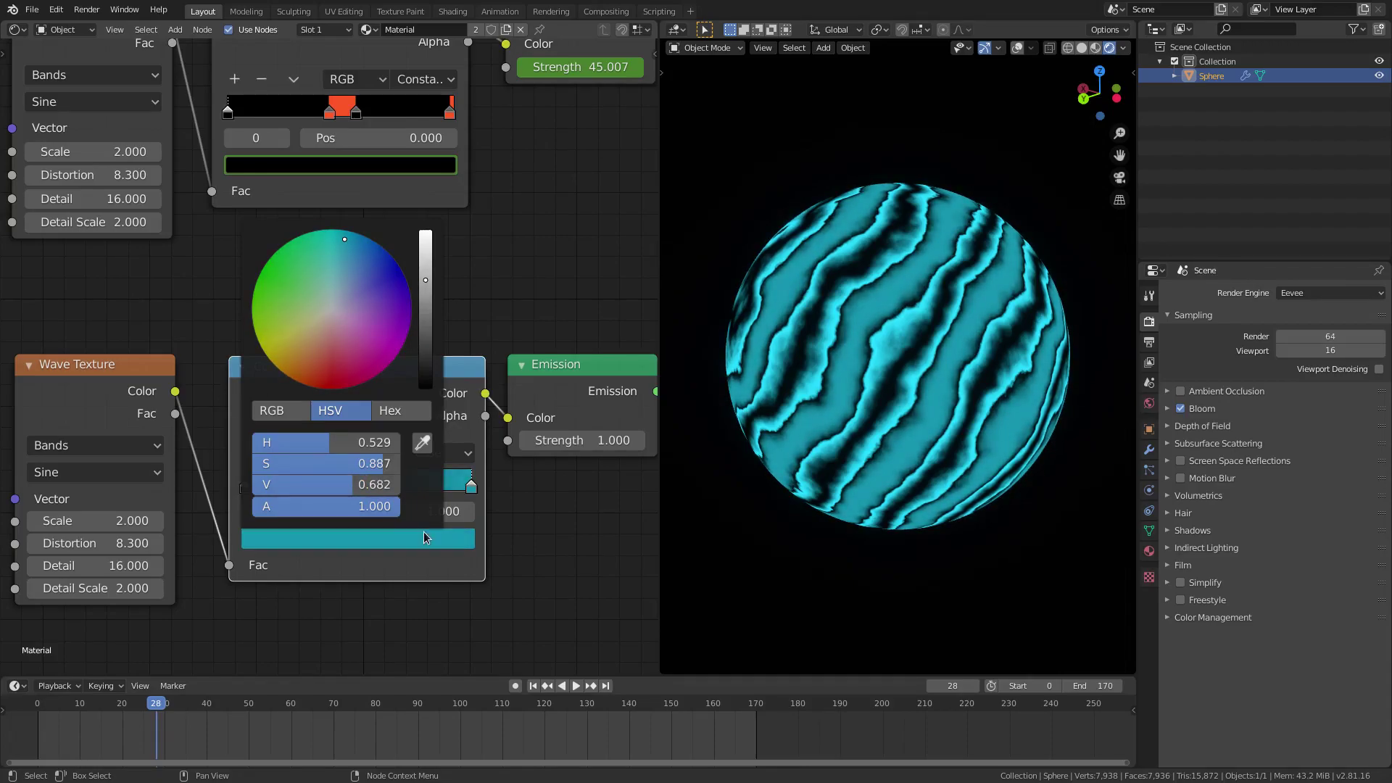
# - Set the lower Emission node's Strength to 100
pyautogui.scroll(-3, 493, 509)
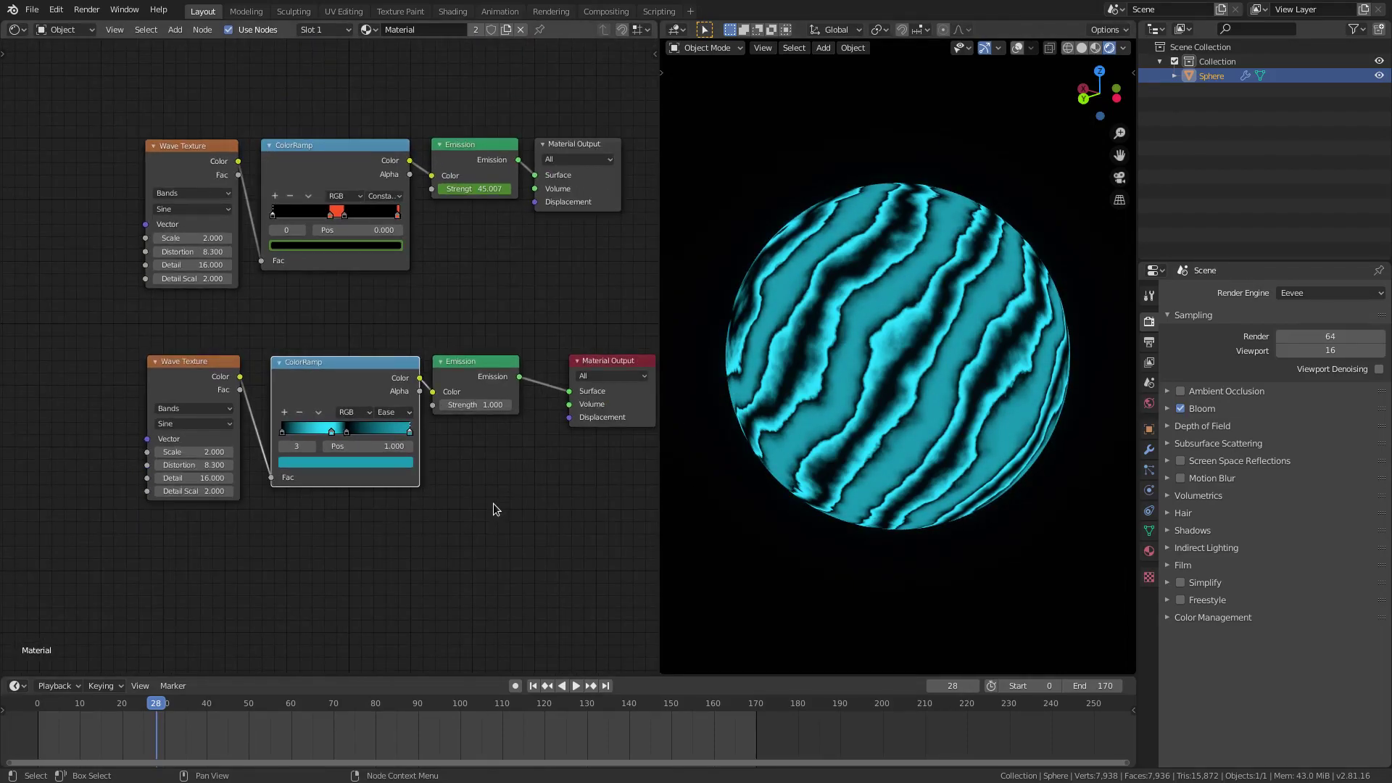
pyautogui.scroll(2, 493, 507)
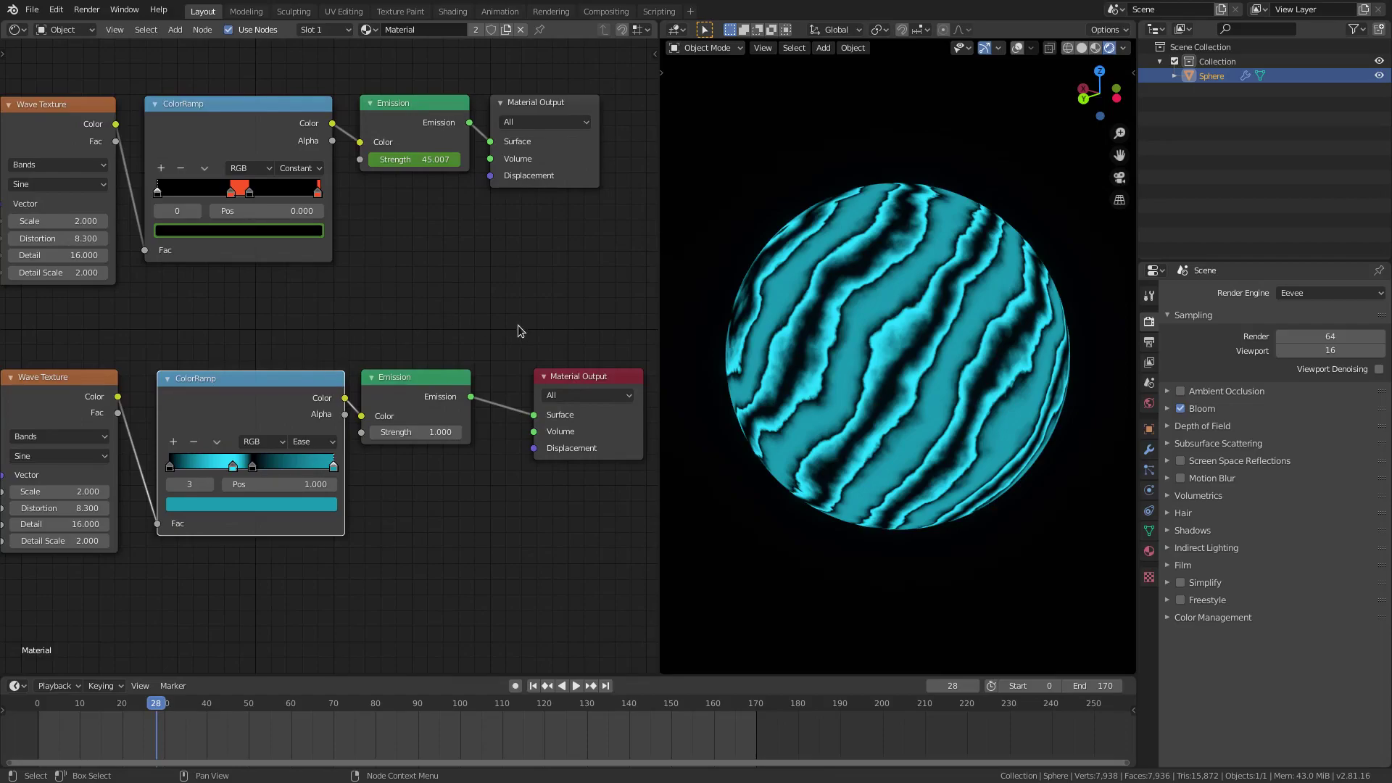
pyautogui.click(436, 425)
pyautogui.write('00')
pyautogui.press('Return')
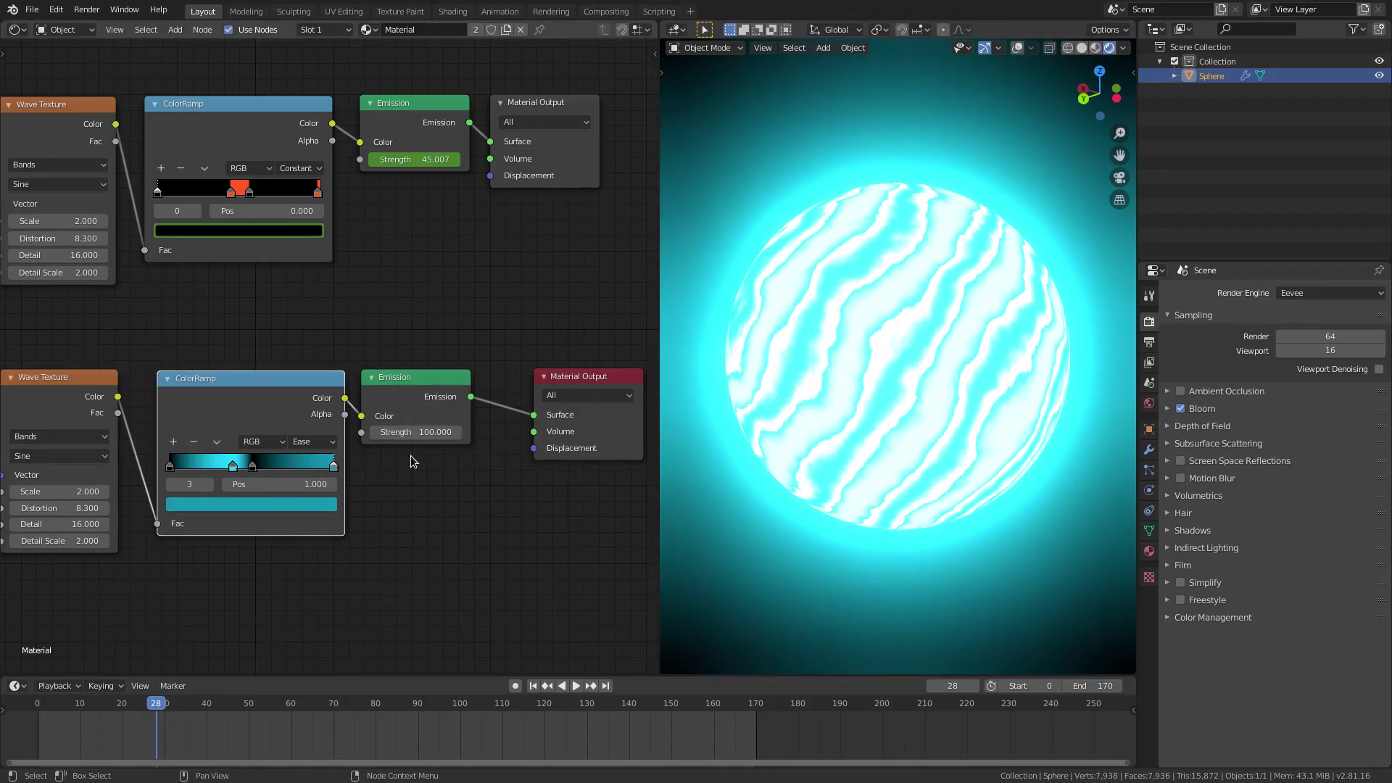
# - Set the lower ColorRamp's interpolation to Constant and move its last stop to position 0.982
pyautogui.scroll(-1, 410, 456)
pyautogui.scroll(1, 286, 456)
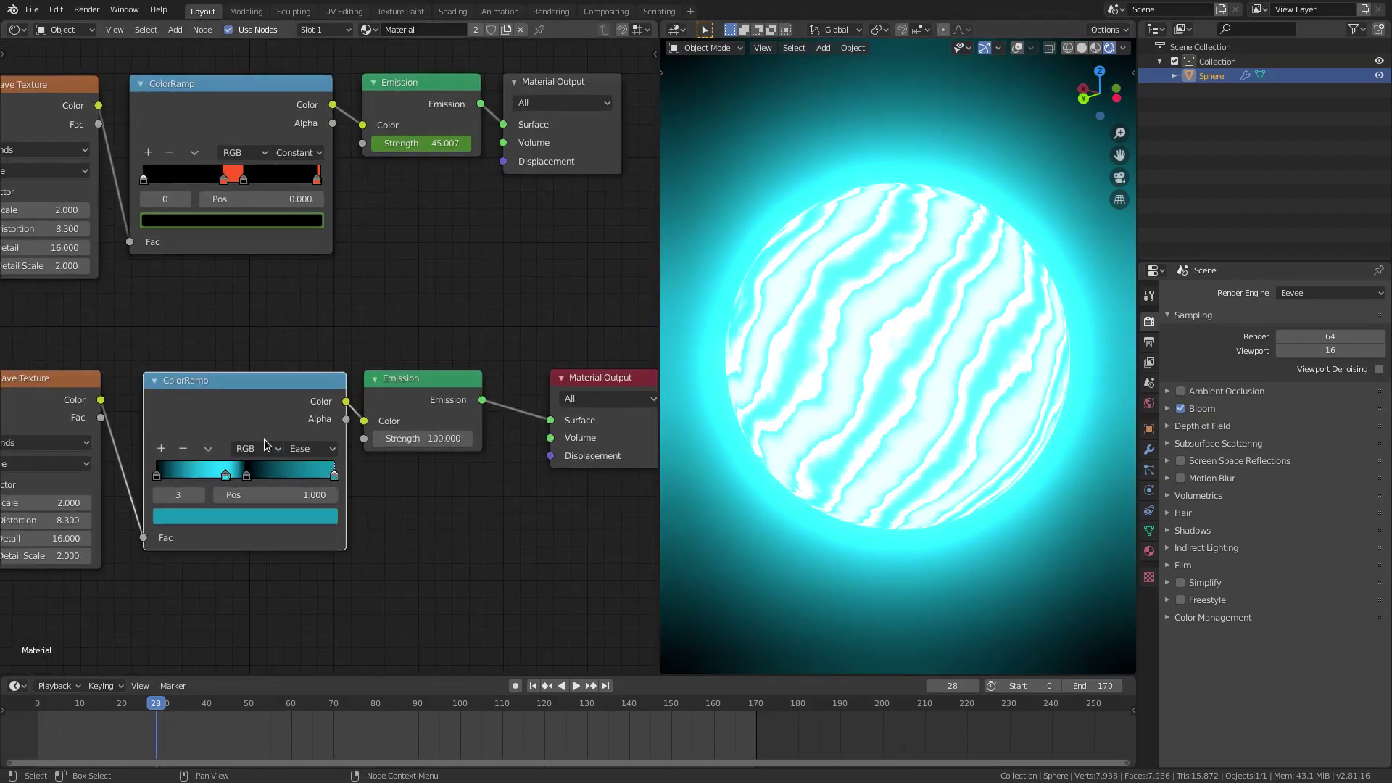
pyautogui.click(313, 450)
pyautogui.click(317, 543)
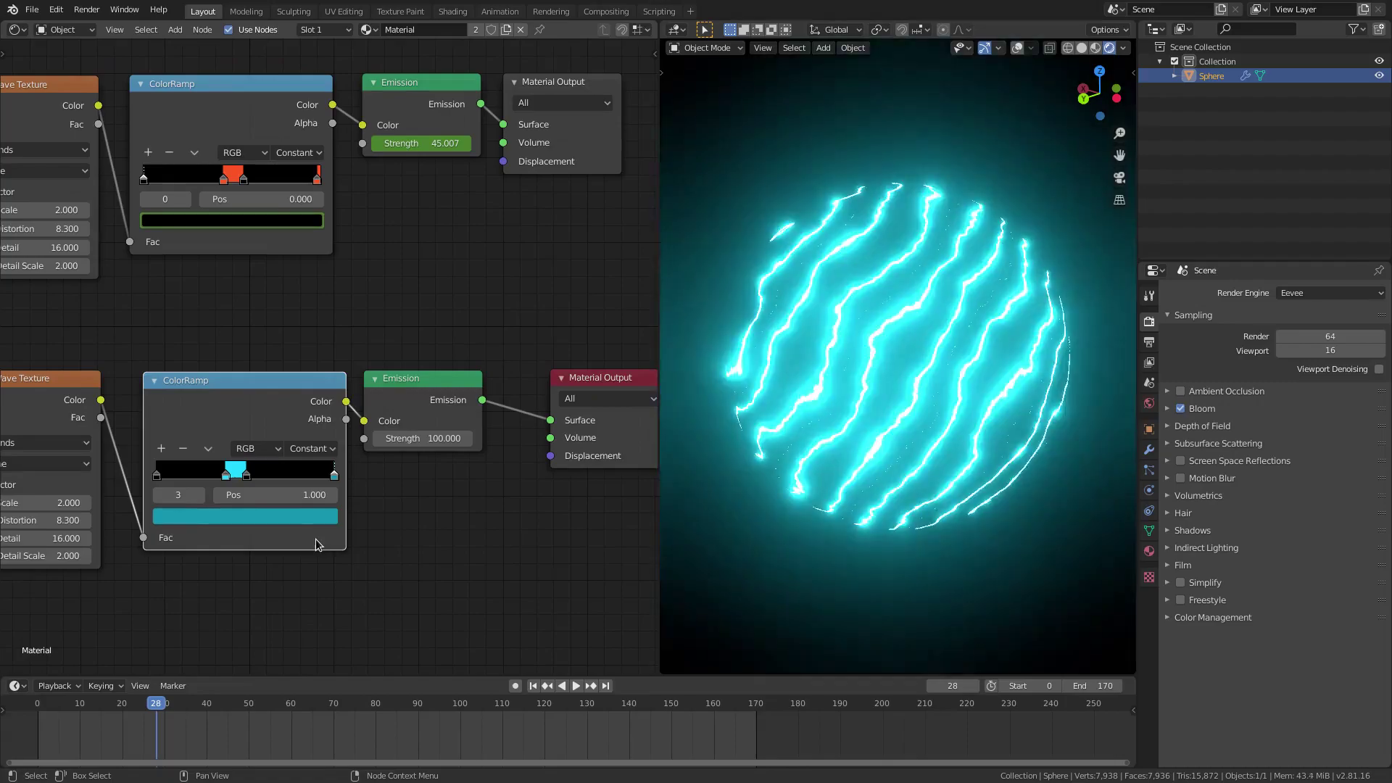
pyautogui.scroll(1, 317, 511)
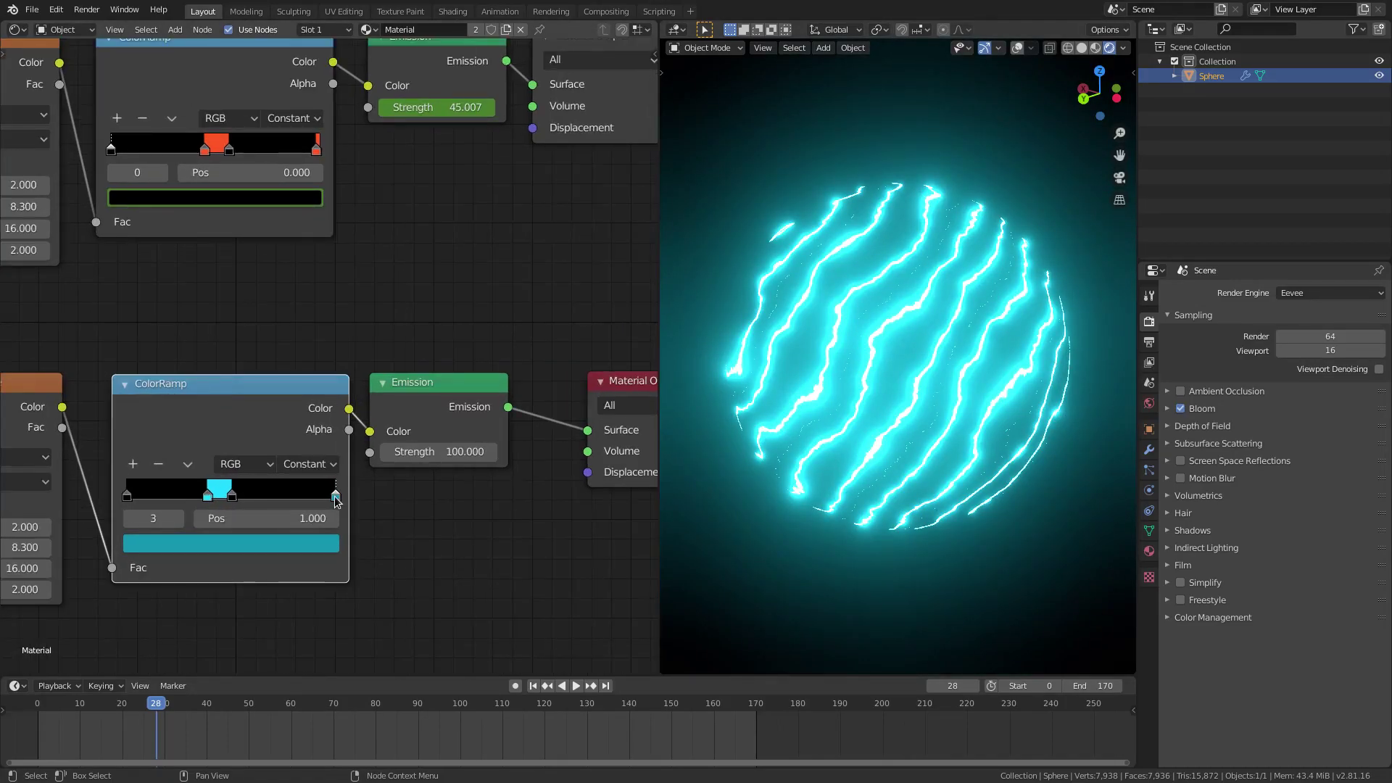
pyautogui.moveTo(336, 501); pyautogui.dragTo(332, 497)
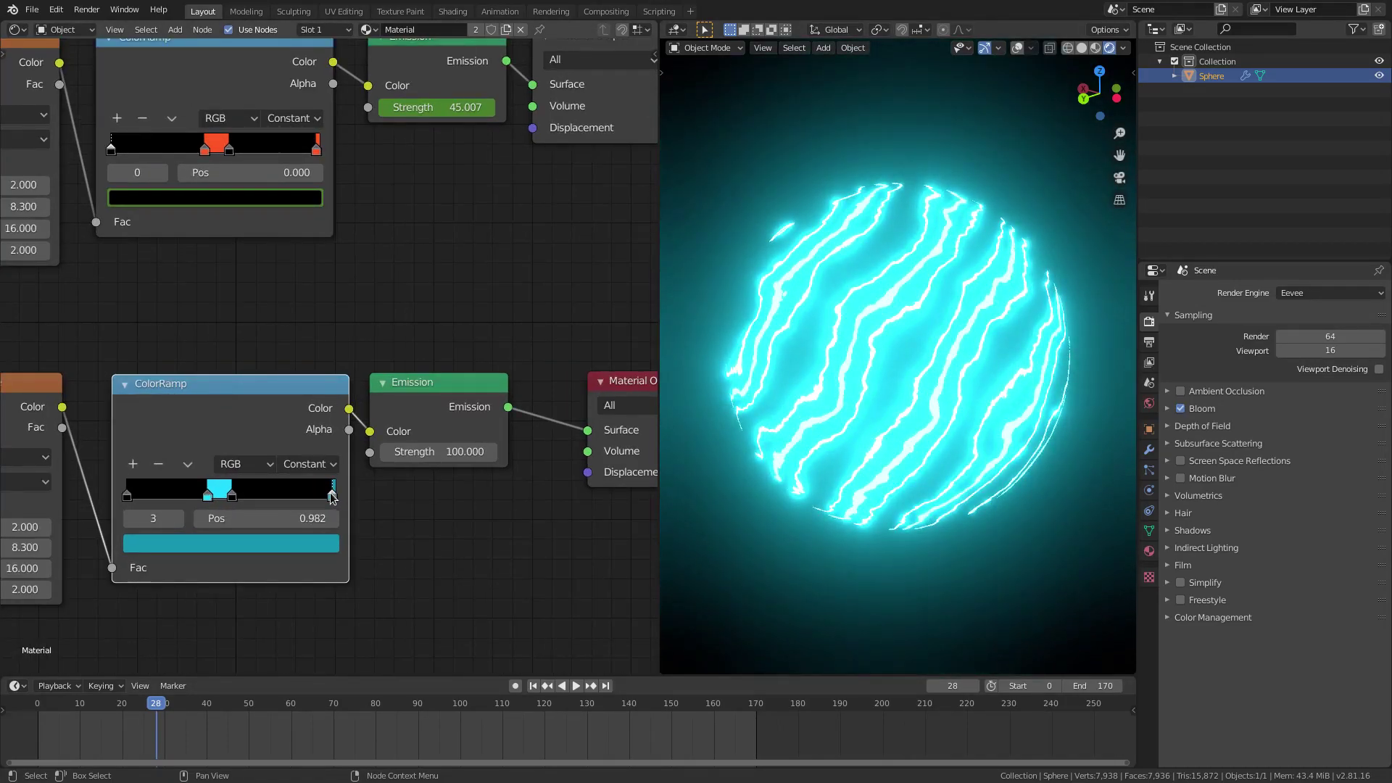
# - Try Linear interpolation on the lower ColorRamp while moving the bright cyan stop to 0.505, and return to Constant
pyautogui.click(328, 464)
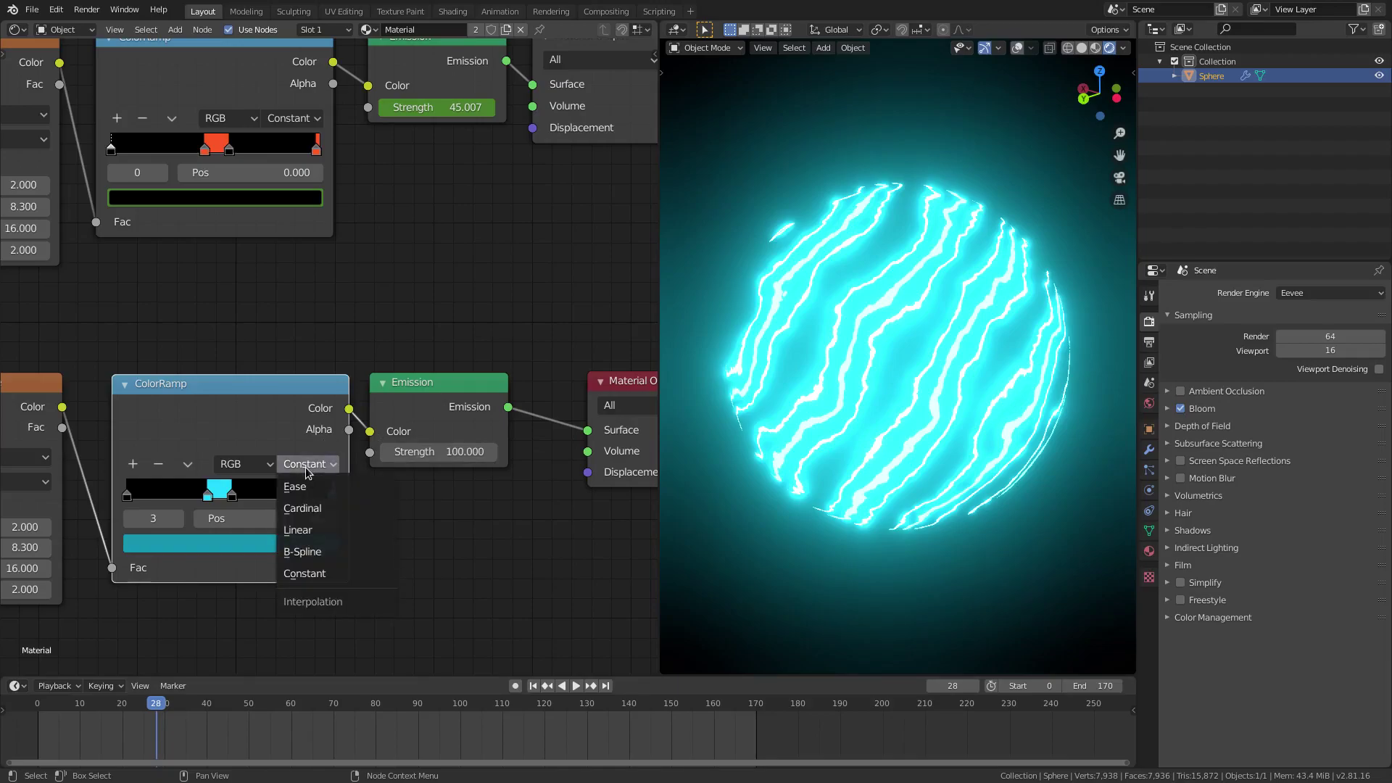
pyautogui.click(316, 531)
pyautogui.moveTo(293, 558); pyautogui.dragTo(386, 540, button='middle')
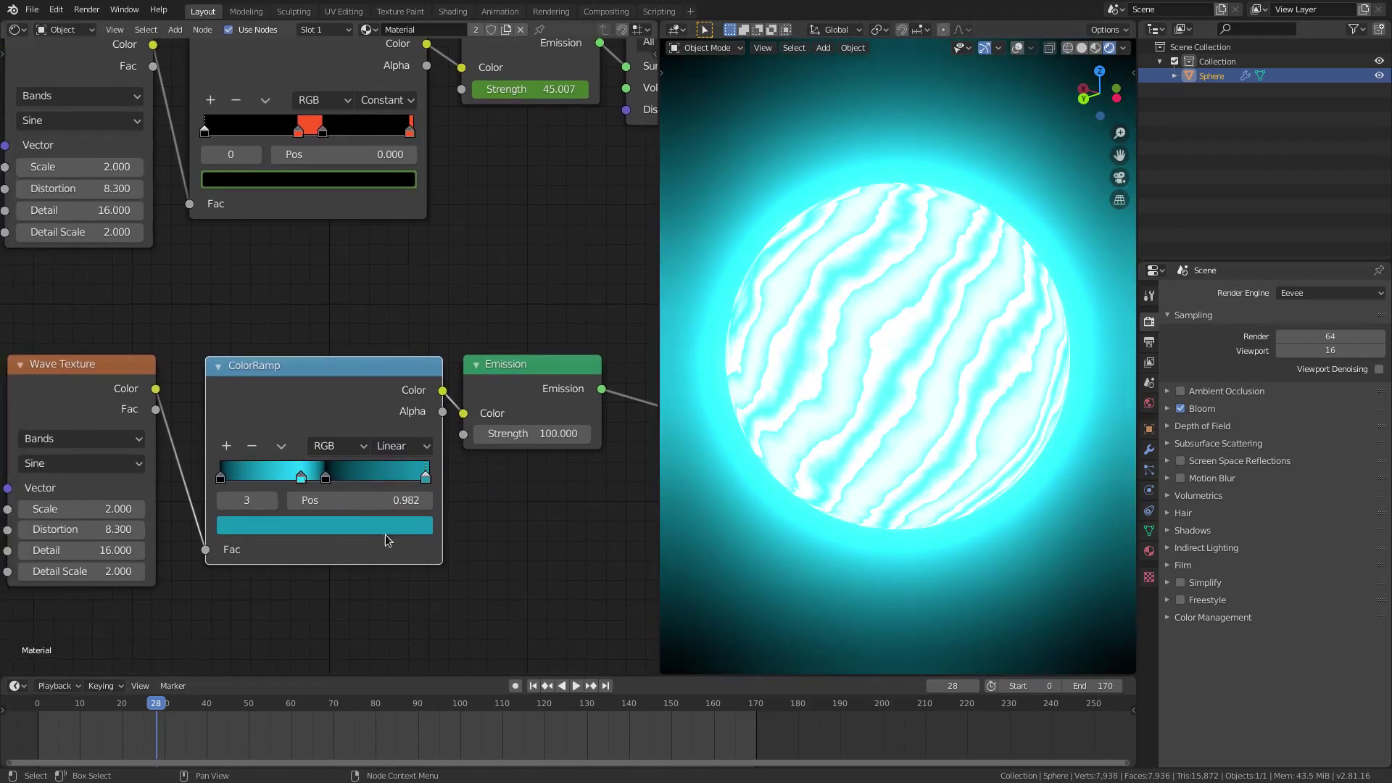
pyautogui.moveTo(326, 478)
pyautogui.mouseDown()
pyautogui.moveTo(305, 480)
pyautogui.moveTo(329, 482)
pyautogui.mouseUp()
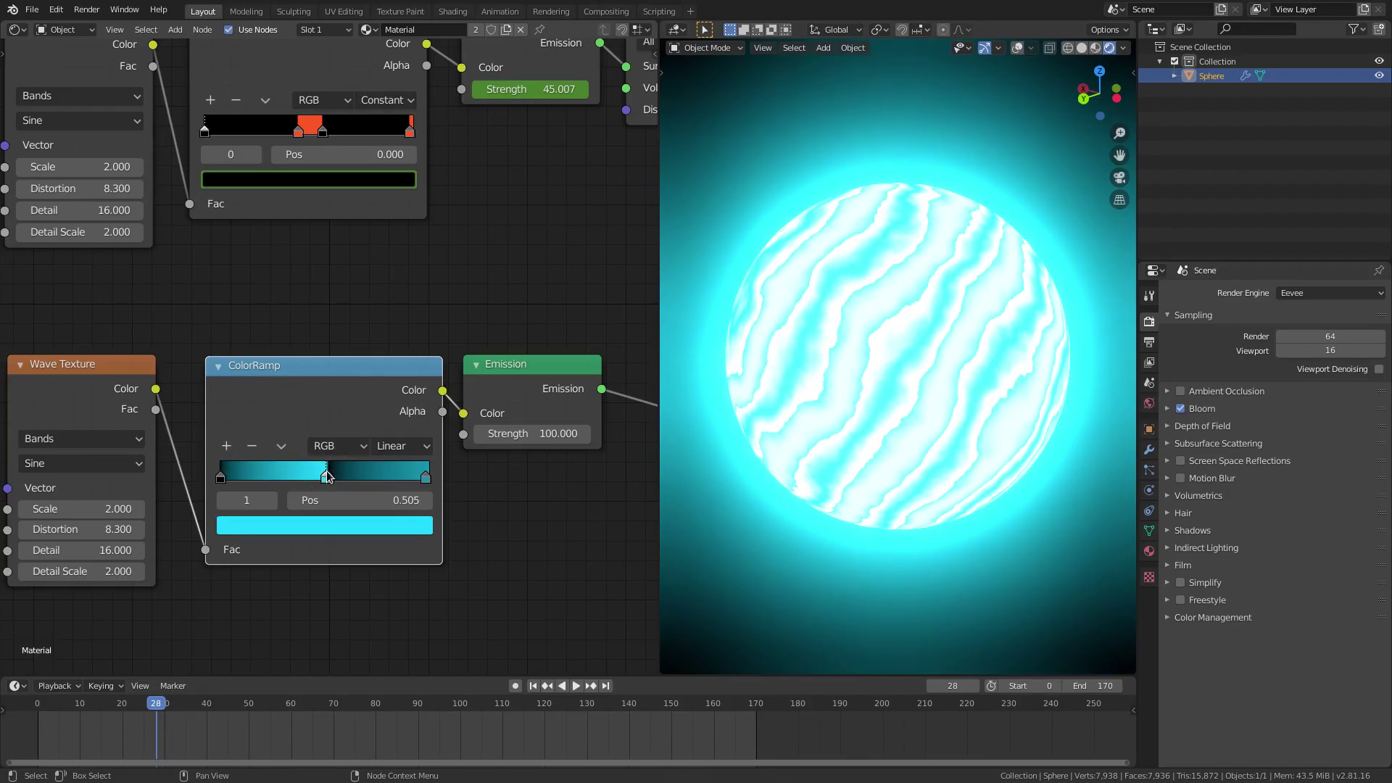
pyautogui.click(404, 446)
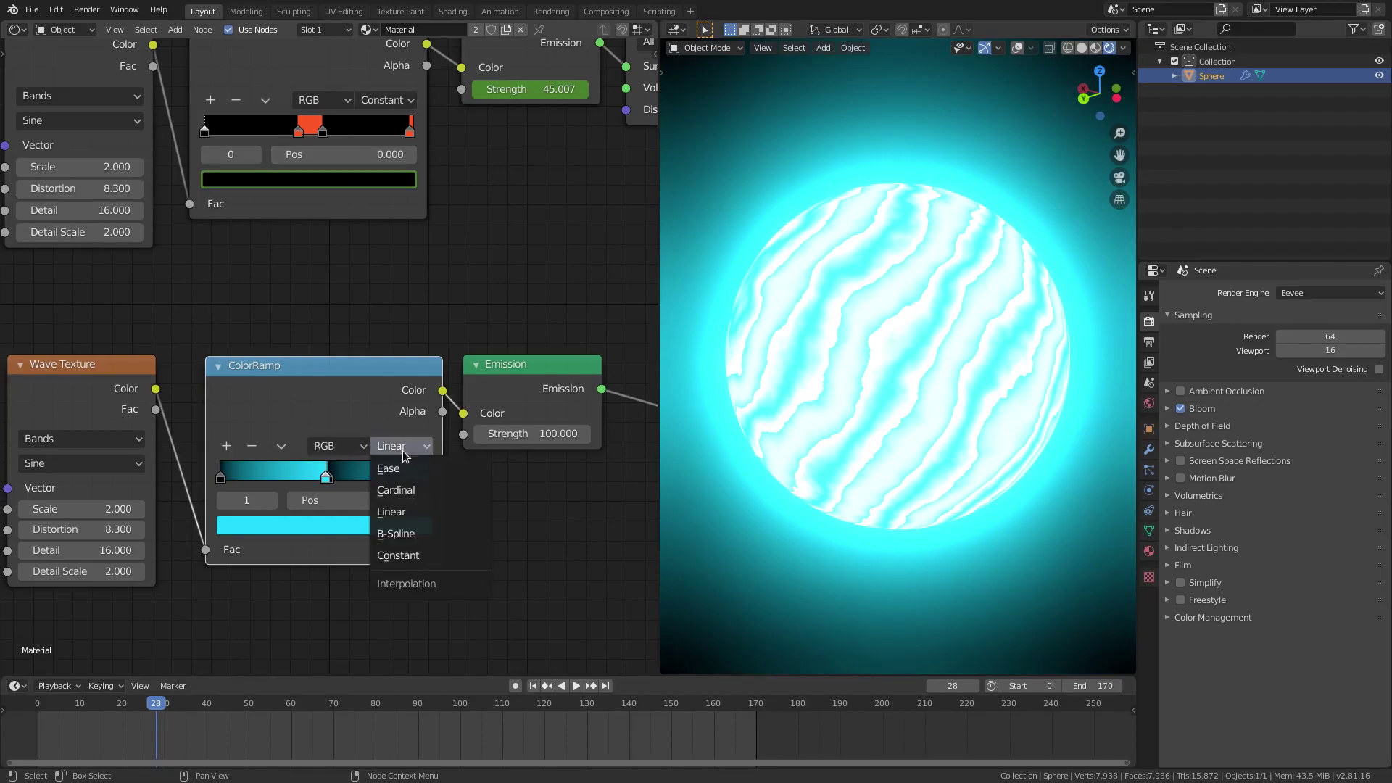
pyautogui.click(401, 554)
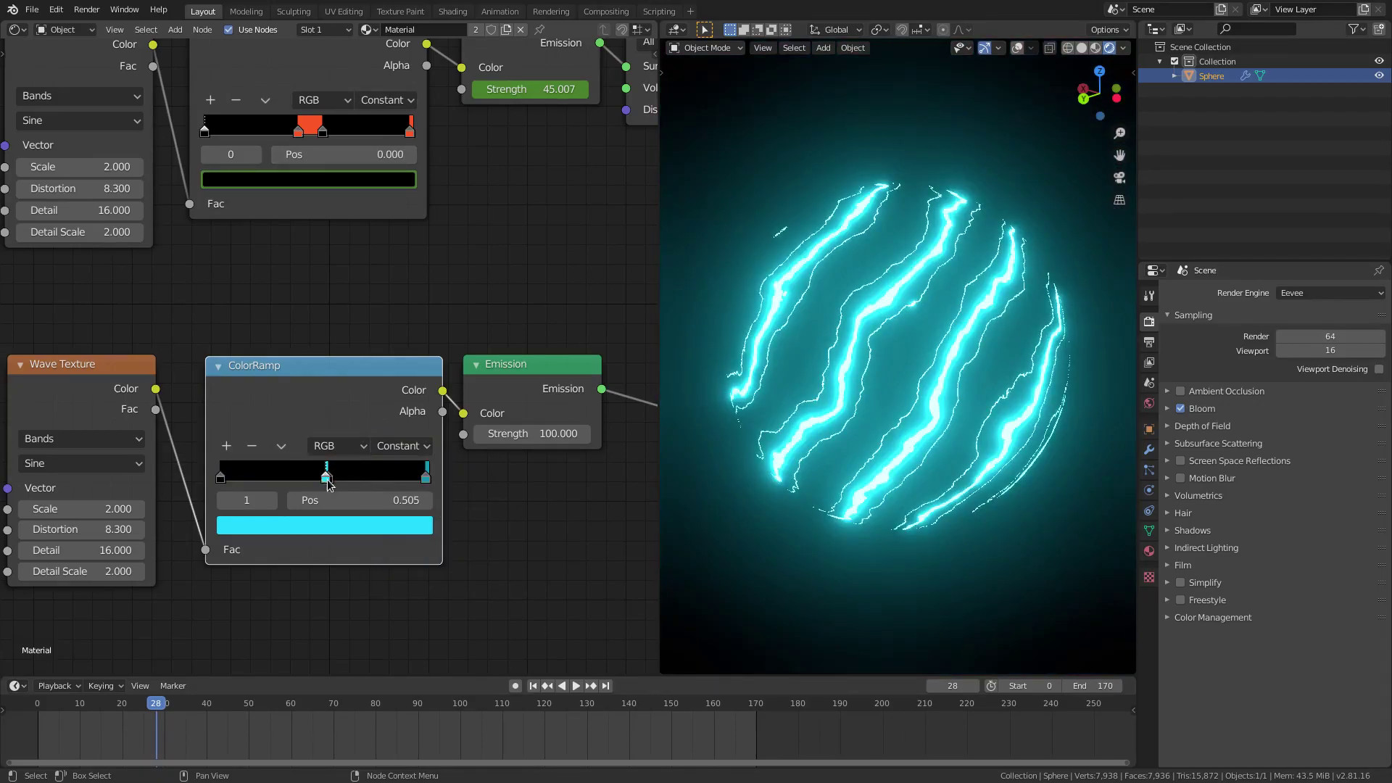
# - Fine-tune the lower ColorRamp's middle black and cyan stops to sit almost together, with the cyan stop at 0.527
pyautogui.click(329, 479)
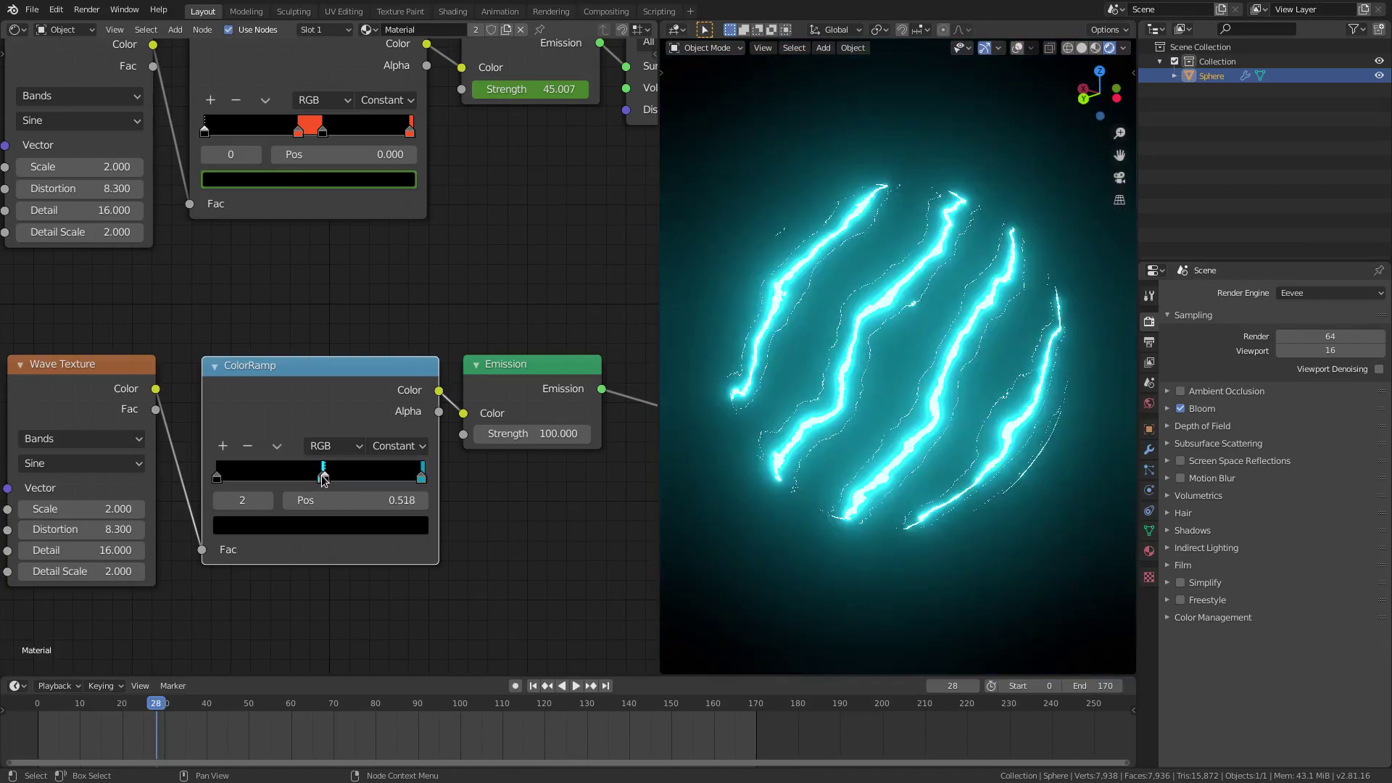
pyautogui.scroll(2, 321, 482)
pyautogui.moveTo(321, 482); pyautogui.dragTo(372, 373, button='middle')
pyautogui.scroll(1, 372, 373)
pyautogui.moveTo(427, 374)
pyautogui.mouseDown()
pyautogui.moveTo(415, 373)
pyautogui.moveTo(432, 374)
pyautogui.mouseUp()
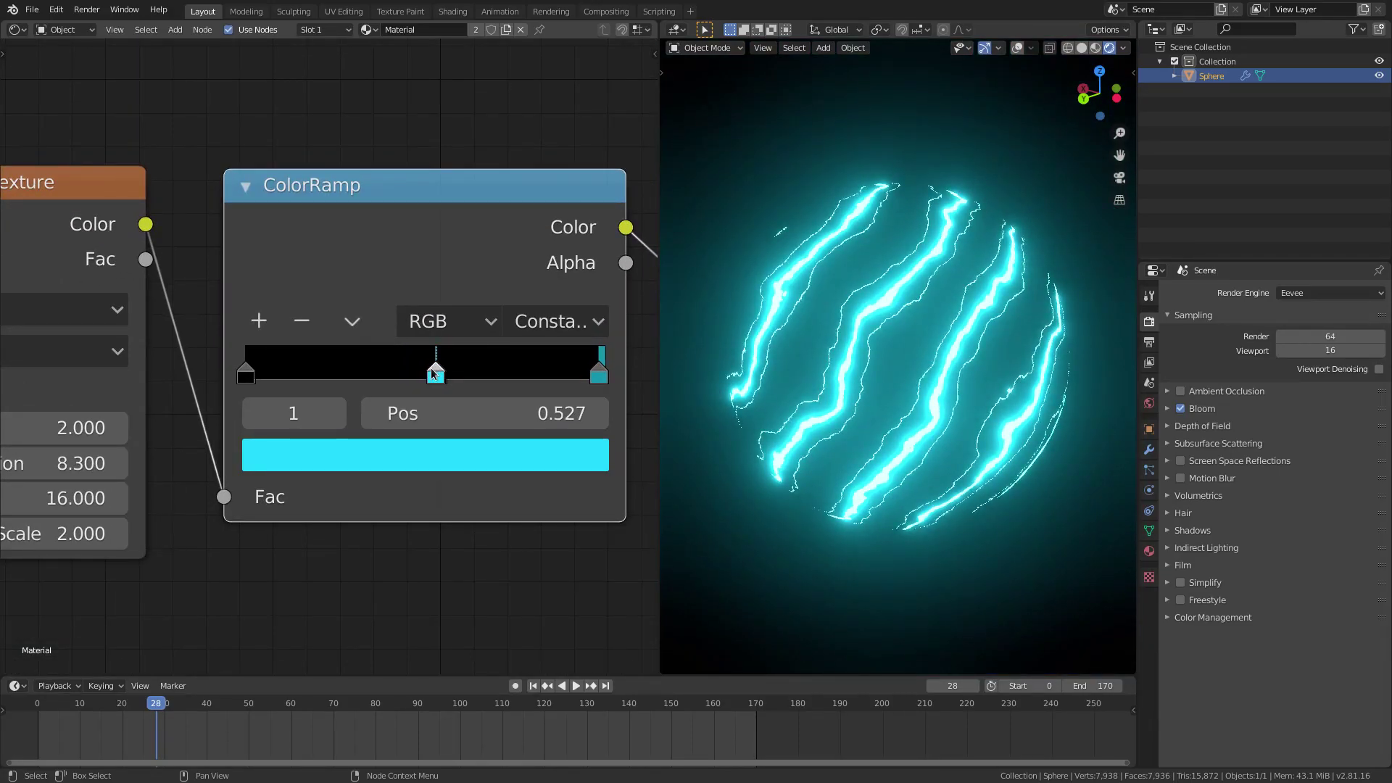
# - Keyframe the bright cyan stop's position at 0.527 on frame 0 and at 0.000 on frame 50
pyautogui.click(531, 686)
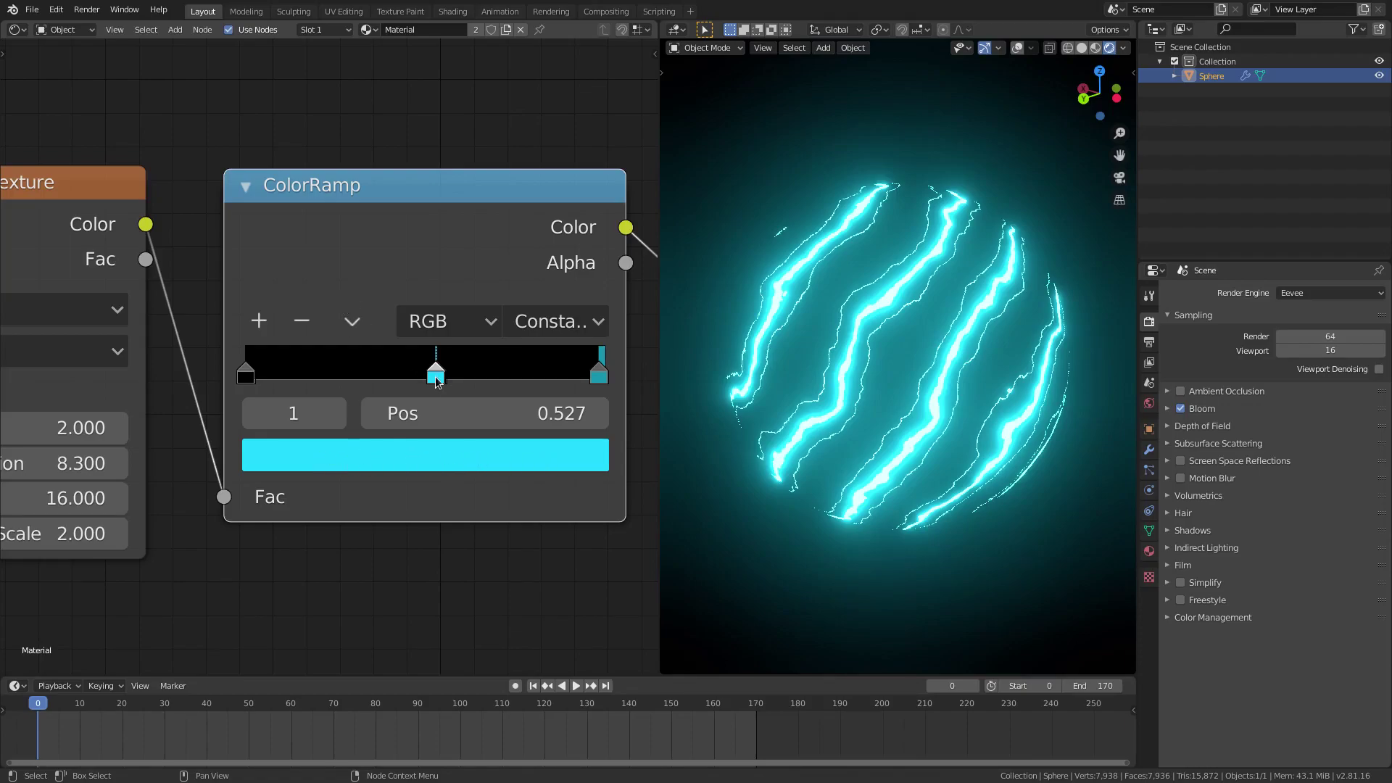
pyautogui.press('i')
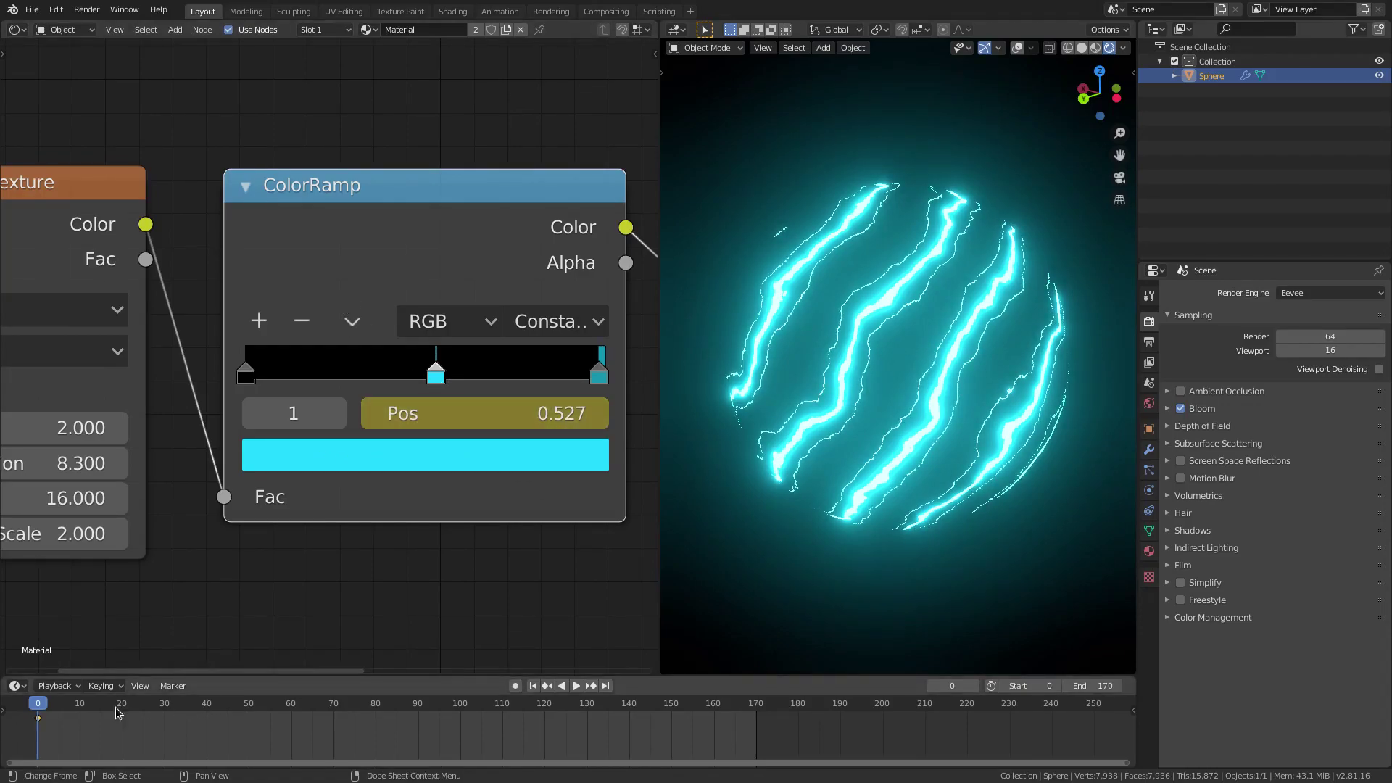
pyautogui.click(248, 707)
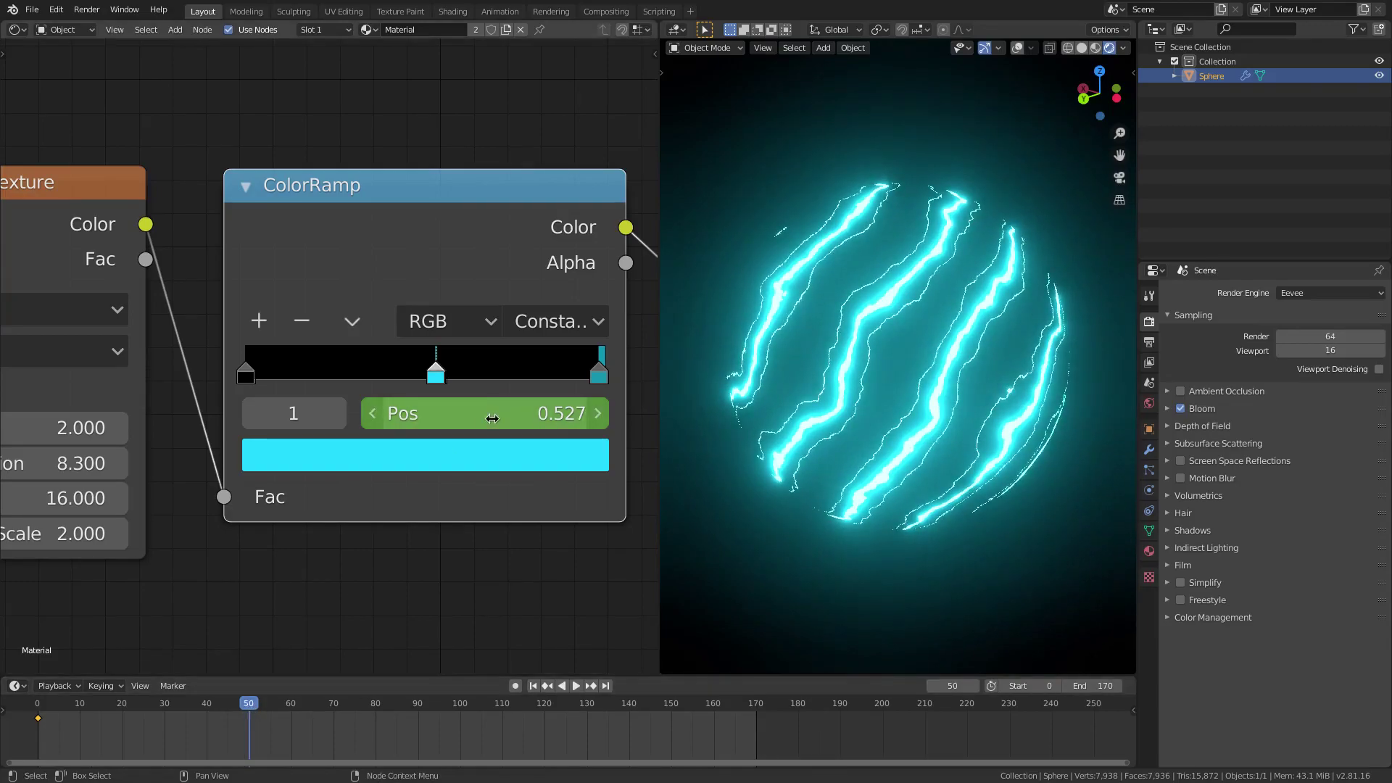
pyautogui.moveTo(485, 413); pyautogui.dragTo(348, 413)
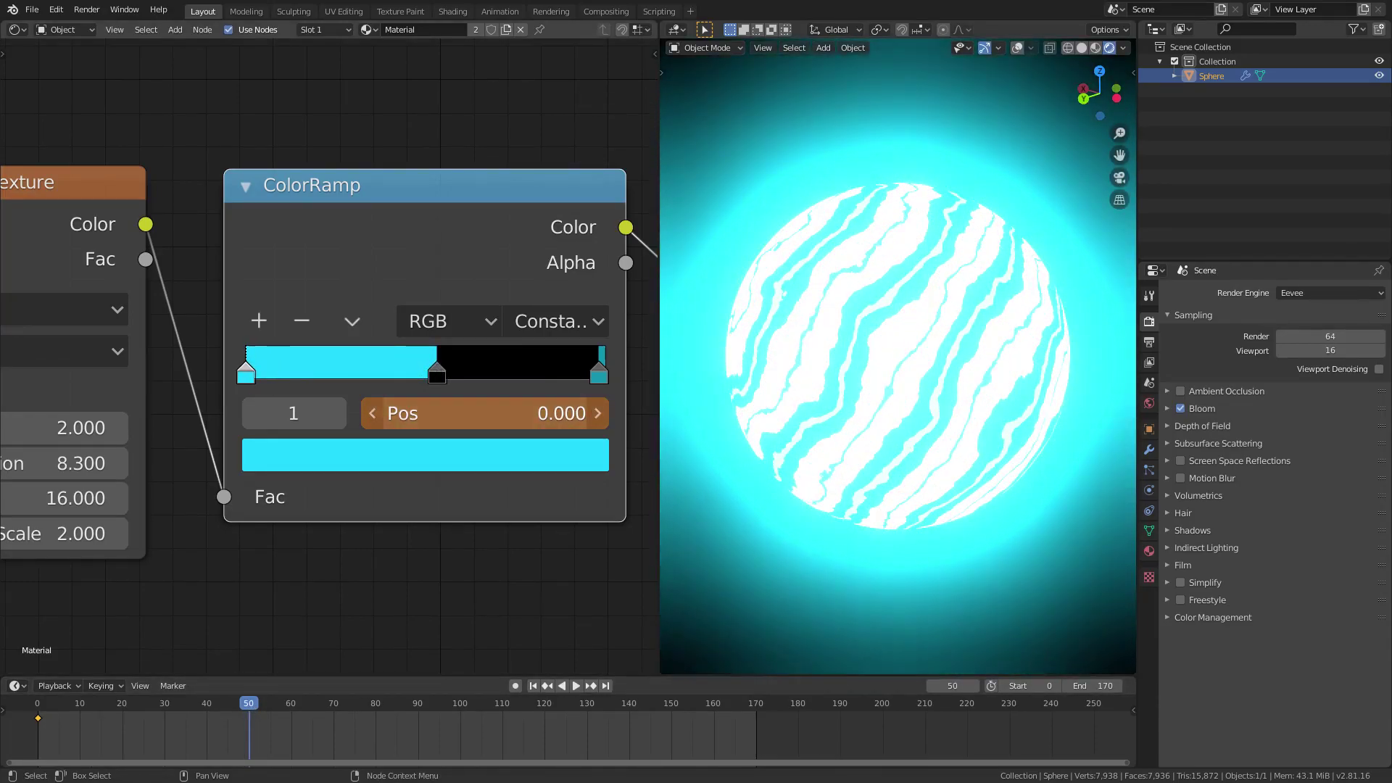
pyautogui.press('i')
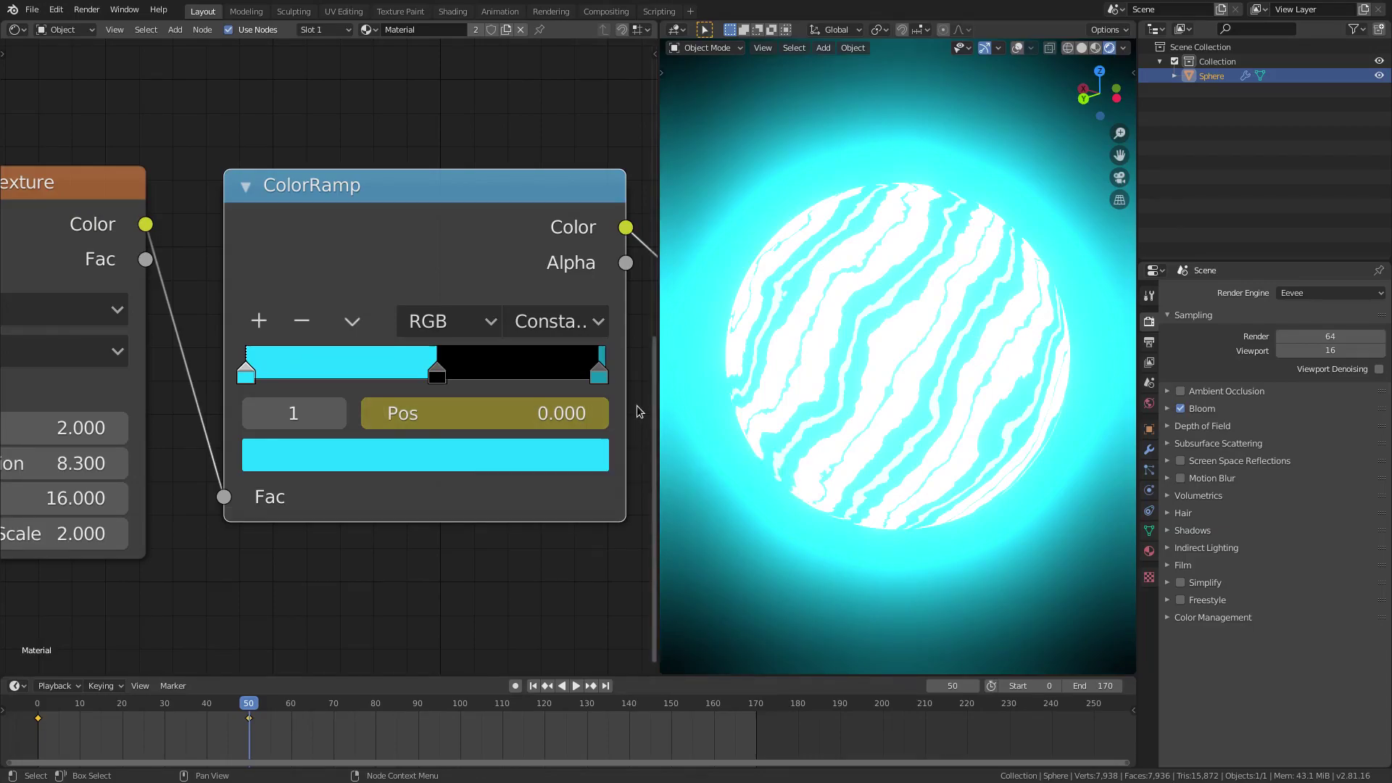
# - Move the lower ColorRamp's last stop to position 1.000 and brighten its color to full cyan
pyautogui.moveTo(599, 373)
pyautogui.mouseDown()
pyautogui.moveTo(523, 372)
pyautogui.moveTo(606, 373)
pyautogui.mouseUp()
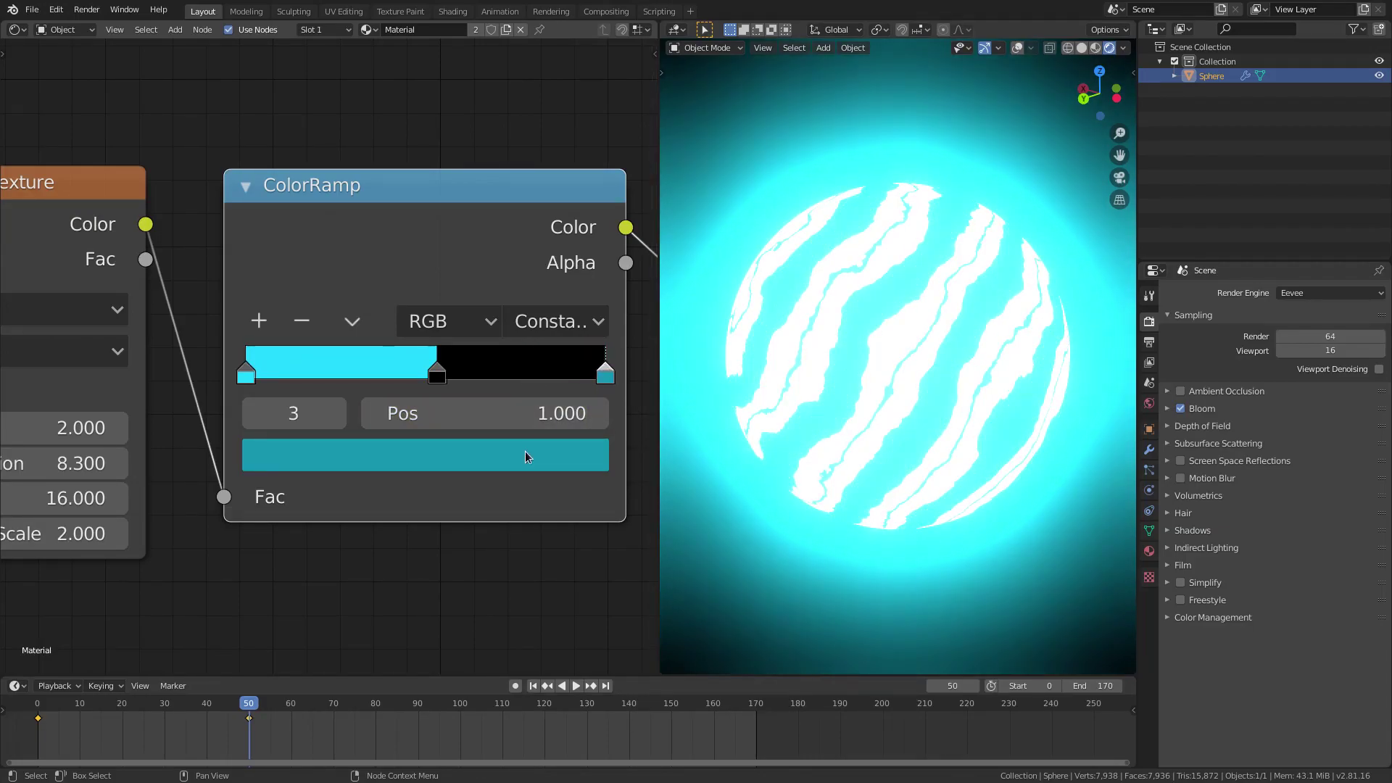
pyautogui.click(525, 451)
pyautogui.keyDown('ctrl'); pyautogui.moveTo(607, 406); pyautogui.dragTo(610, 425, button='middle'); pyautogui.keyUp('ctrl')
pyautogui.moveTo(610, 425); pyautogui.dragTo(595, 572, button='middle')
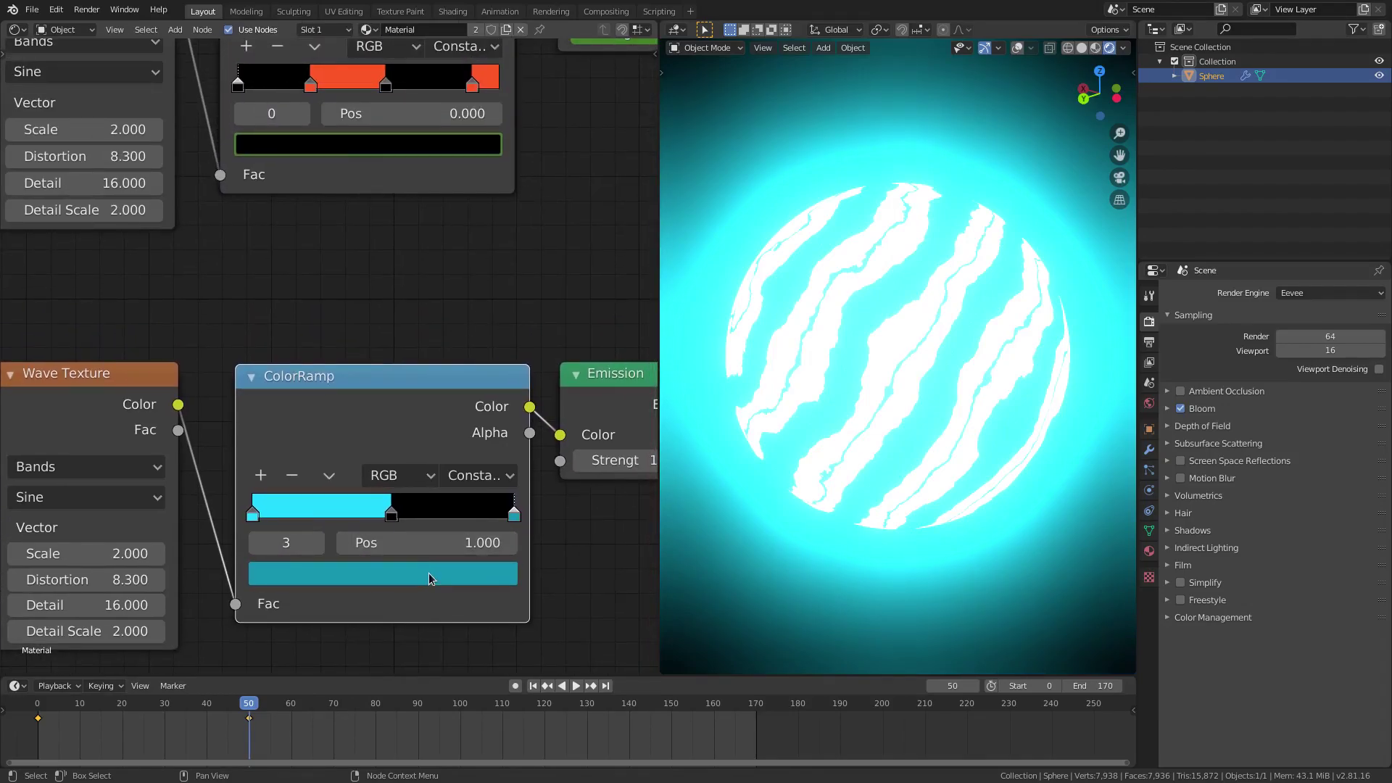
pyautogui.click(429, 577)
pyautogui.moveTo(460, 265); pyautogui.dragTo(460, 219)
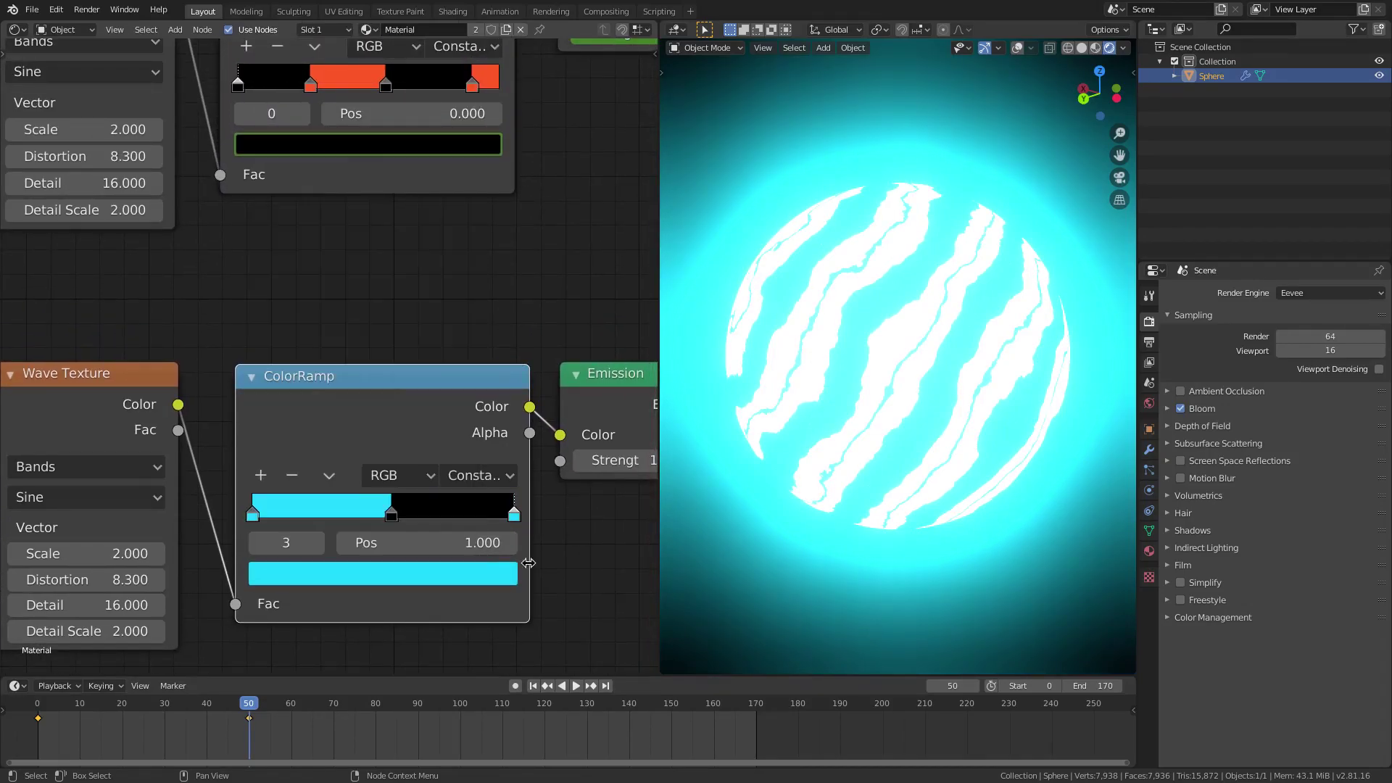
# - Keyframe the lower ColorRamp's last cyan stop position at 1.000 on frame 20
pyautogui.scroll(4, 561, 624)
pyautogui.moveTo(561, 644); pyautogui.dragTo(545, 440, button='middle')
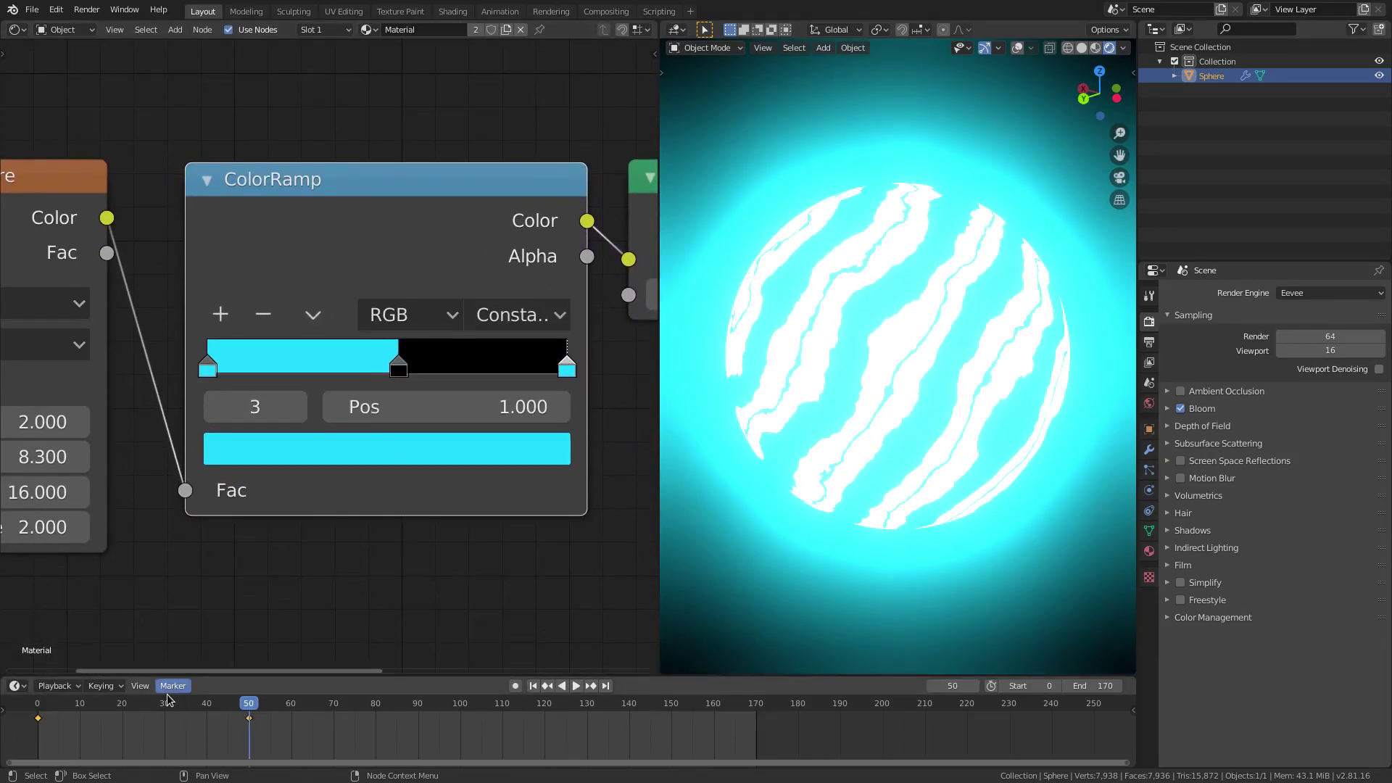
pyautogui.click(122, 705)
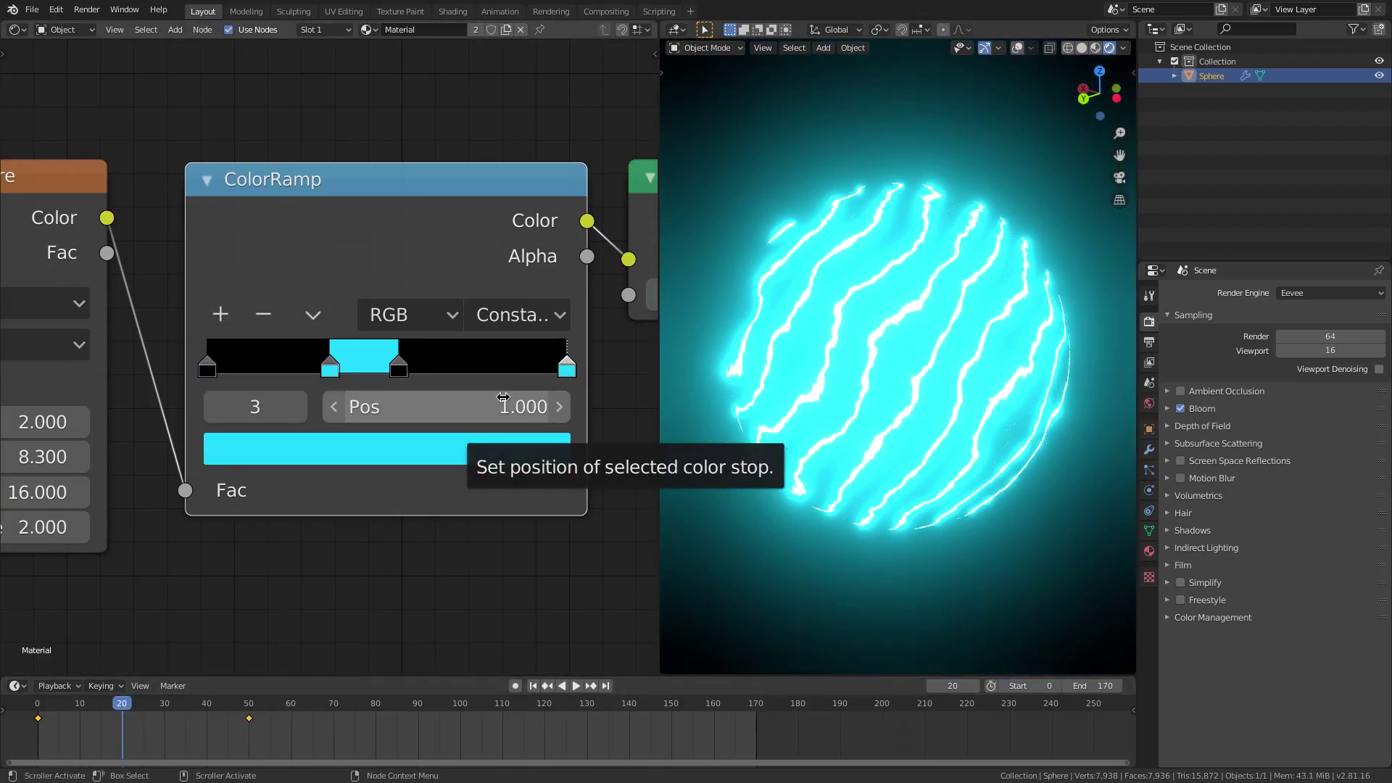
pyautogui.press('i')
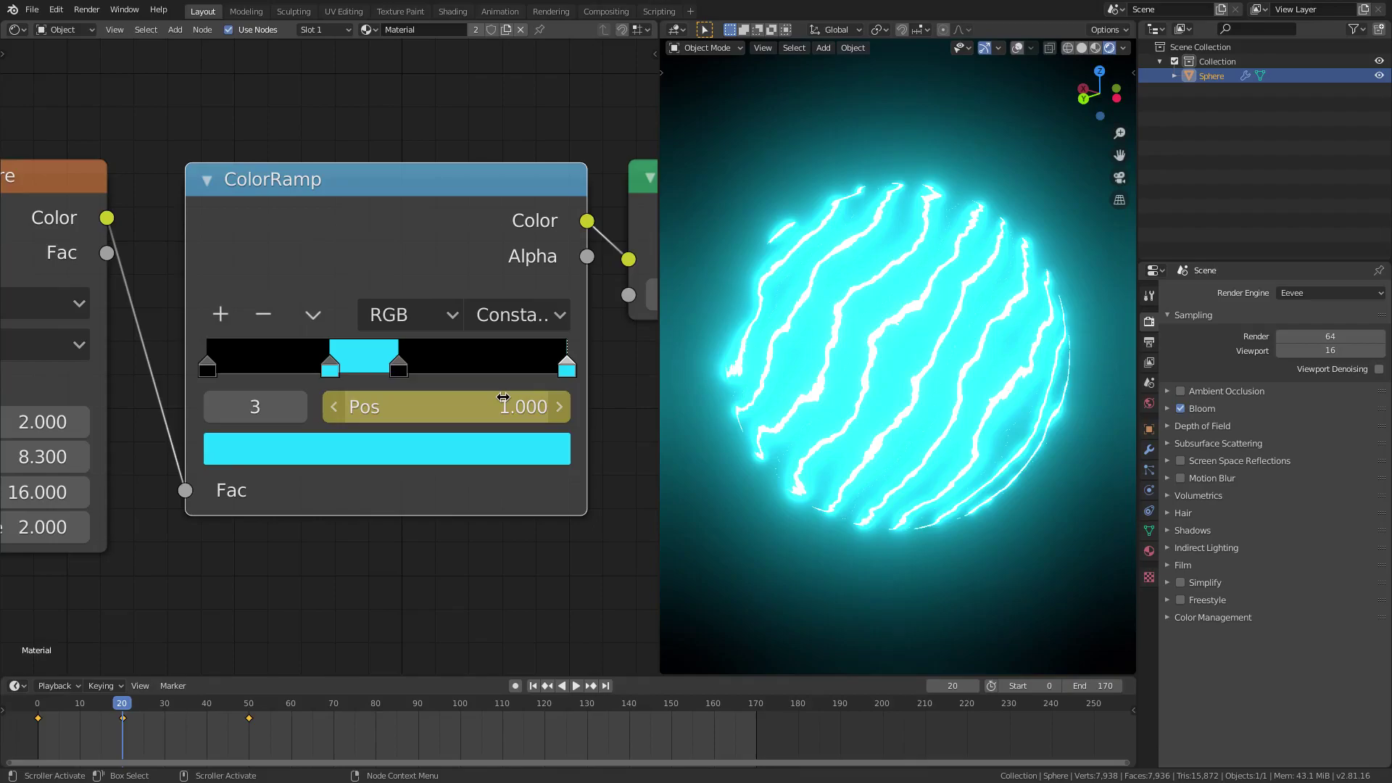
# - Set the last cyan stop's position to 0.535 on frame 80 and keyframe it
pyautogui.press('space')
pyautogui.click(416, 705)
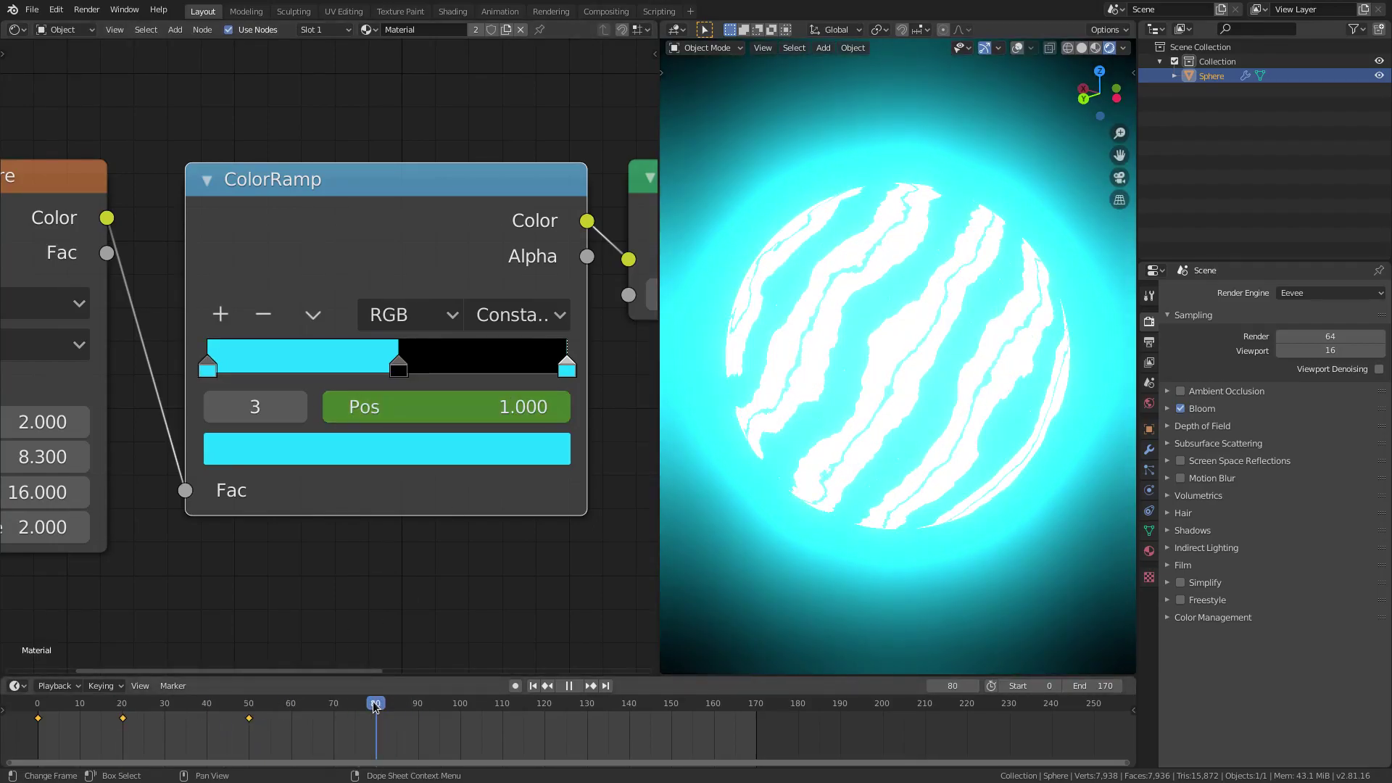
pyautogui.moveTo(450, 406); pyautogui.dragTo(313, 407)
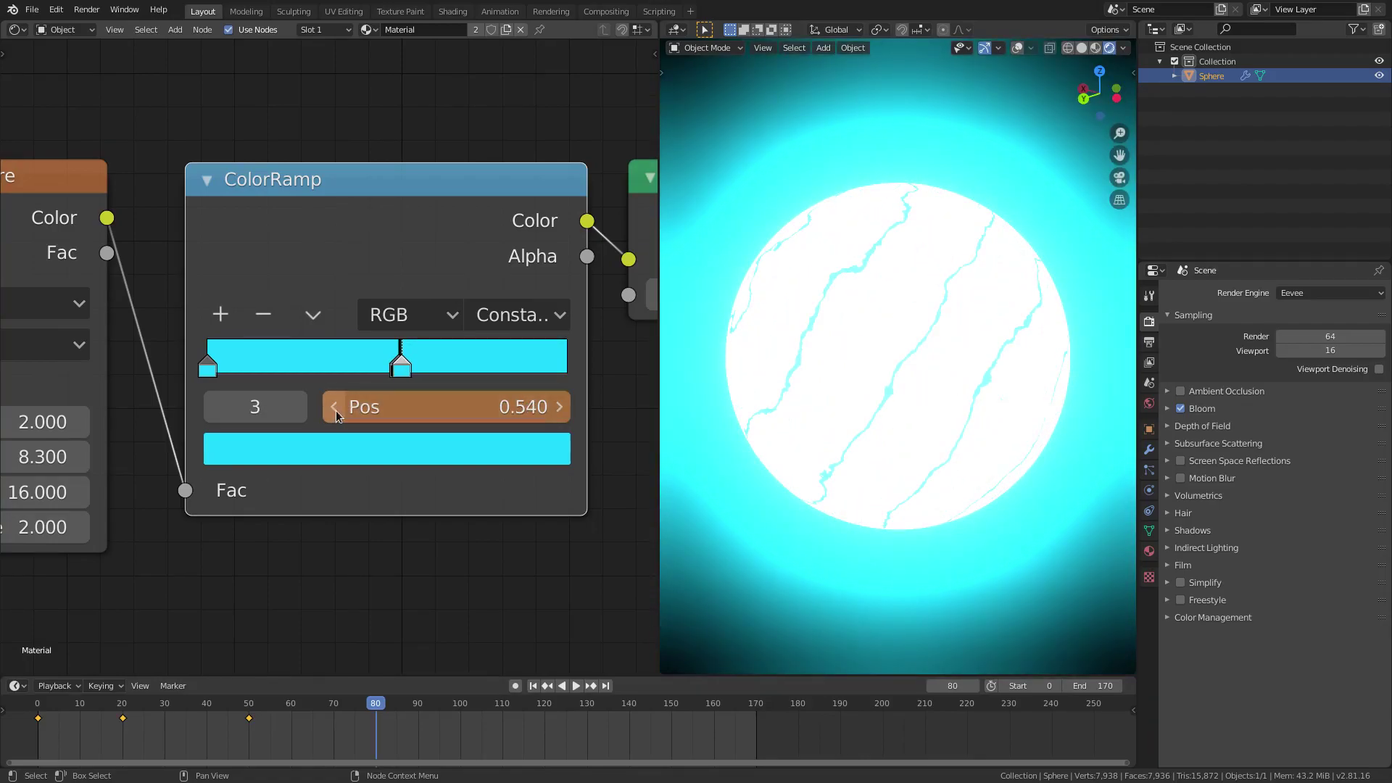
pyautogui.click(332, 407)
pyautogui.click(408, 373)
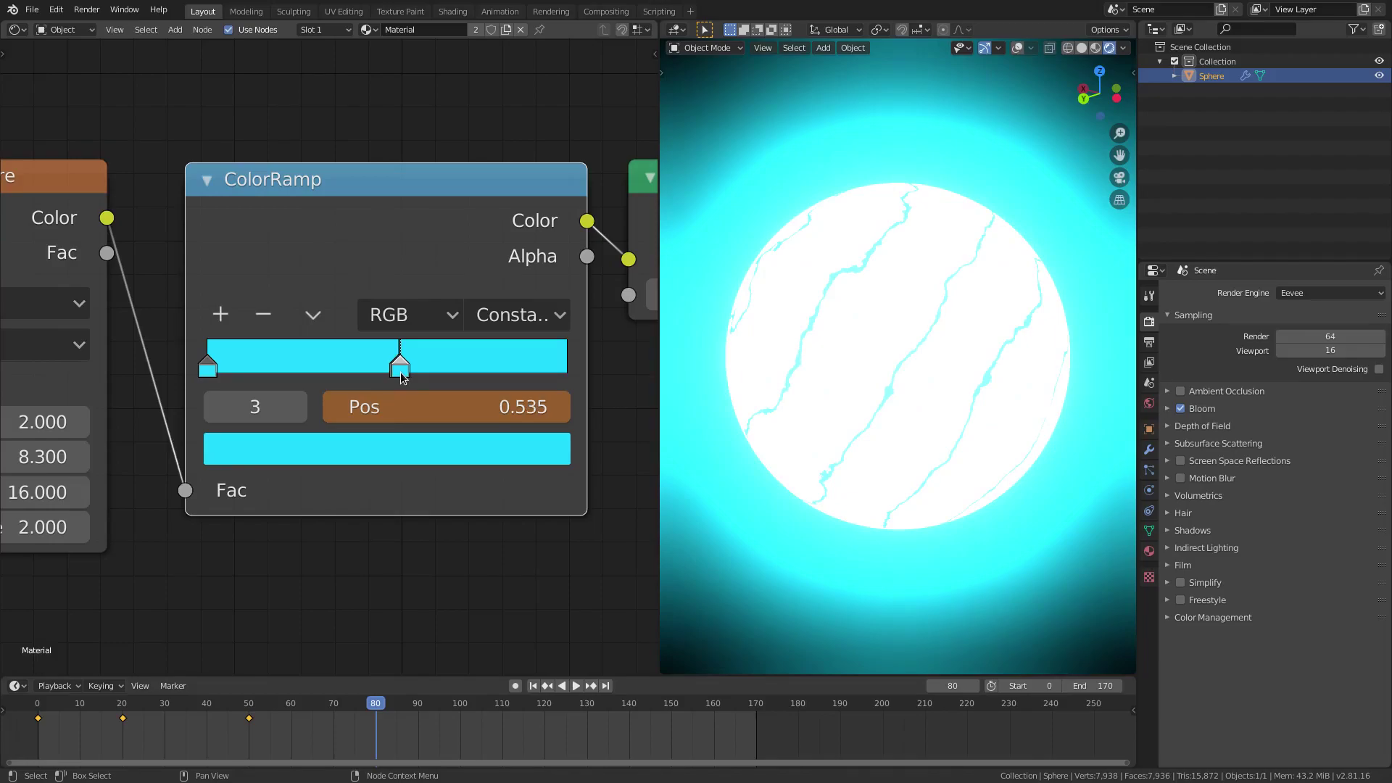
pyautogui.click(400, 372)
pyautogui.click(401, 373)
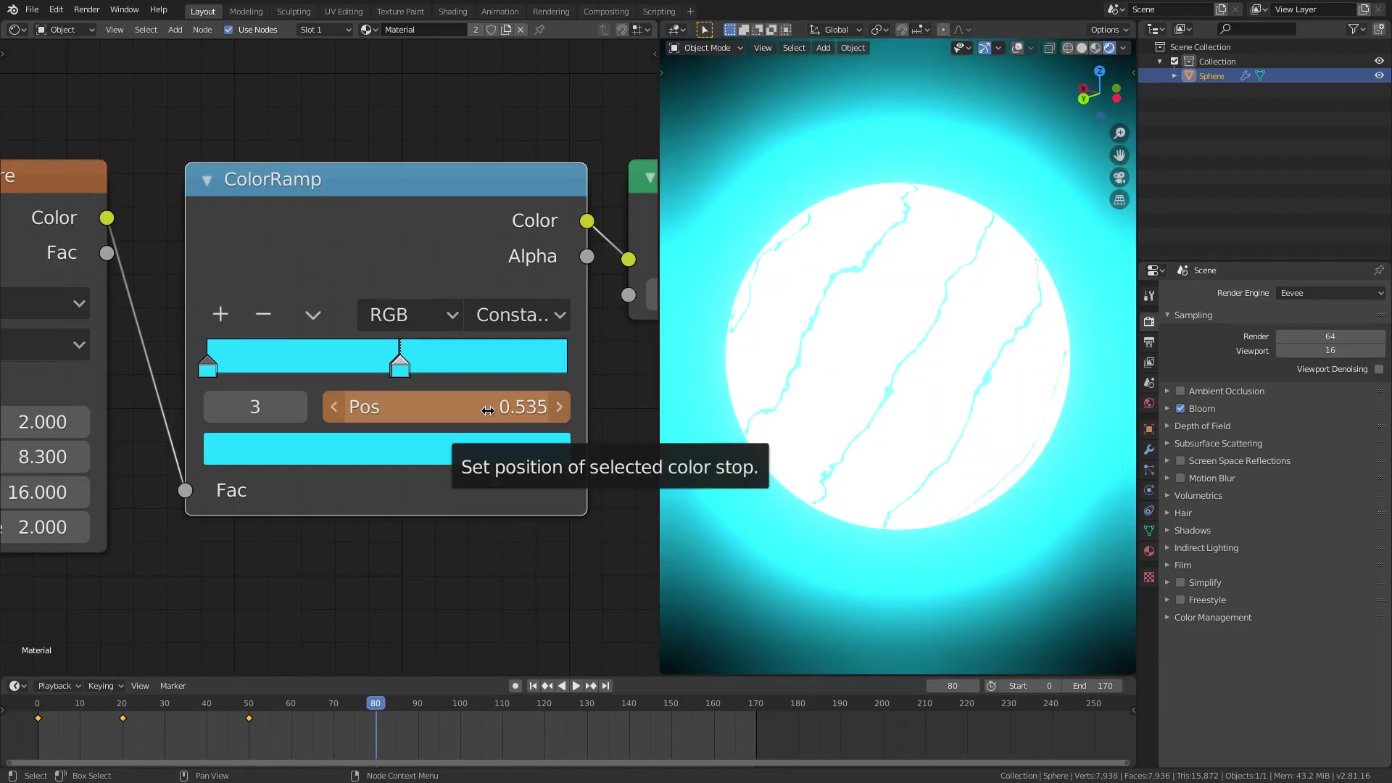
pyautogui.press('i')
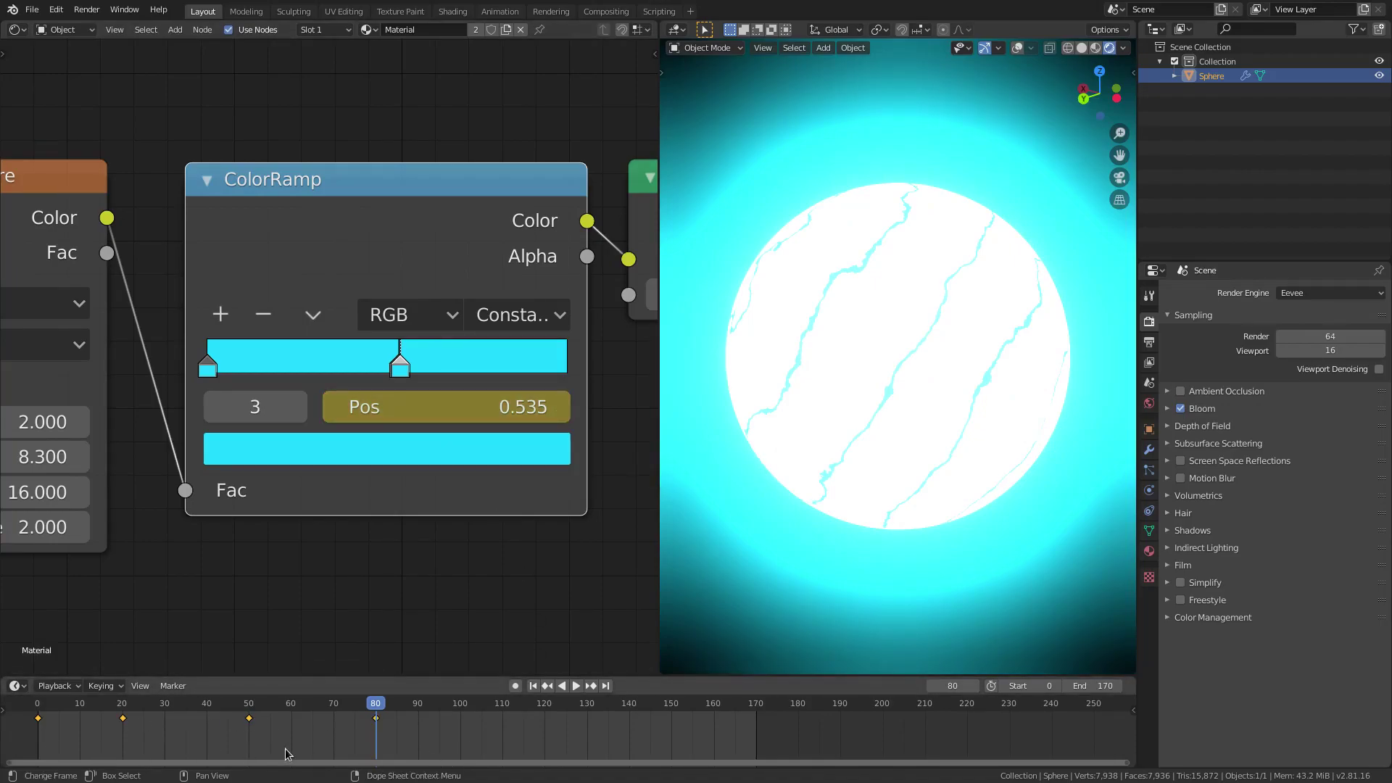
# - Play the animation from frame 0 to check the lower ColorRamp's stop movement
pyautogui.click(532, 685)
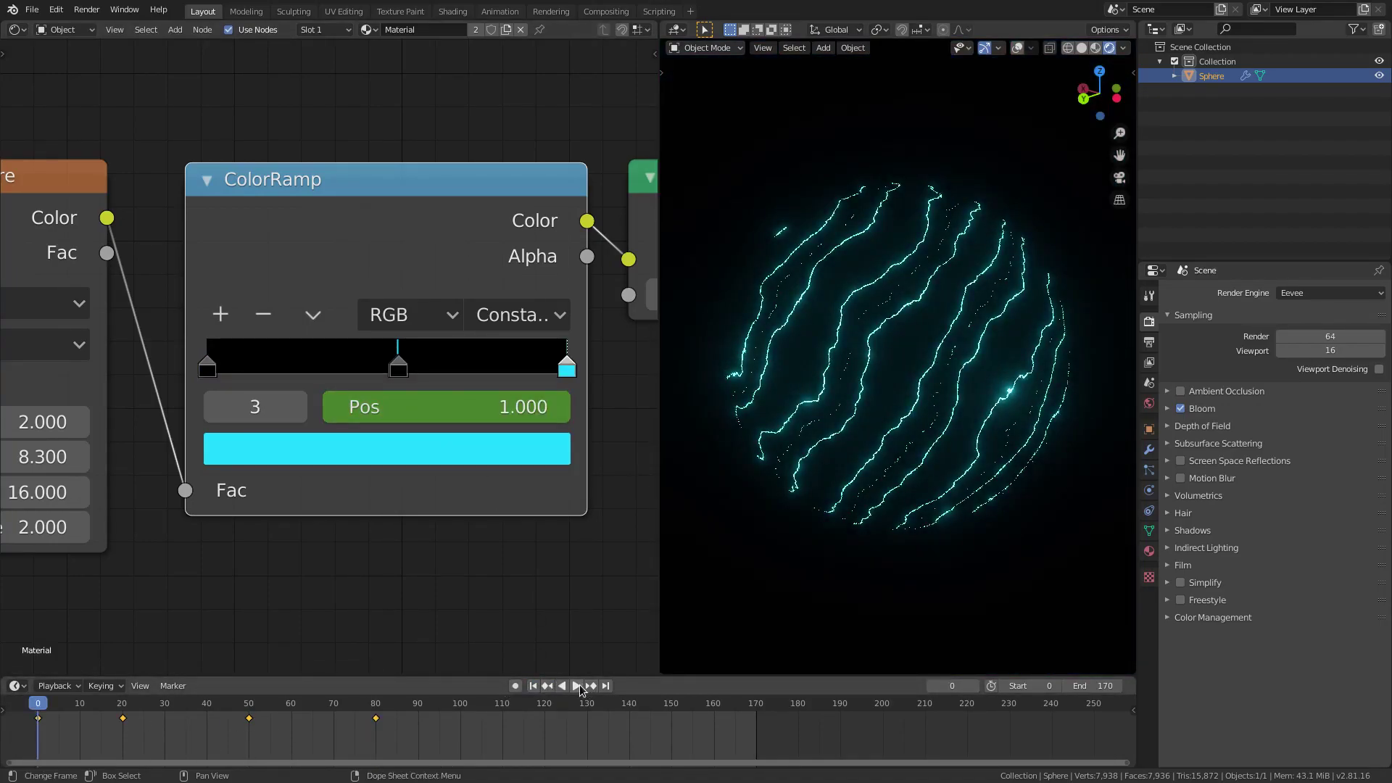
pyautogui.click(579, 687)
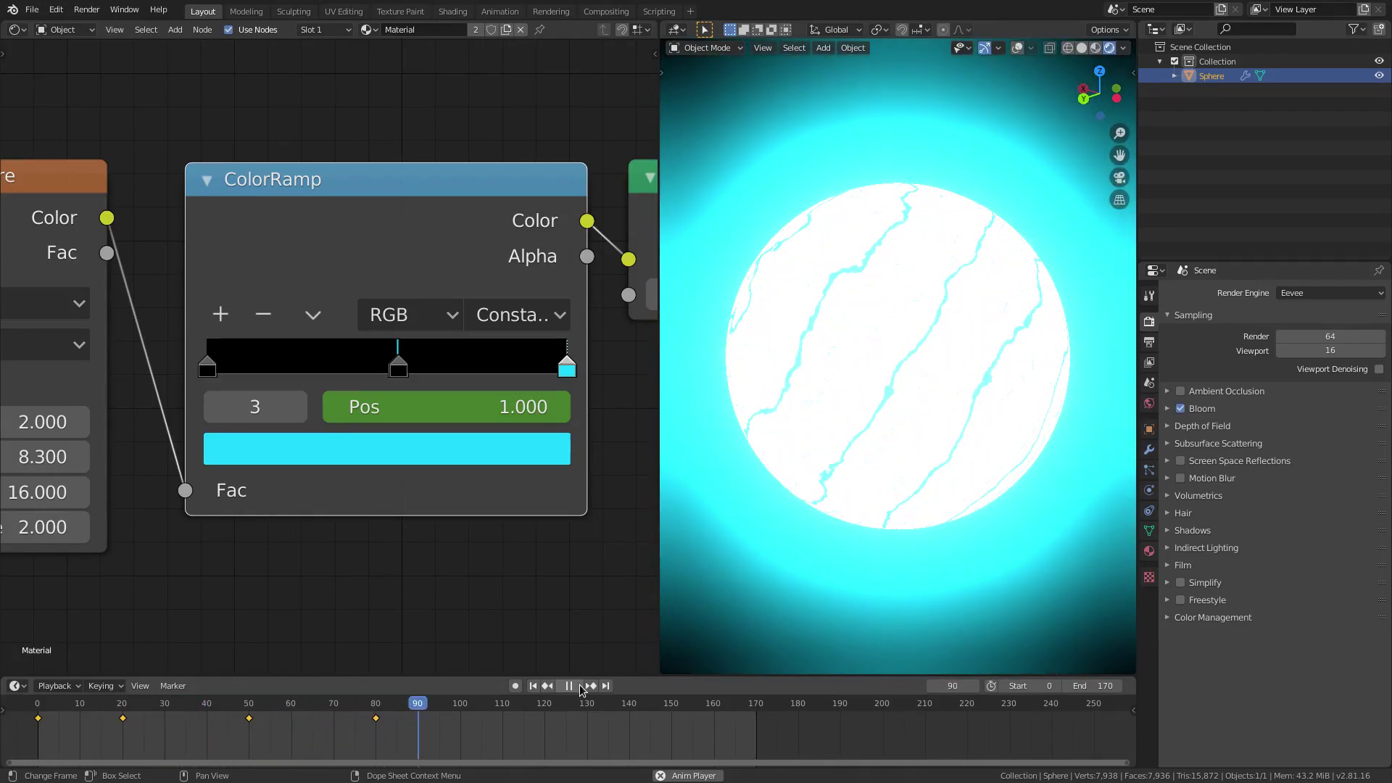
pyautogui.click(580, 687)
pyautogui.click(532, 685)
# - Keyframe the lower Emission node's Strength at 100 on frame 30 and at 0 on frame 0
pyautogui.scroll(-3, 470, 502)
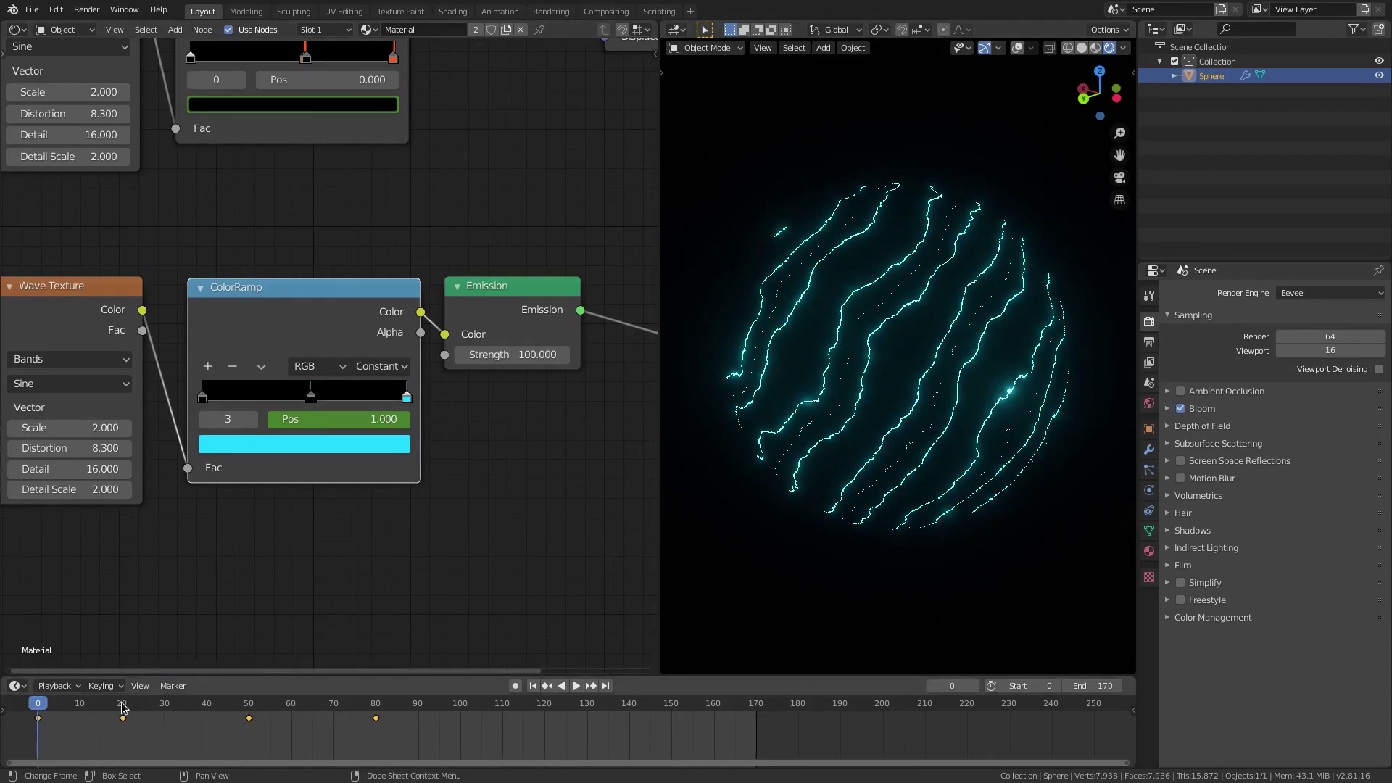
pyautogui.click(166, 707)
pyautogui.scroll(-2, 426, 459)
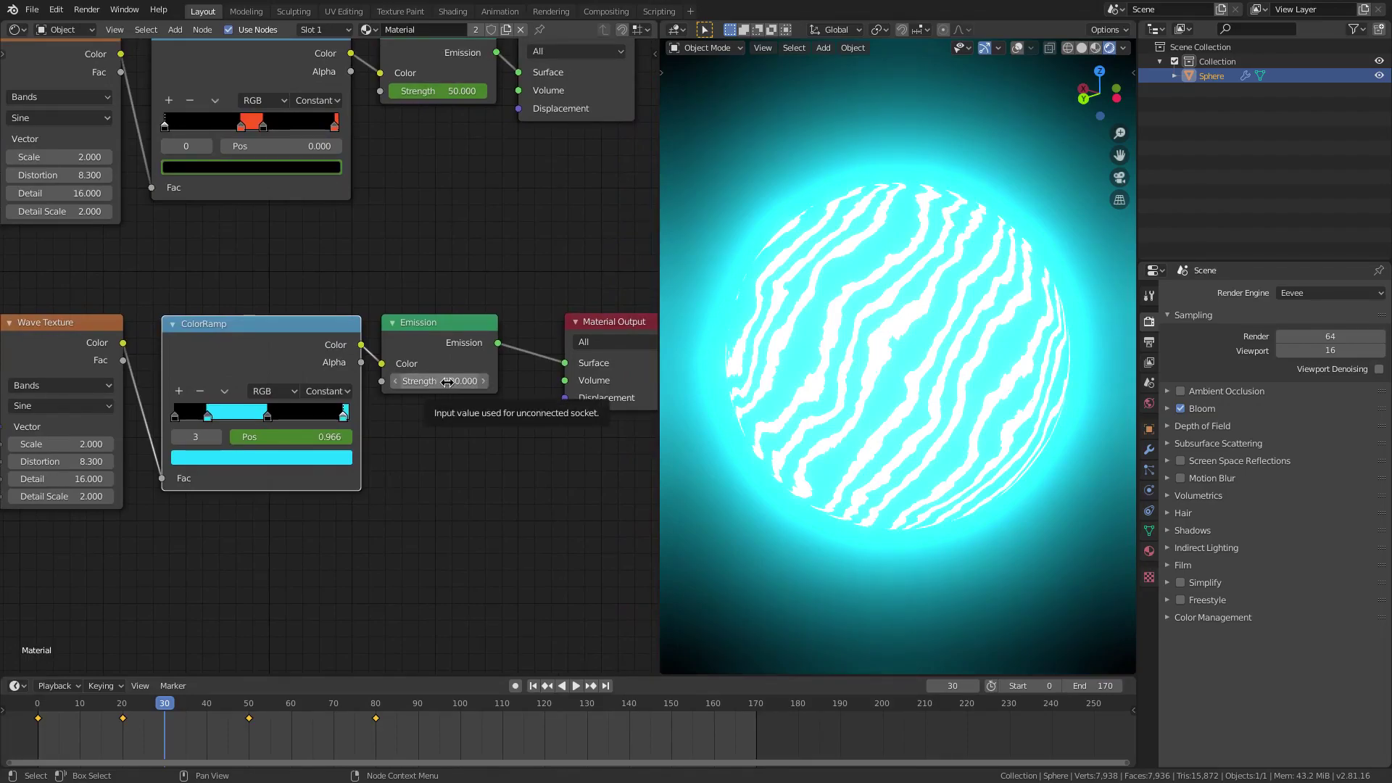
pyautogui.press('i')
pyautogui.click(533, 686)
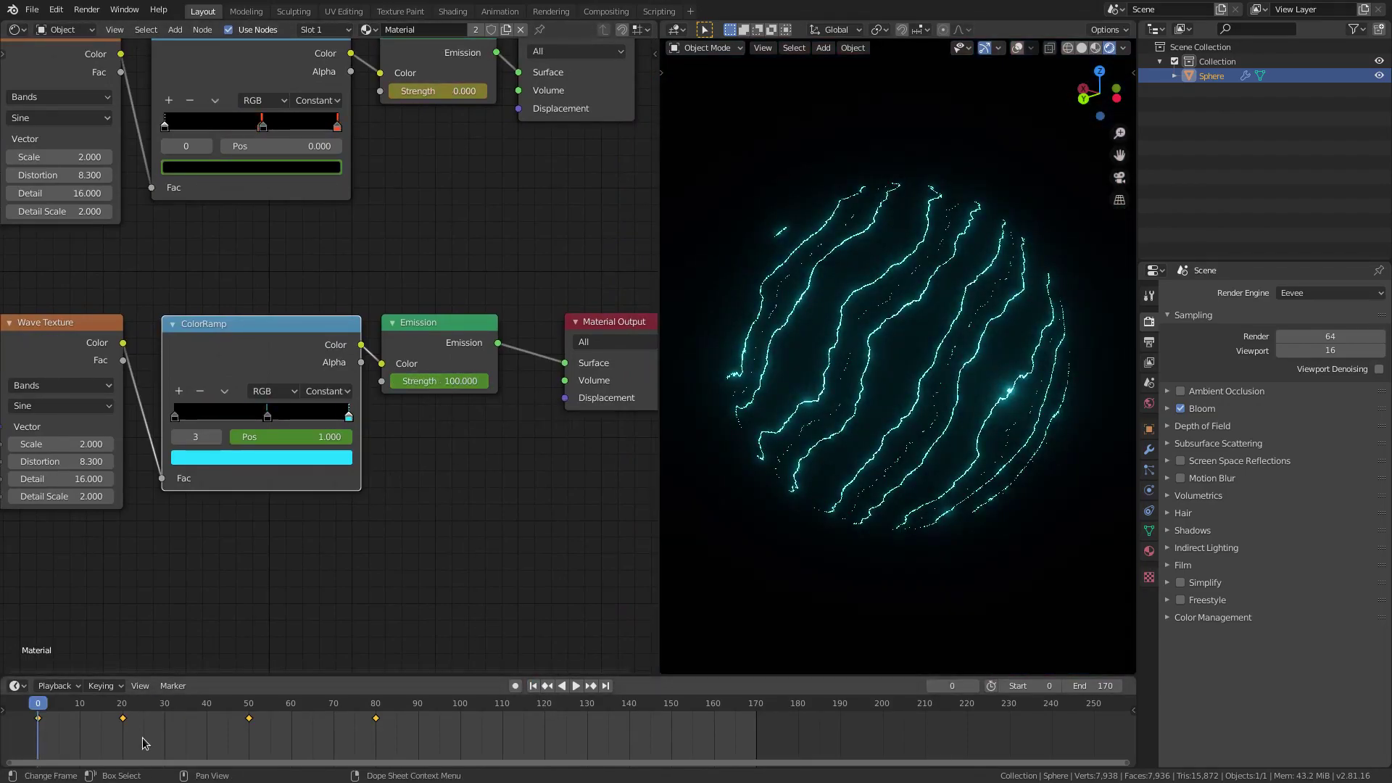
pyautogui.click(457, 379)
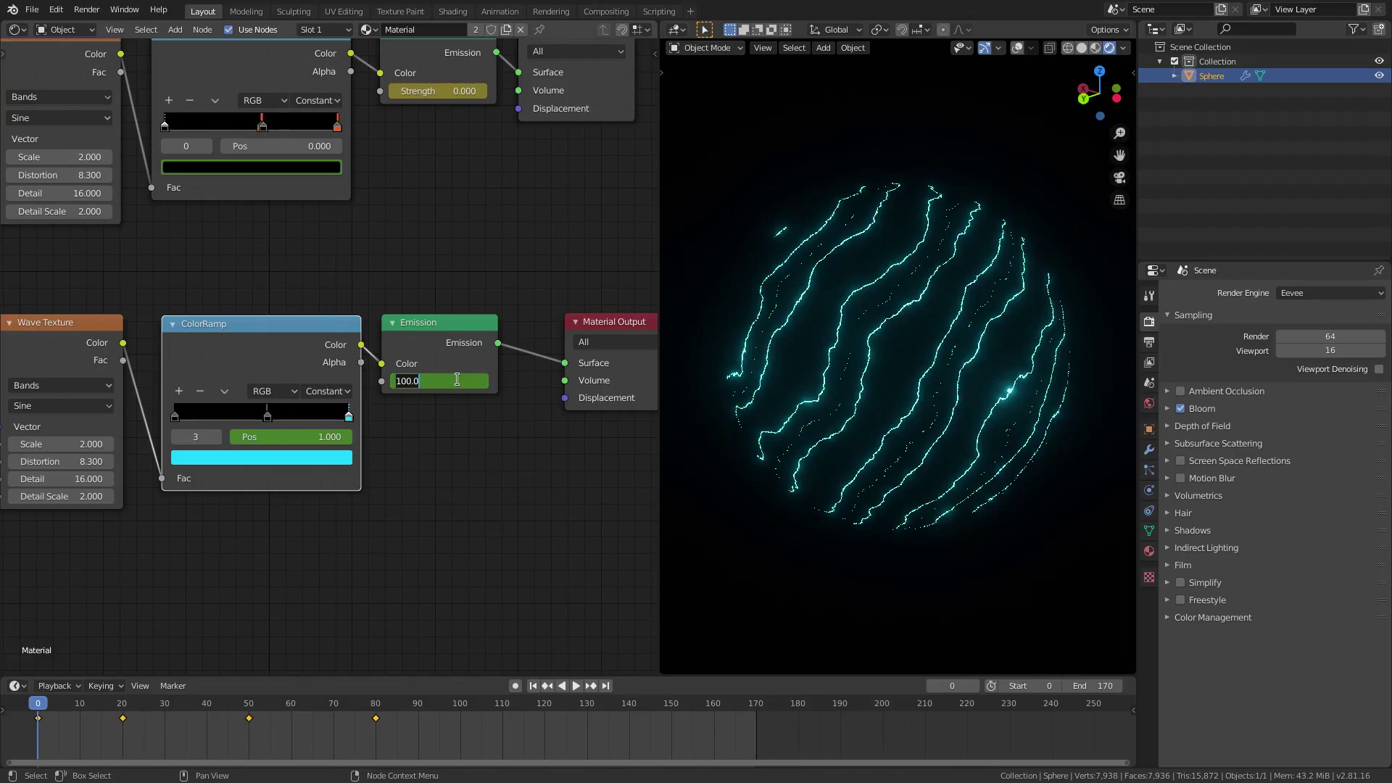
pyautogui.press('Return')
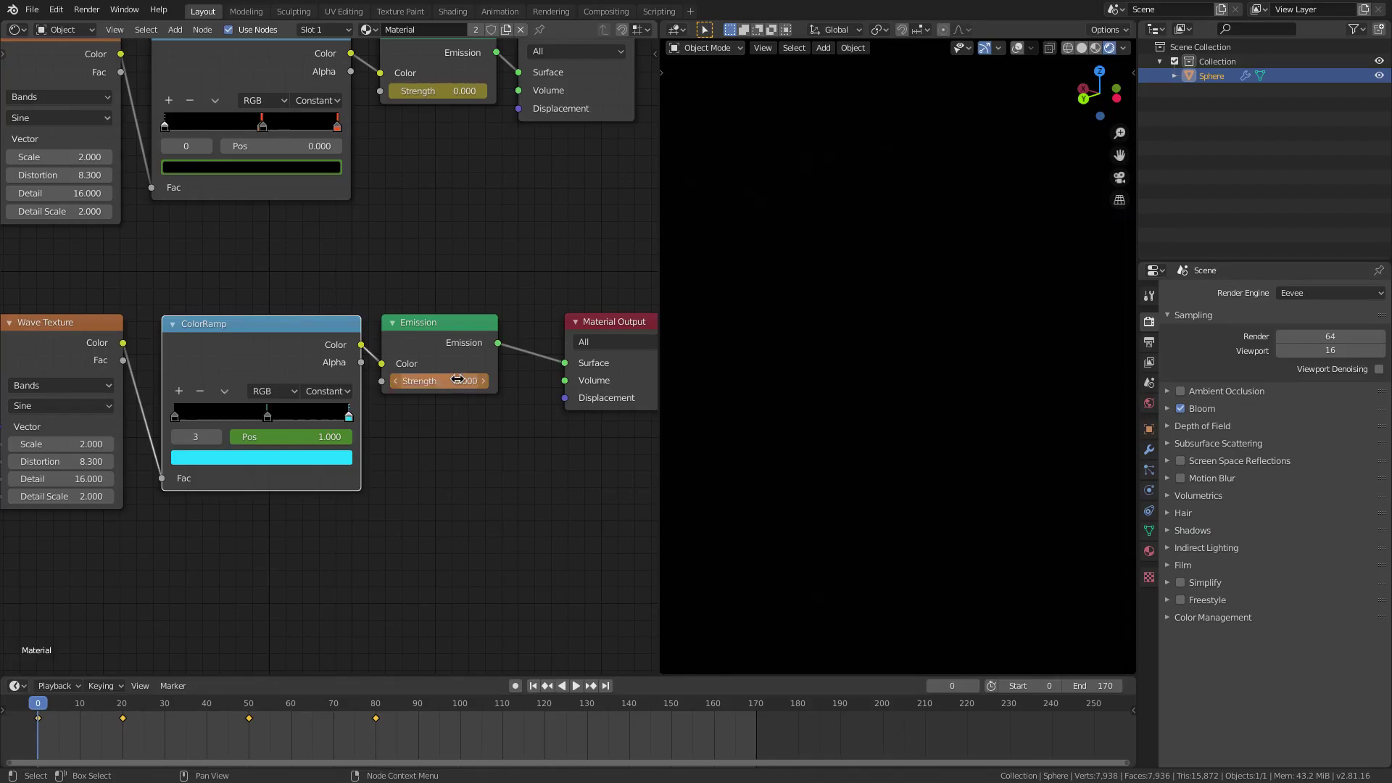
pyautogui.press('i')
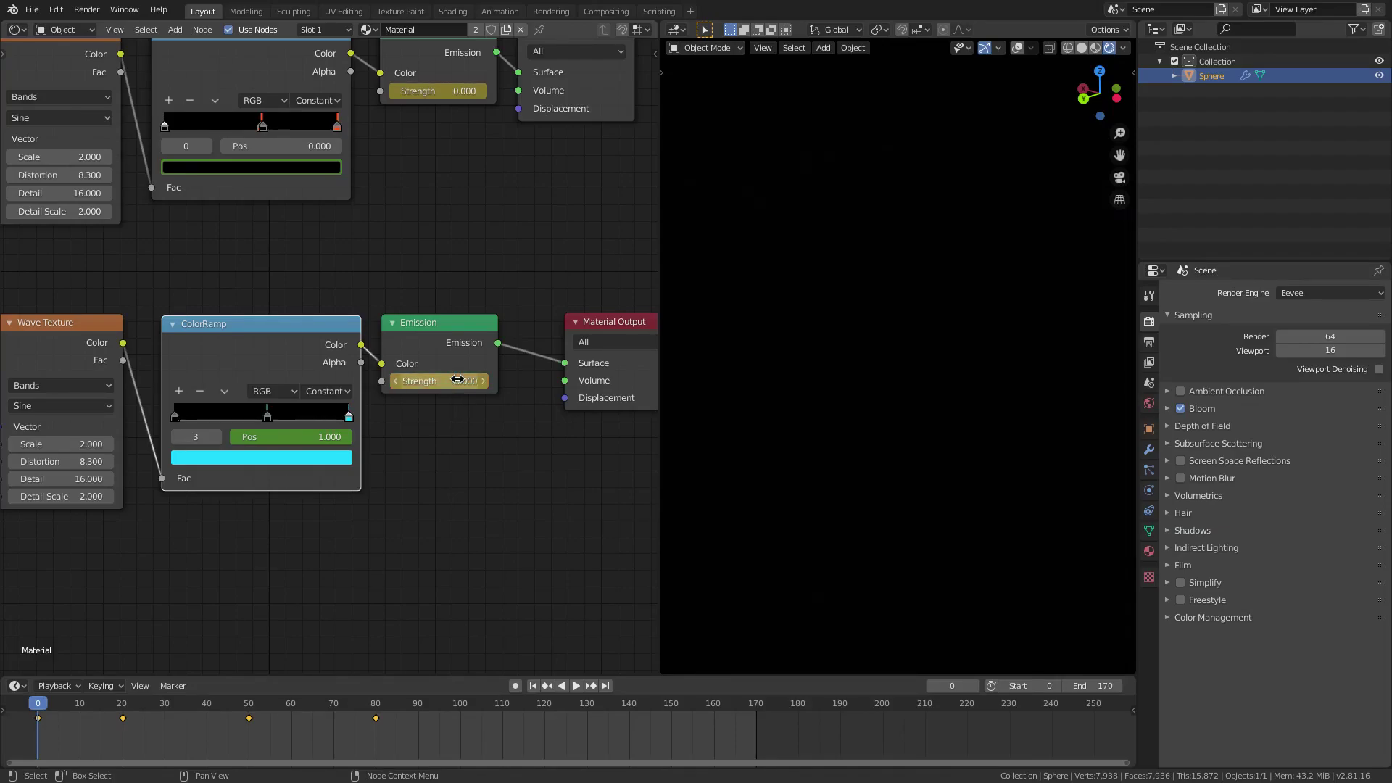
# - Play the animation from the start twice to review the Emission strength fade-in
pyautogui.click(576, 685)
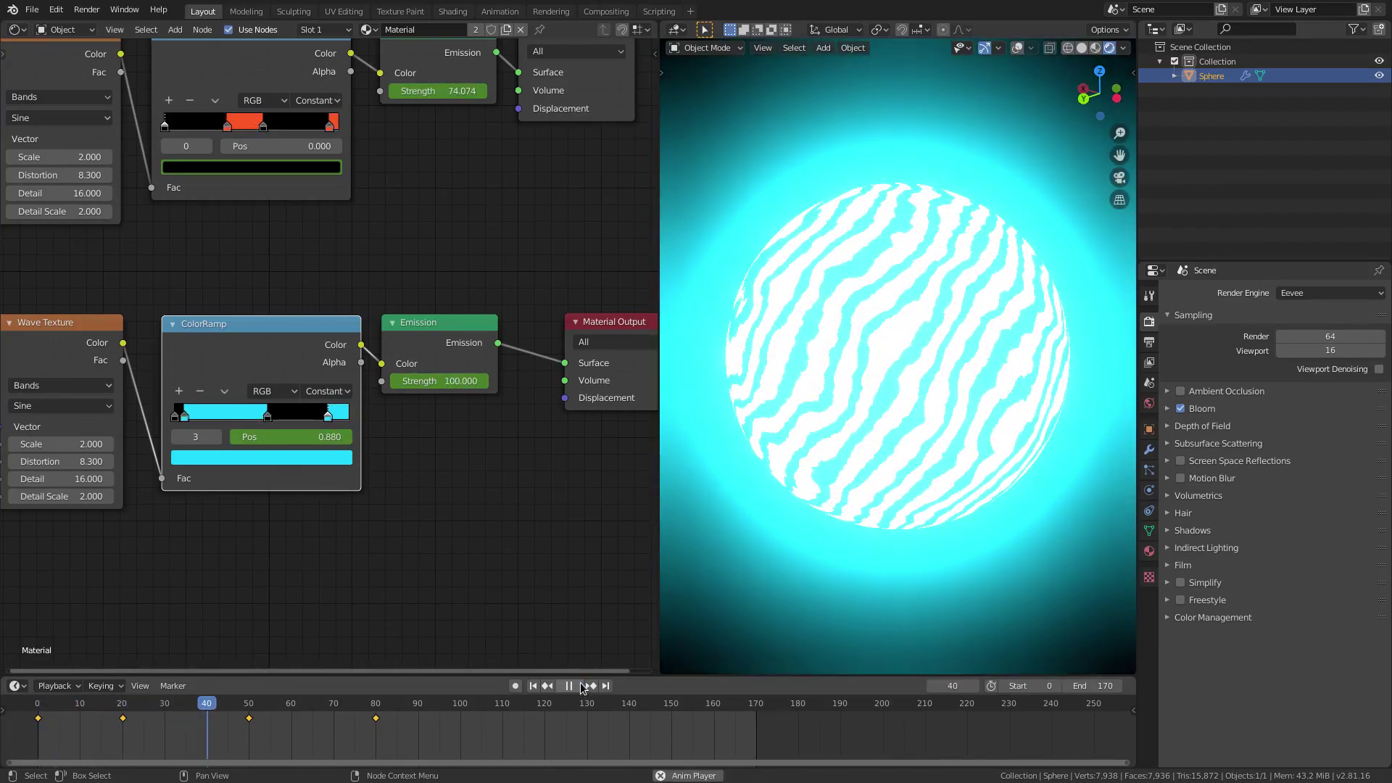
pyautogui.click(576, 686)
pyautogui.click(533, 686)
pyautogui.click(580, 686)
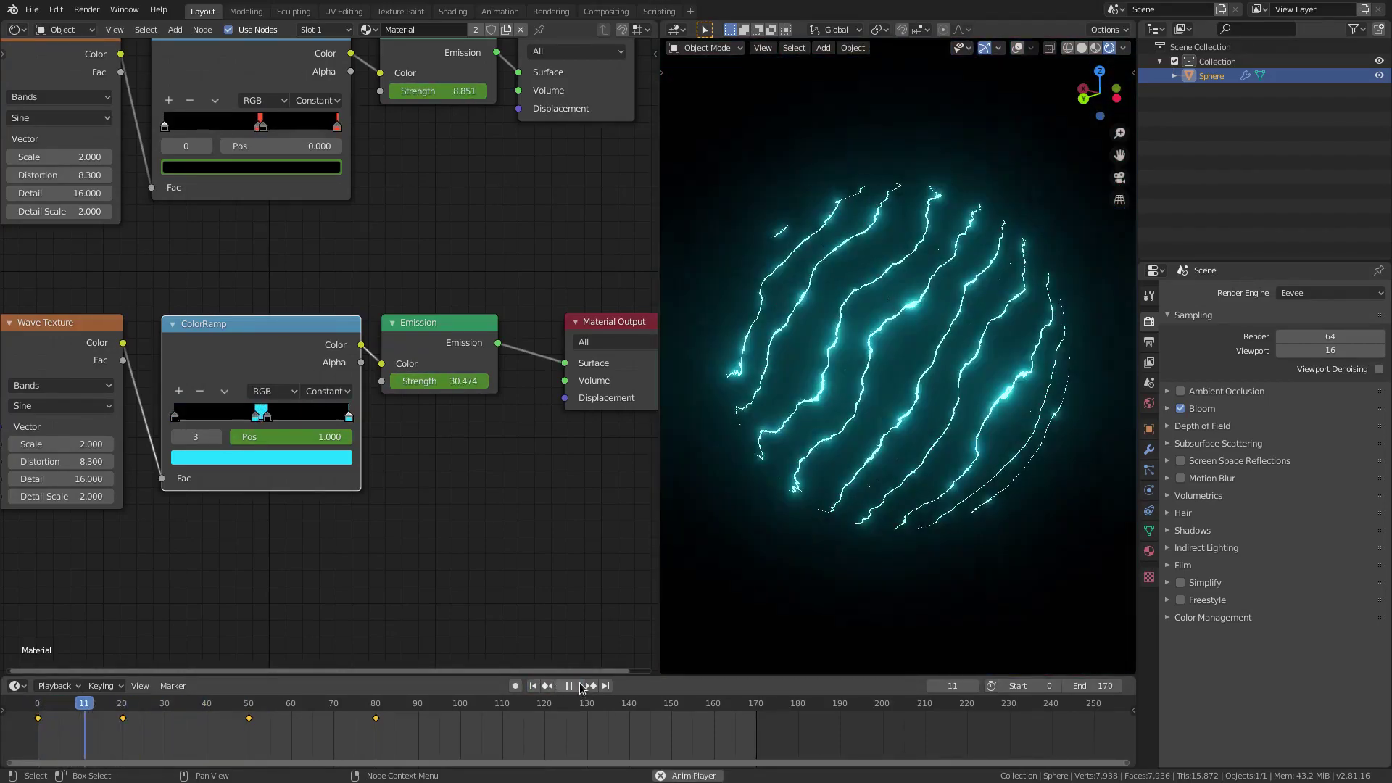
pyautogui.click(580, 688)
# - Lower the last cyan stop's position to 0.995 on frame 20 and replace its keyframe there
pyautogui.scroll(2, 330, 356)
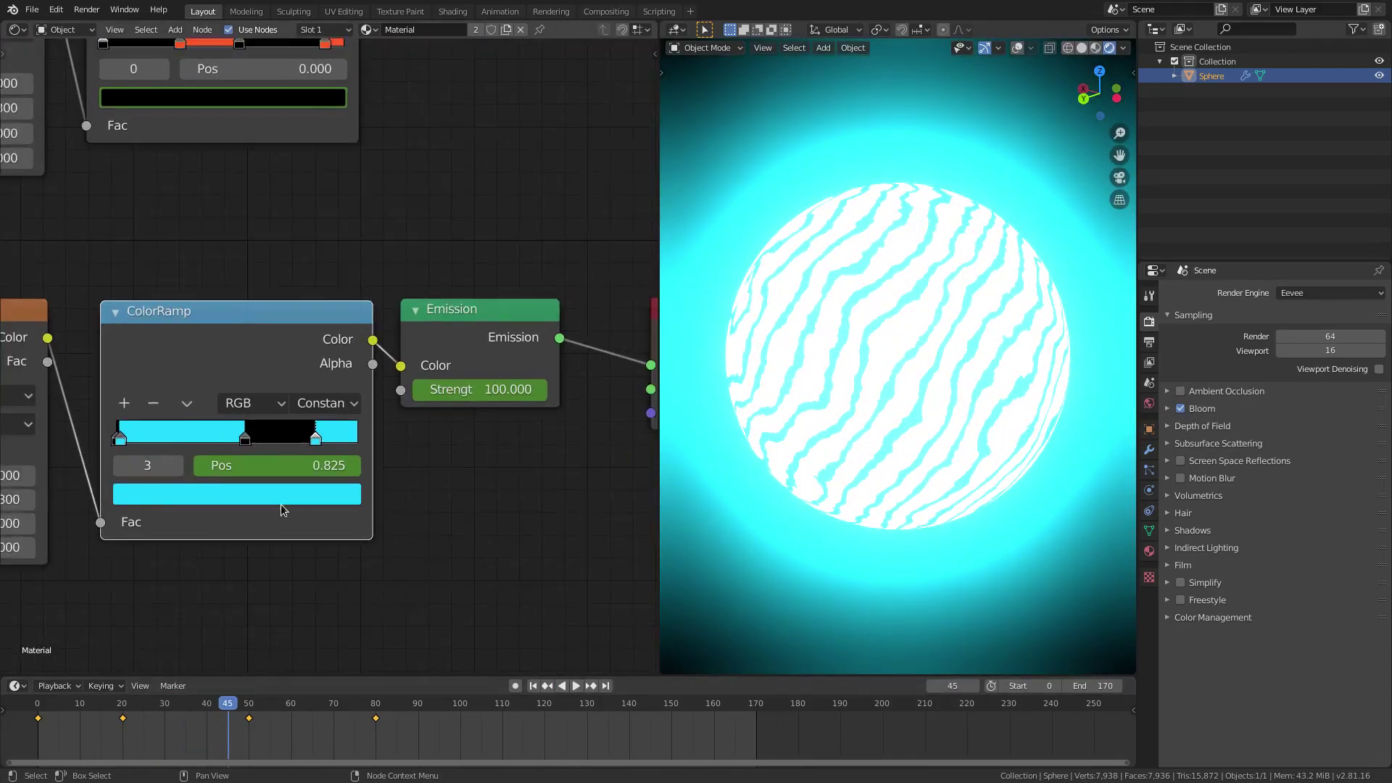
pyautogui.scroll(1, 280, 505)
pyautogui.moveTo(164, 707)
pyautogui.mouseDown()
pyautogui.moveTo(88, 698)
pyautogui.moveTo(138, 697)
pyautogui.mouseUp()
pyautogui.press('space')
pyautogui.scroll(8, 878, 308)
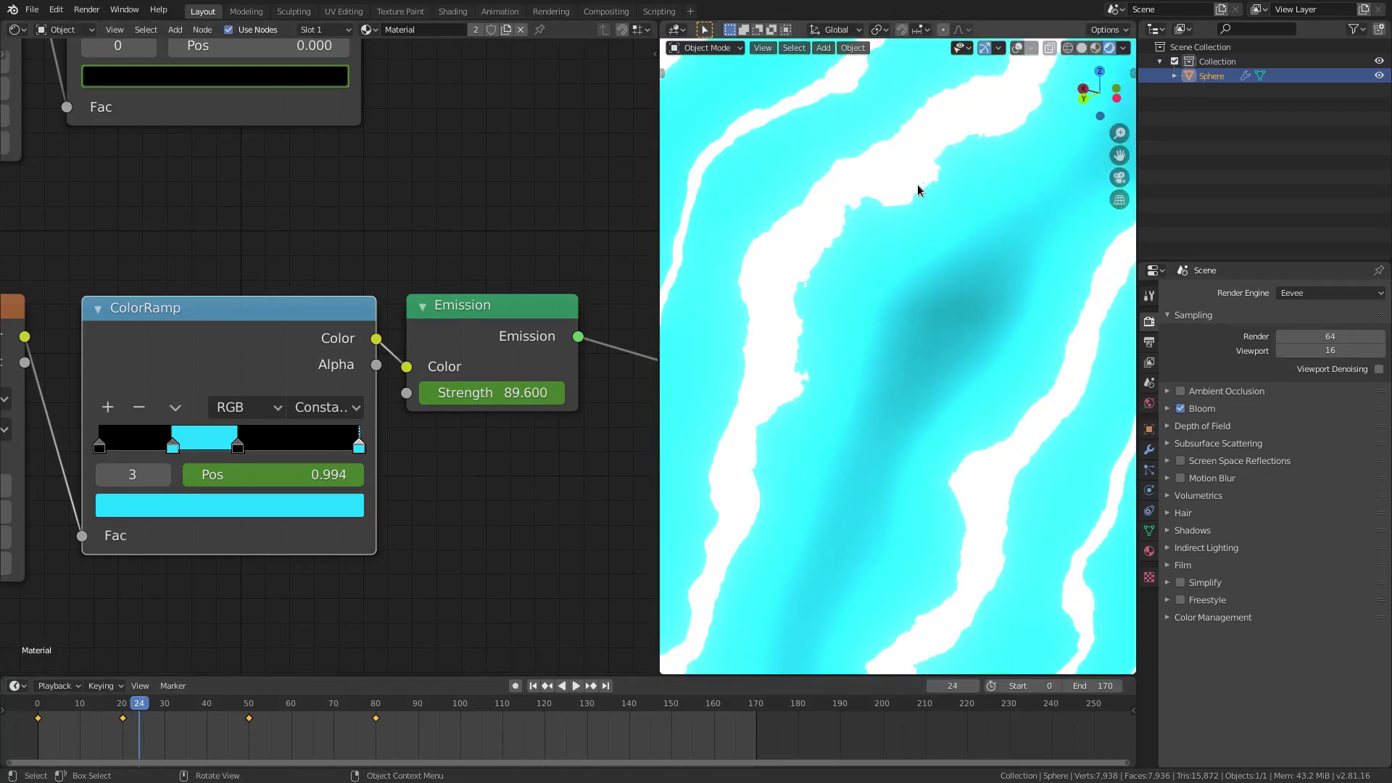
pyautogui.scroll(-7, 918, 190)
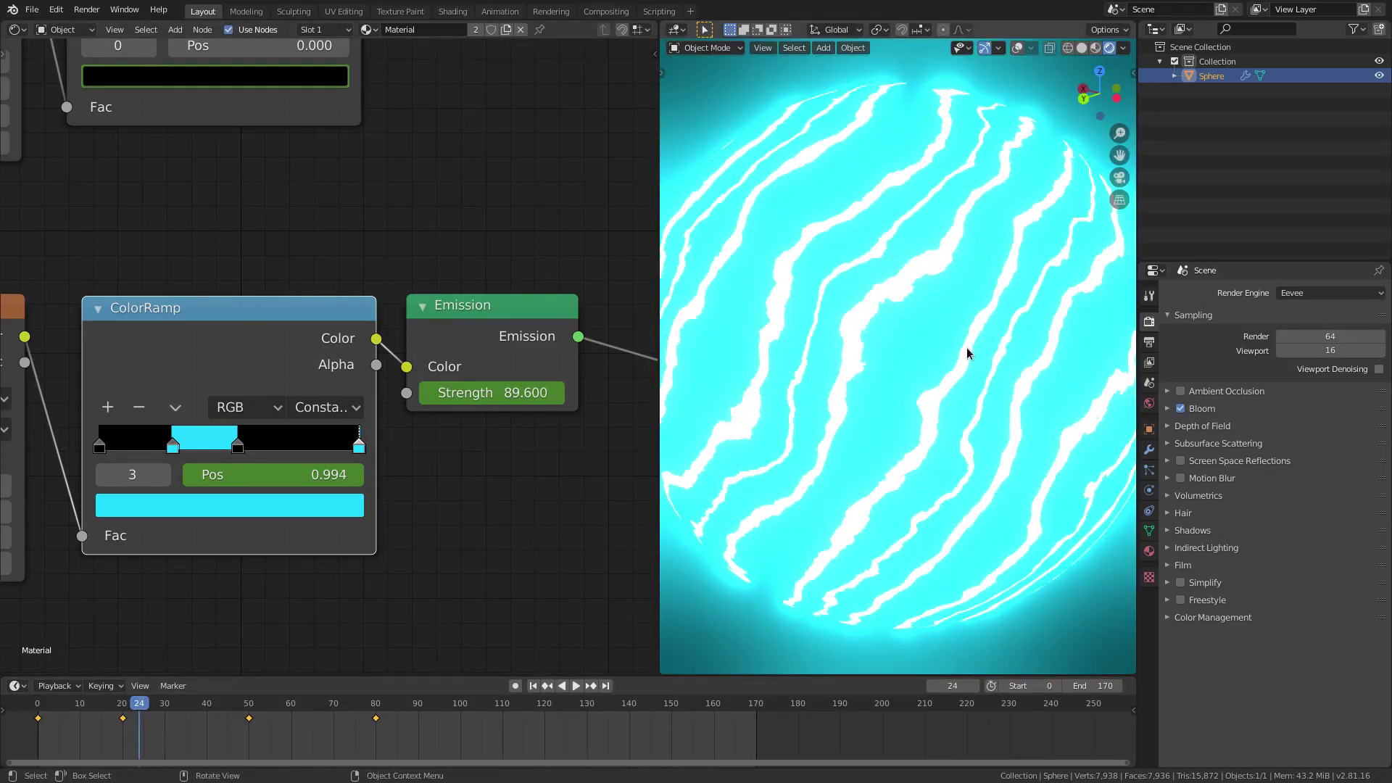
pyautogui.press('Left')
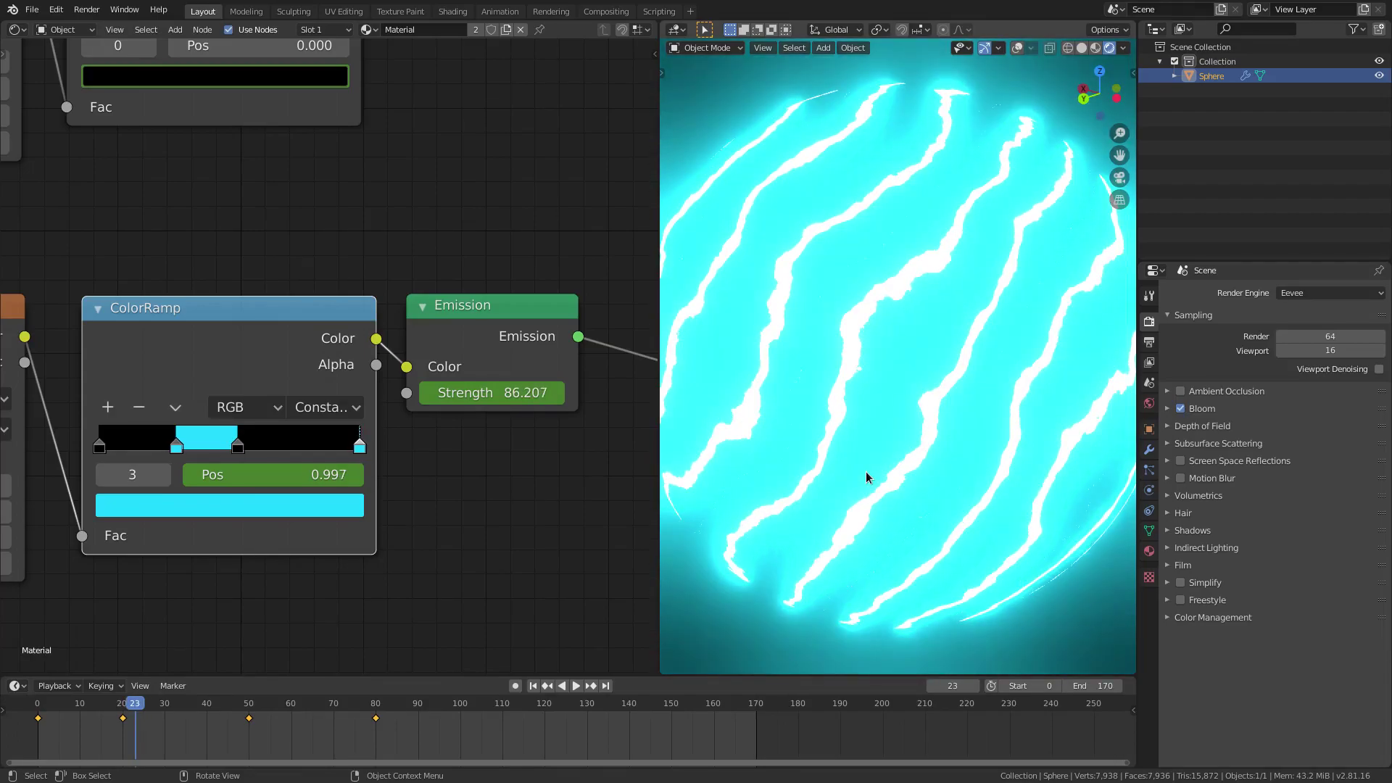
pyautogui.press('Left')
pyautogui.press('Left')
pyautogui.press('Left')
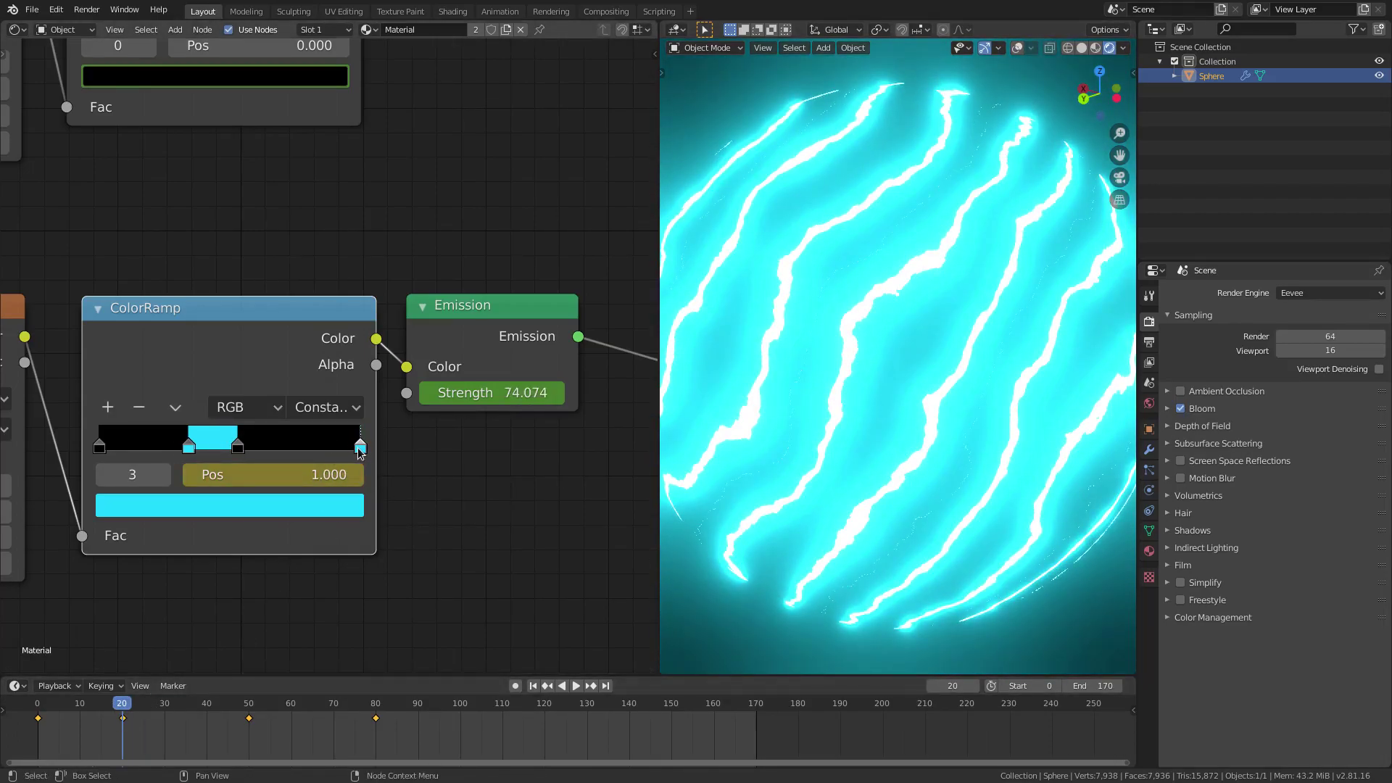
pyautogui.moveTo(361, 451); pyautogui.dragTo(359, 451)
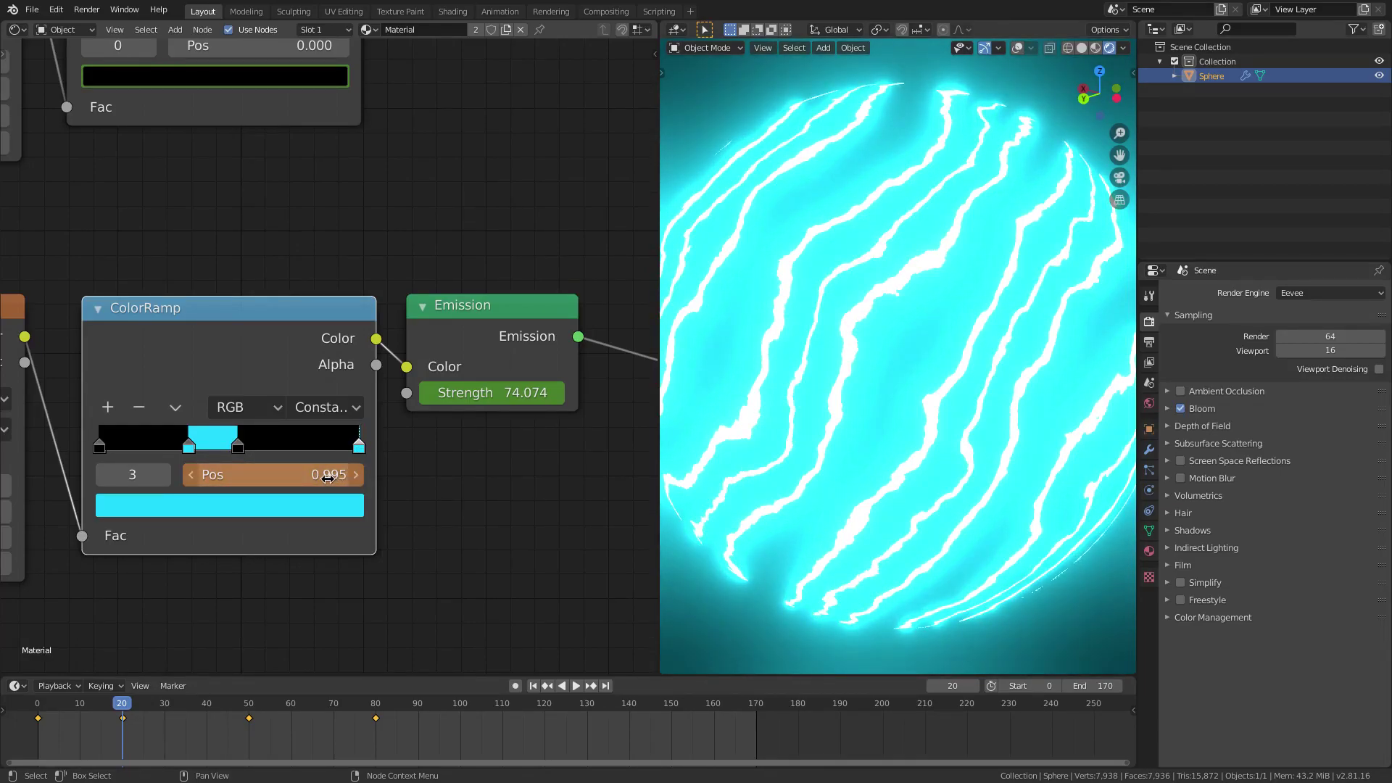
pyautogui.press('i')
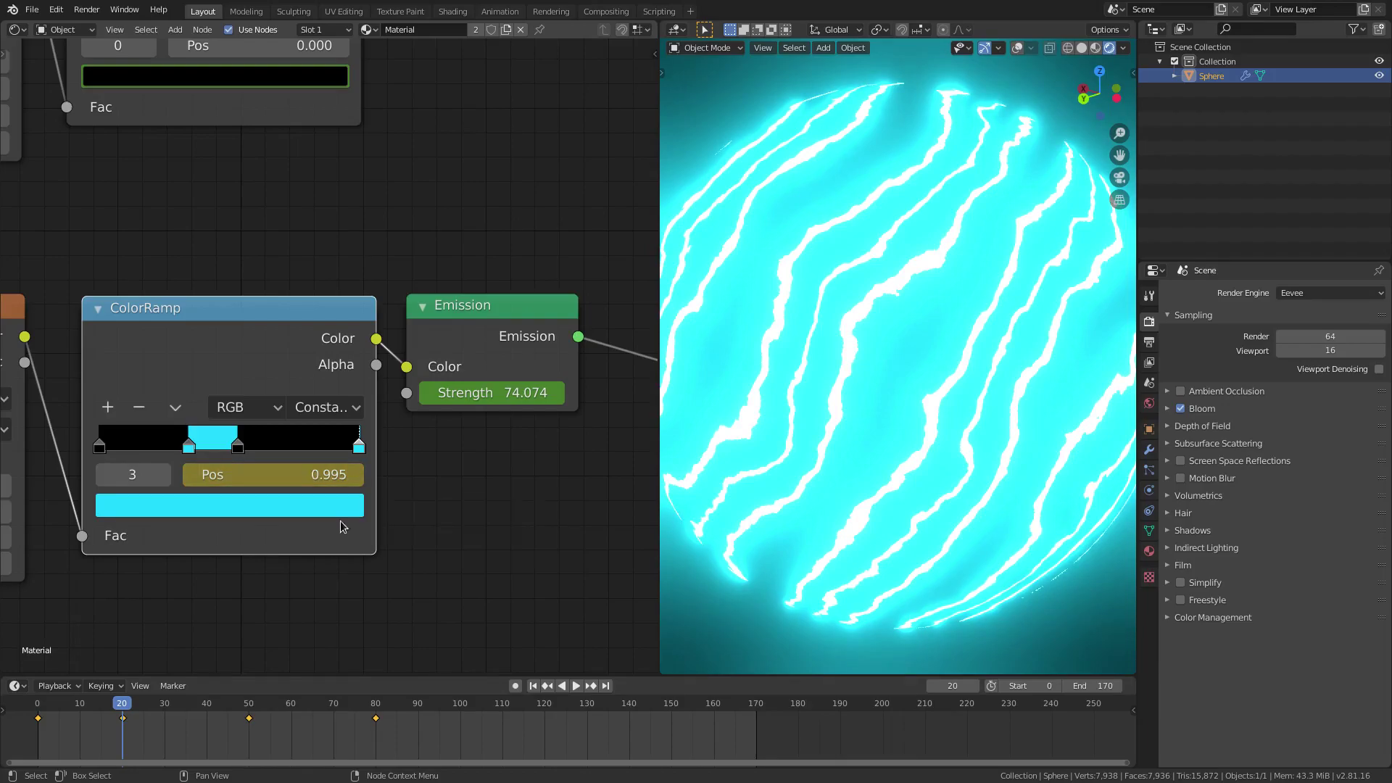
# - Replay the animation from frame 0 with the whole sphere in view to check the stripe timing
pyautogui.click(533, 685)
pyautogui.click(575, 685)
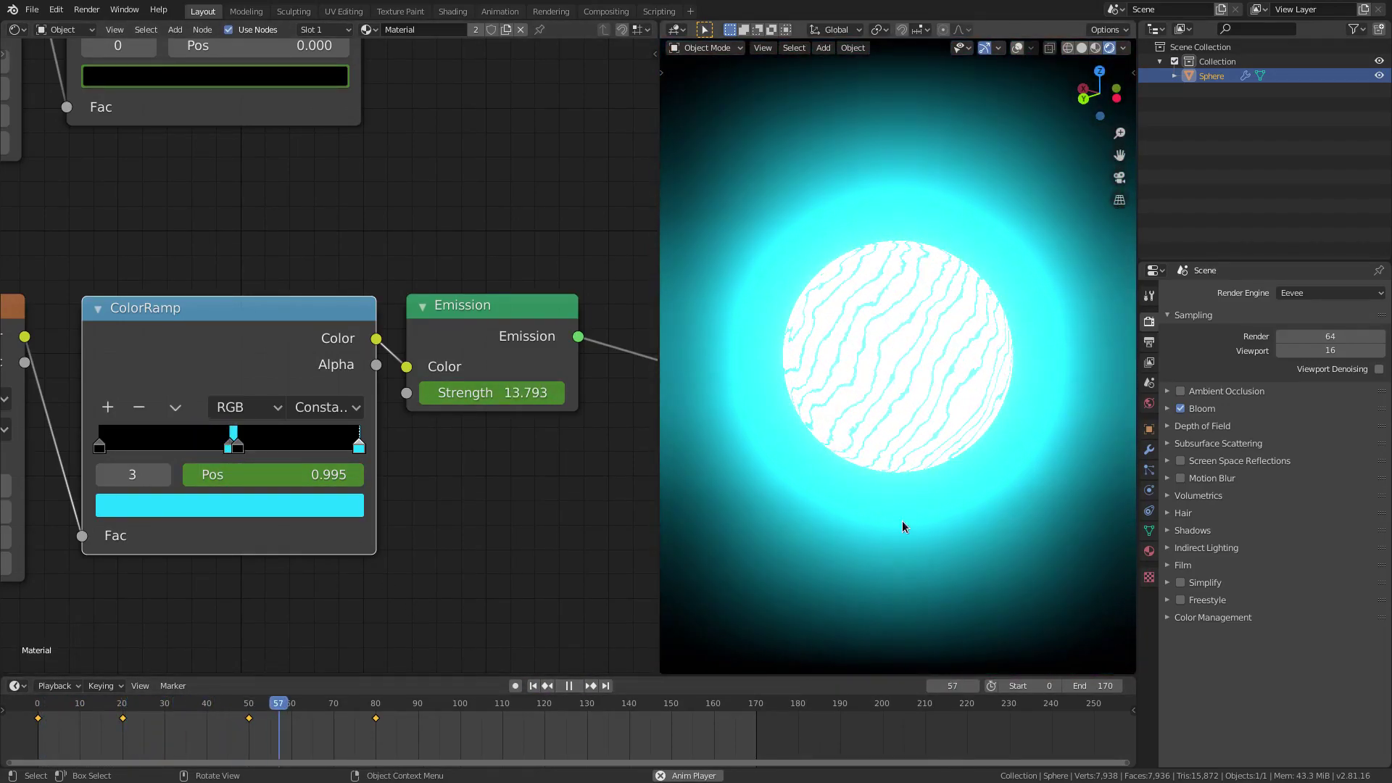
pyautogui.scroll(-2, 893, 471)
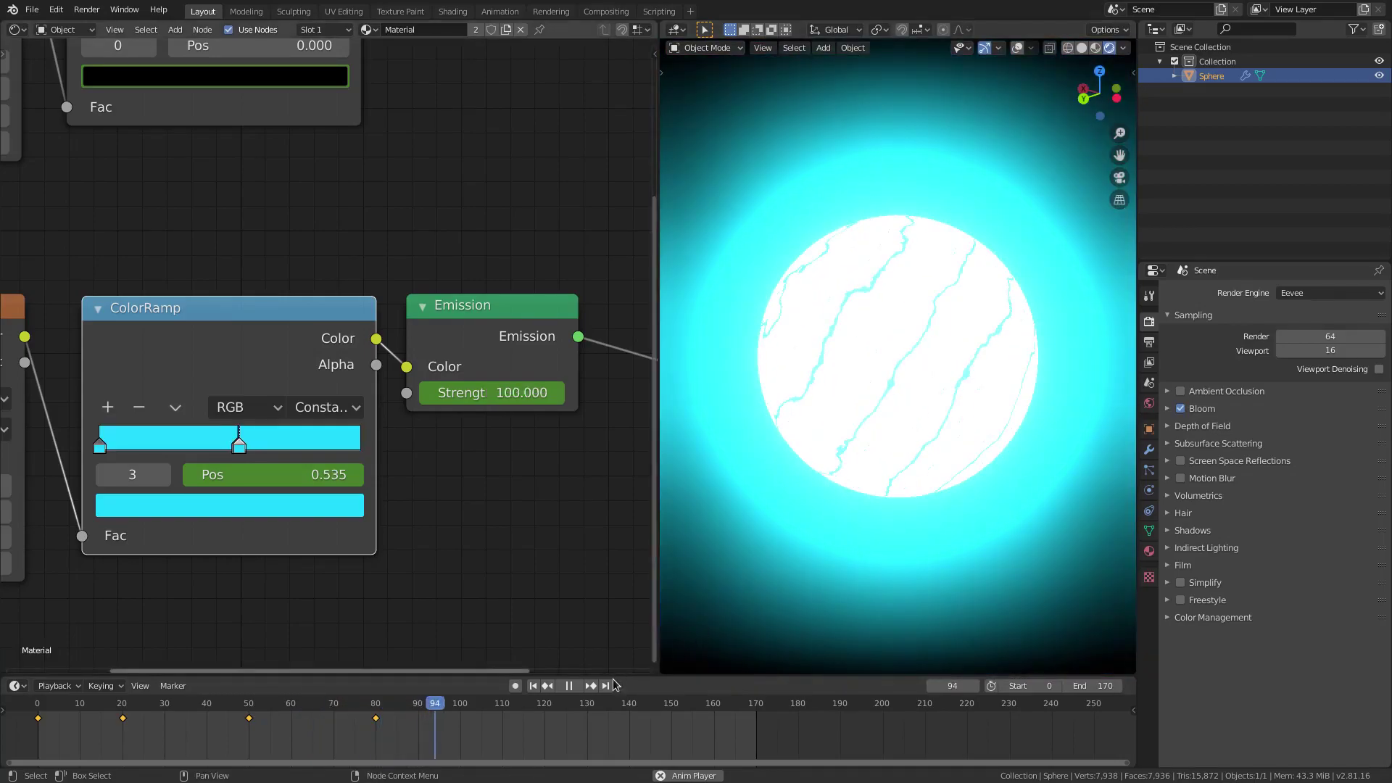
pyautogui.click(571, 686)
# - Try recoloring the lower ColorRamp's last stop to magenta
pyautogui.keyDown('ctrl'); pyautogui.moveTo(435, 458); pyautogui.dragTo(470, 541, button='middle'); pyautogui.keyUp('ctrl')
pyautogui.scroll(-1, 442, 490)
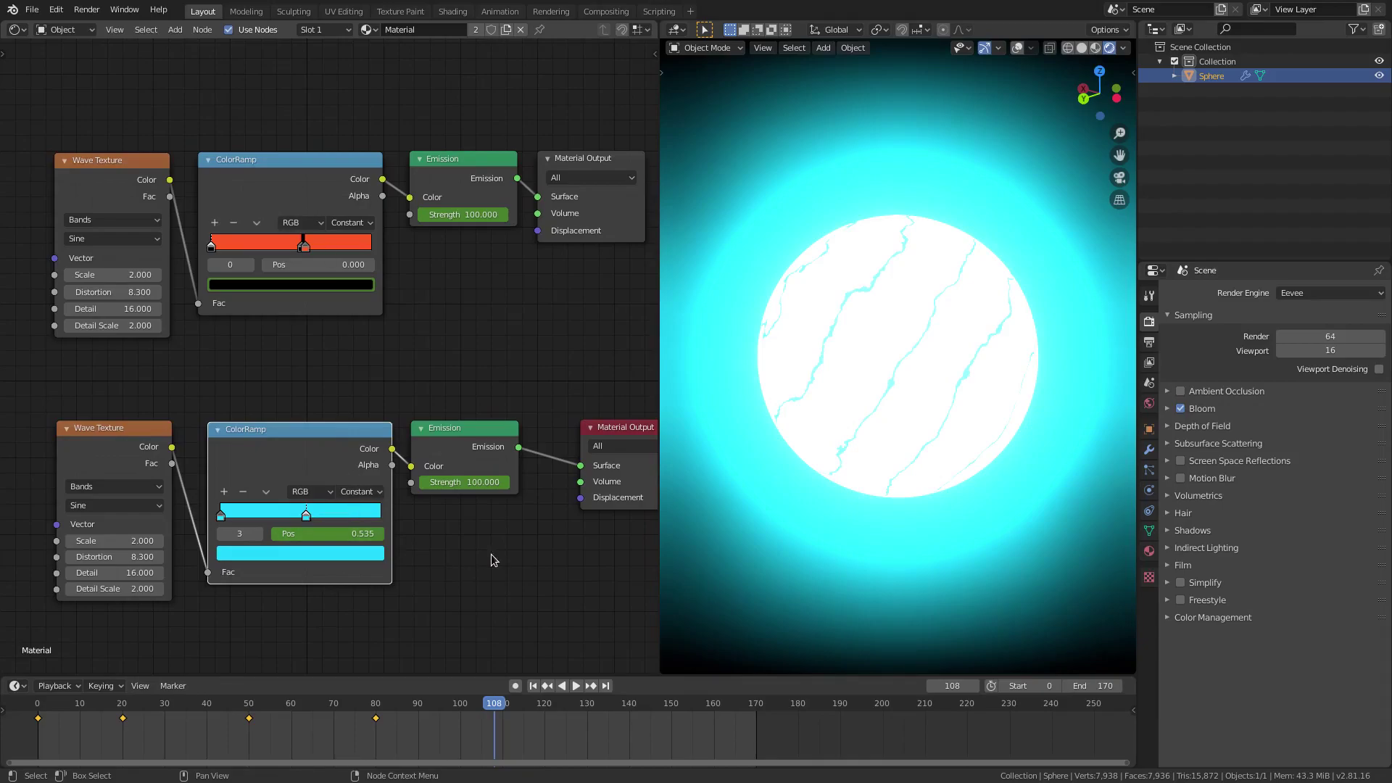
pyautogui.click(348, 554)
pyautogui.moveTo(290, 338)
pyautogui.mouseDown()
pyautogui.moveTo(337, 388)
pyautogui.moveTo(305, 440)
pyautogui.mouseUp()
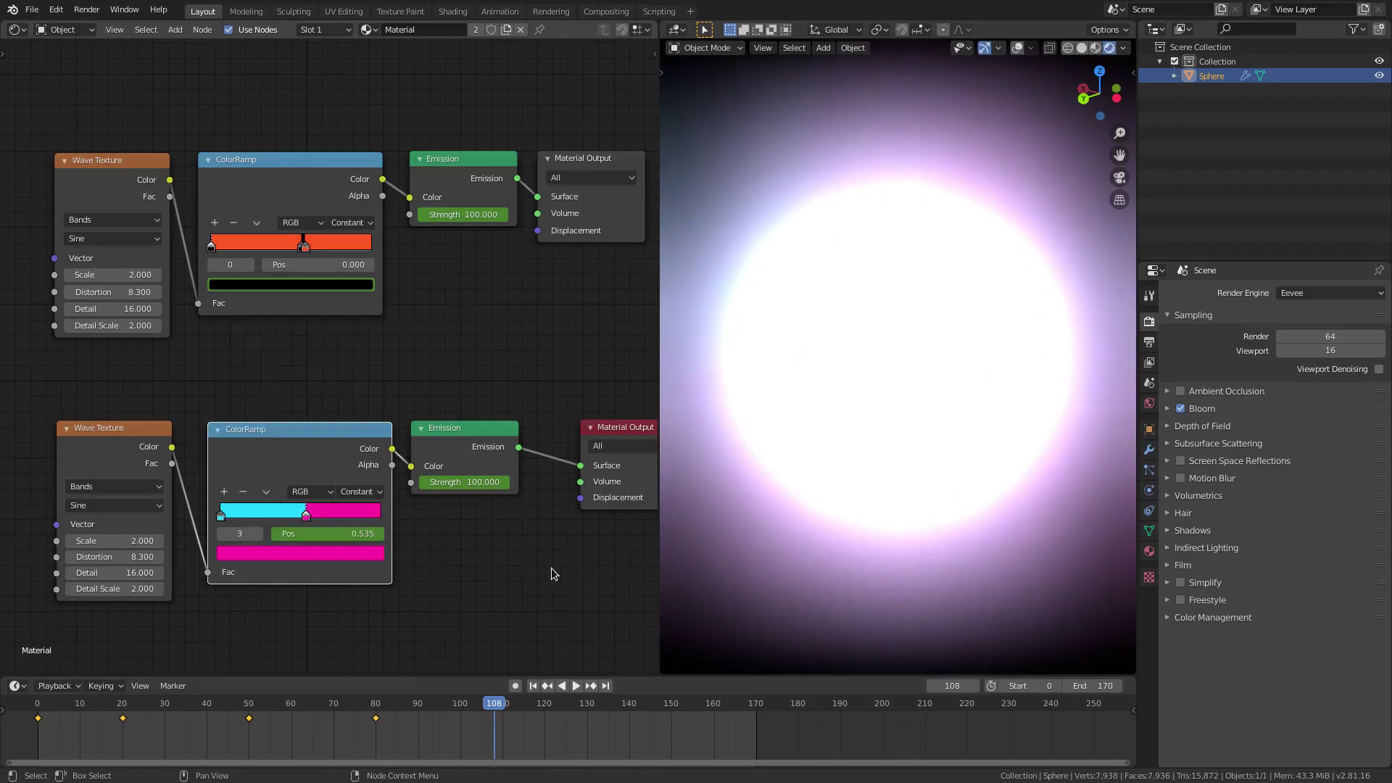
pyautogui.hotkey('shift', 'Left')
# - Keyframe the black color of the lower ColorRamp's middle stop at position 0.532 on frame 70
pyautogui.moveTo(378, 706); pyautogui.dragTo(414, 709)
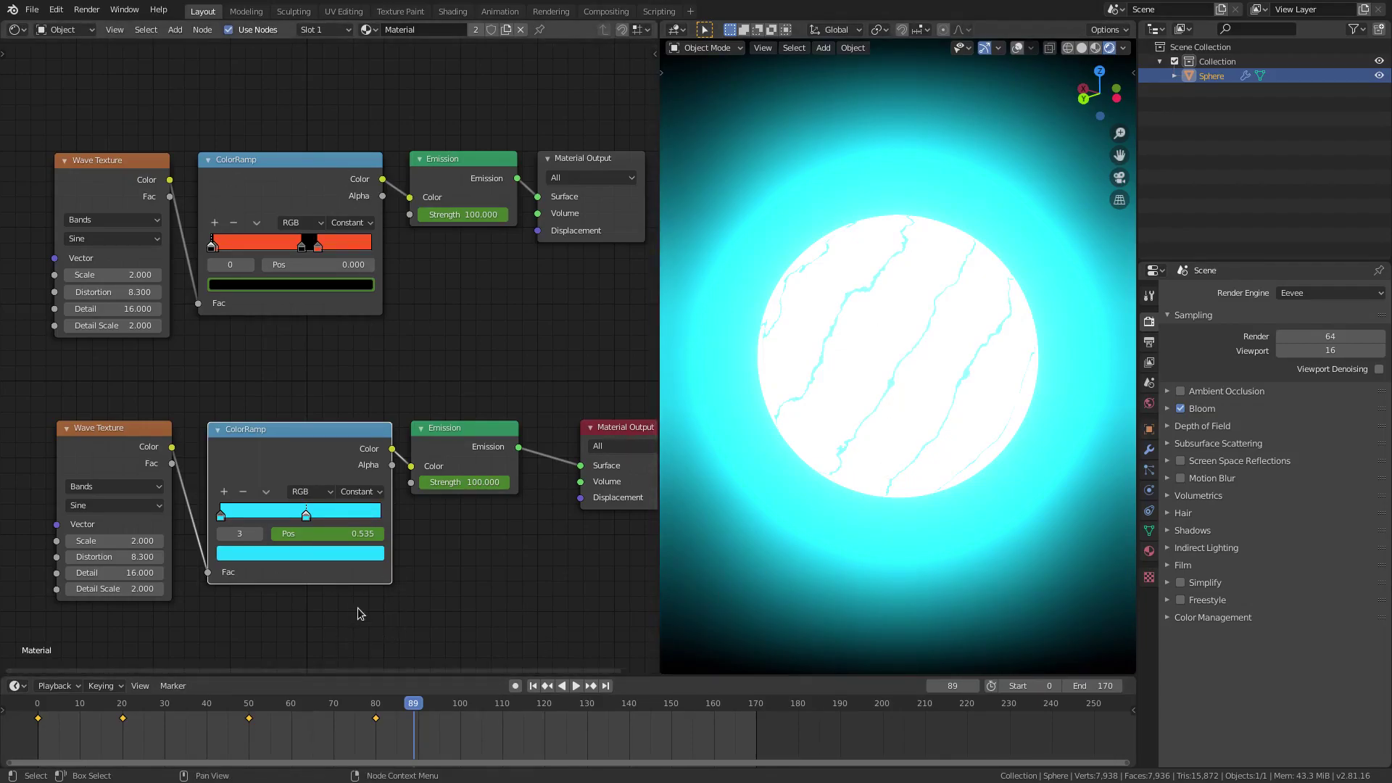
pyautogui.moveTo(391, 701); pyautogui.dragTo(336, 701)
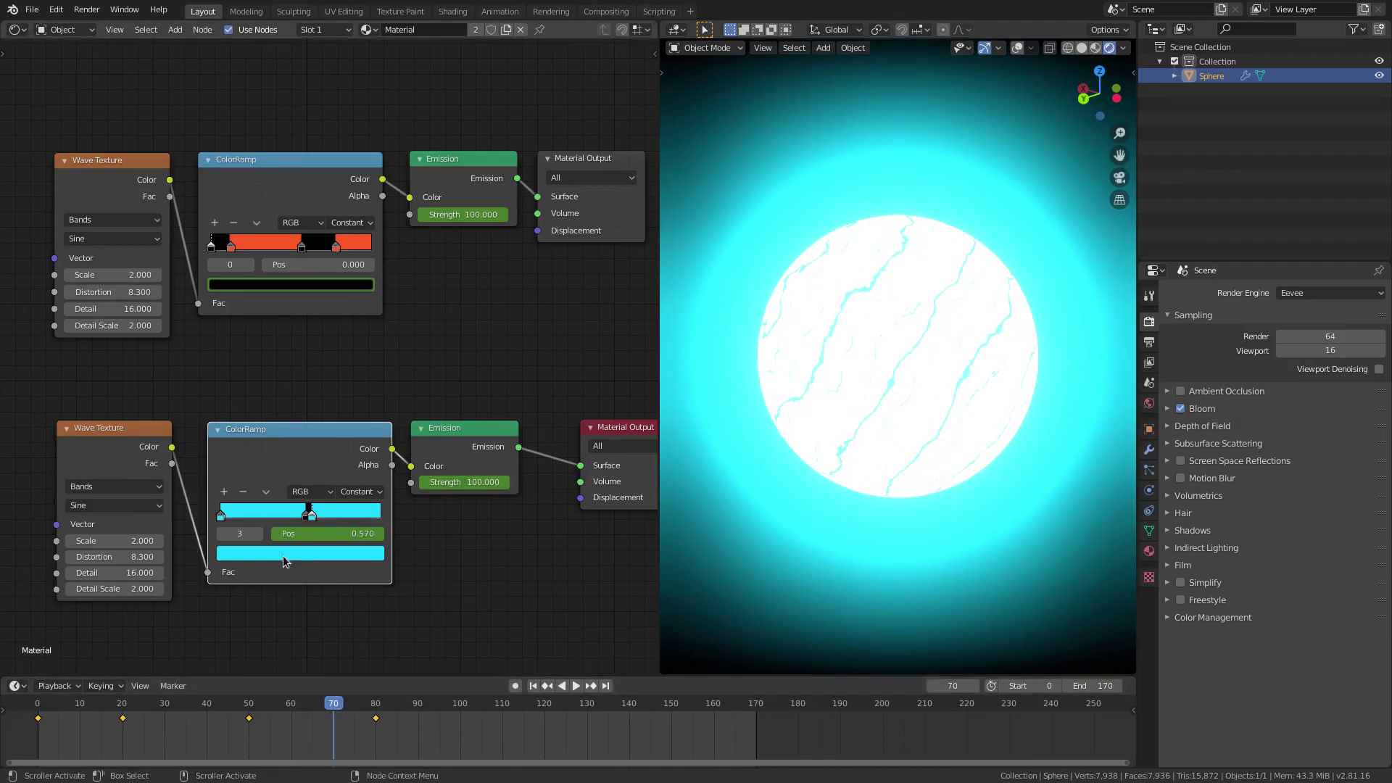
pyautogui.scroll(3, 451, 597)
pyautogui.moveTo(450, 597); pyautogui.dragTo(580, 448, button='middle')
pyautogui.scroll(2, 573, 448)
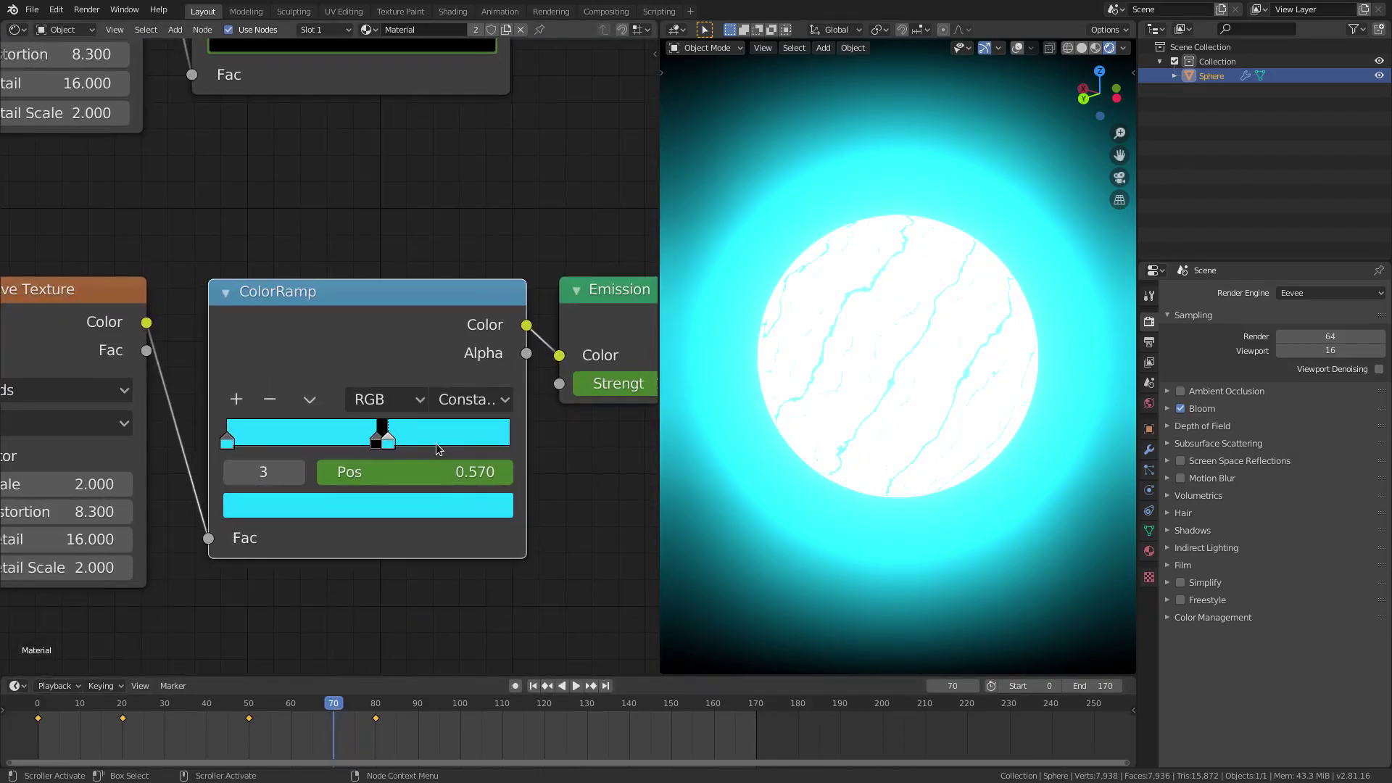
pyautogui.click(376, 440)
pyautogui.scroll(-1, 616, 543)
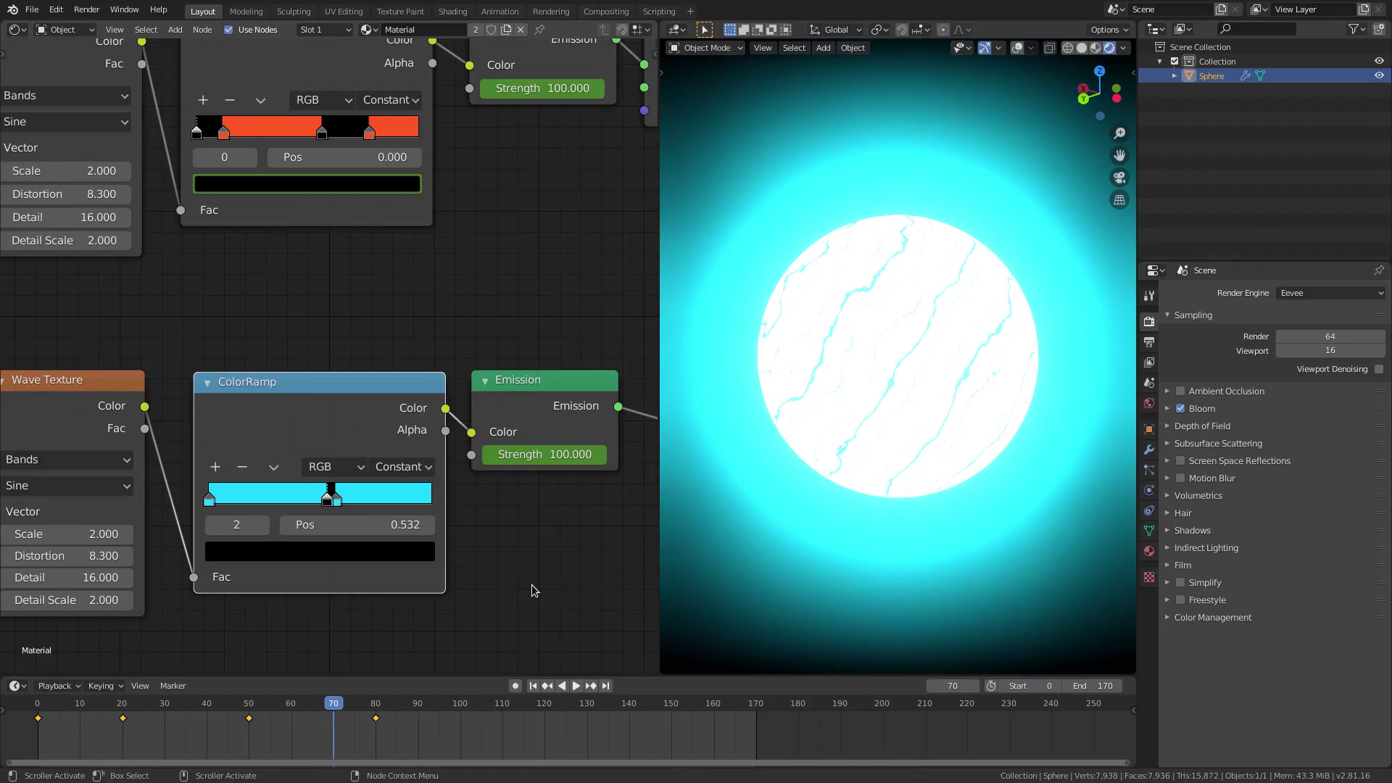
pyautogui.moveTo(532, 553); pyautogui.dragTo(554, 527, button='middle')
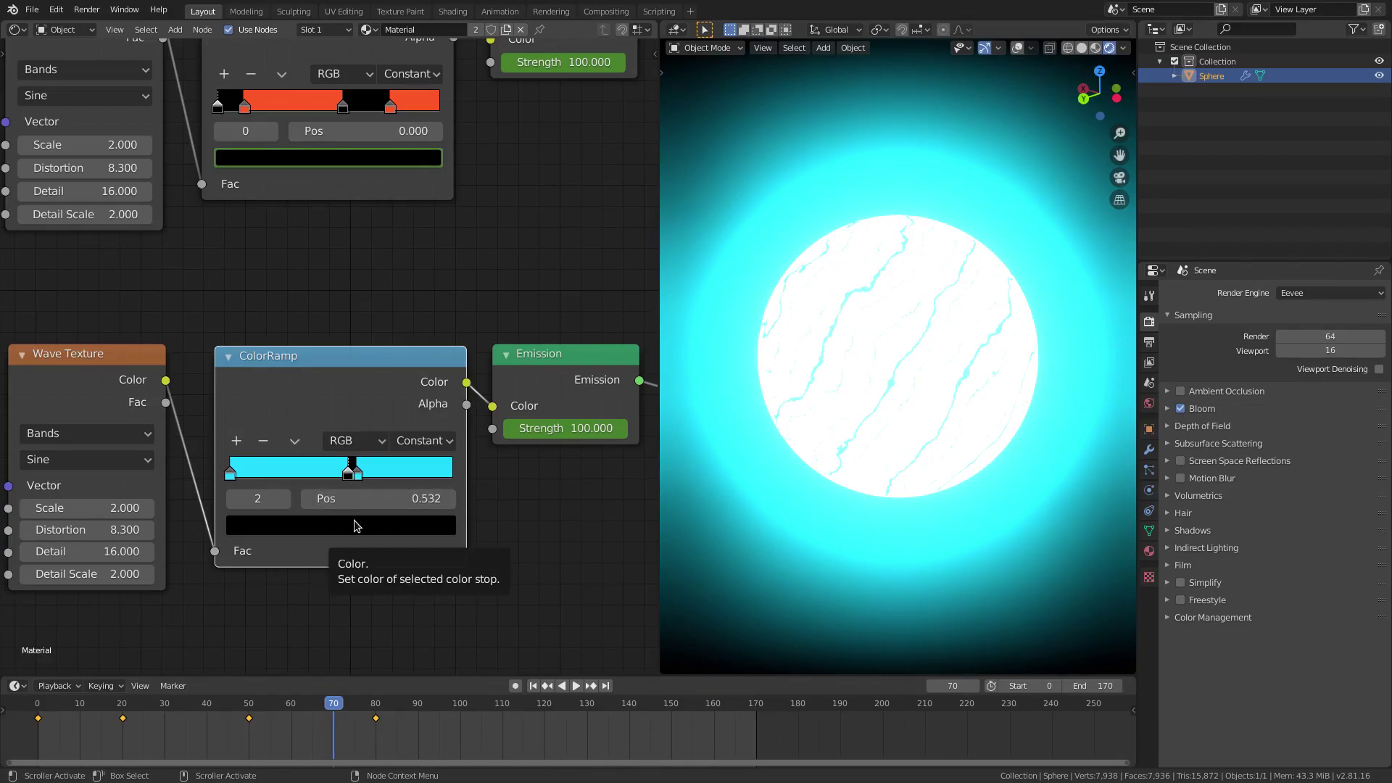
pyautogui.press('i')
# - On frame 100, lighten the lower ColorRamp's middle stop at position 0.532 from black to dark grey and keyframe its color
pyautogui.click(462, 707)
pyautogui.press('space')
pyautogui.press('Escape')
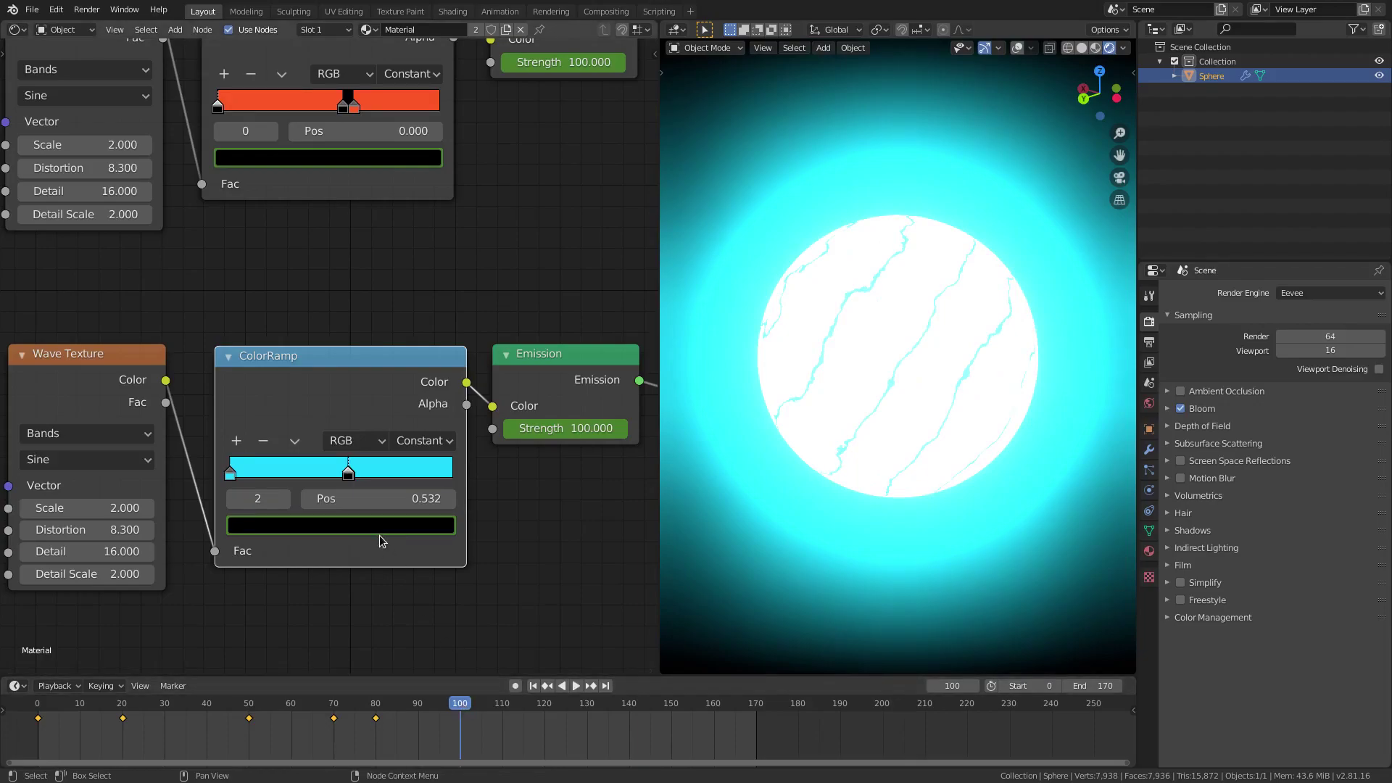
pyautogui.click(378, 527)
pyautogui.moveTo(411, 375)
pyautogui.mouseDown()
pyautogui.moveTo(408, 316)
pyautogui.moveTo(407, 360)
pyautogui.mouseUp()
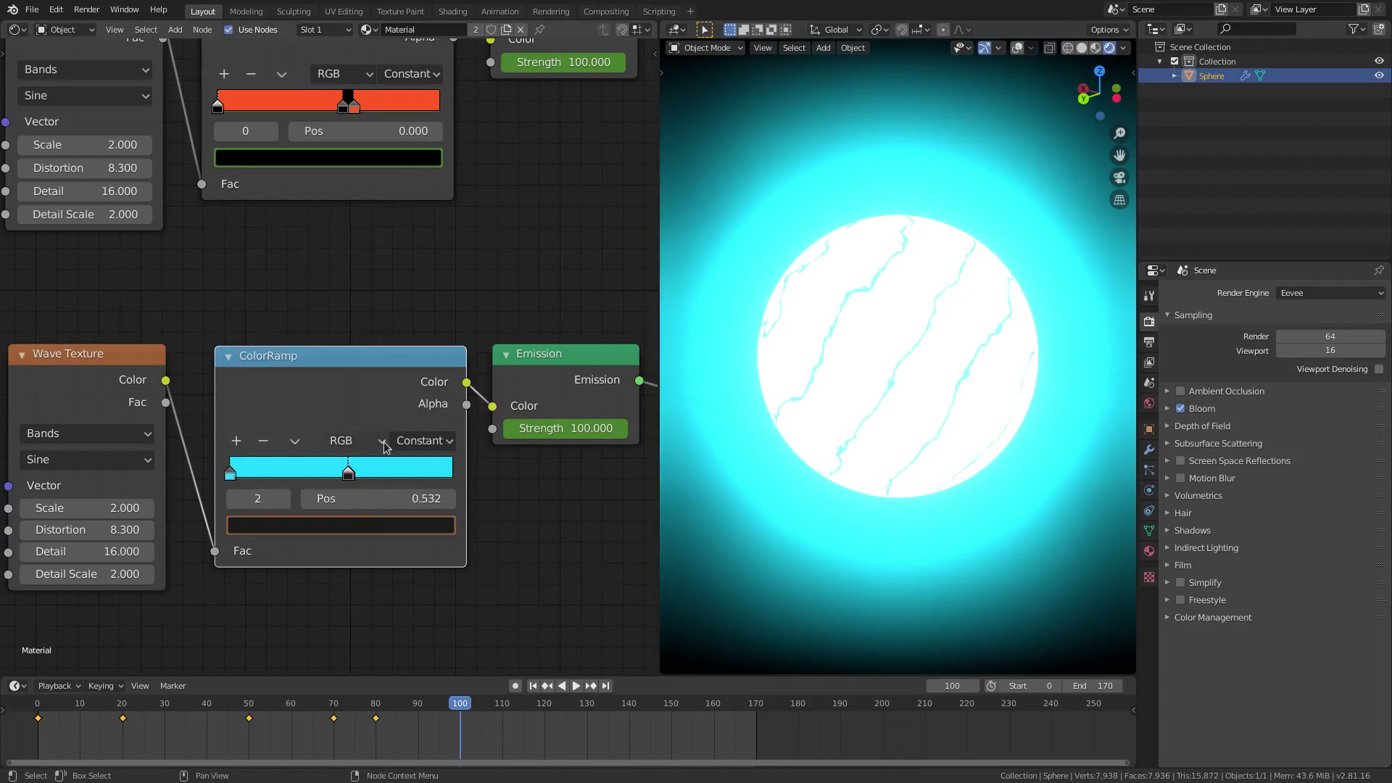
pyautogui.scroll(5, 175, 490)
pyautogui.moveTo(295, 492); pyautogui.dragTo(414, 377, button='middle')
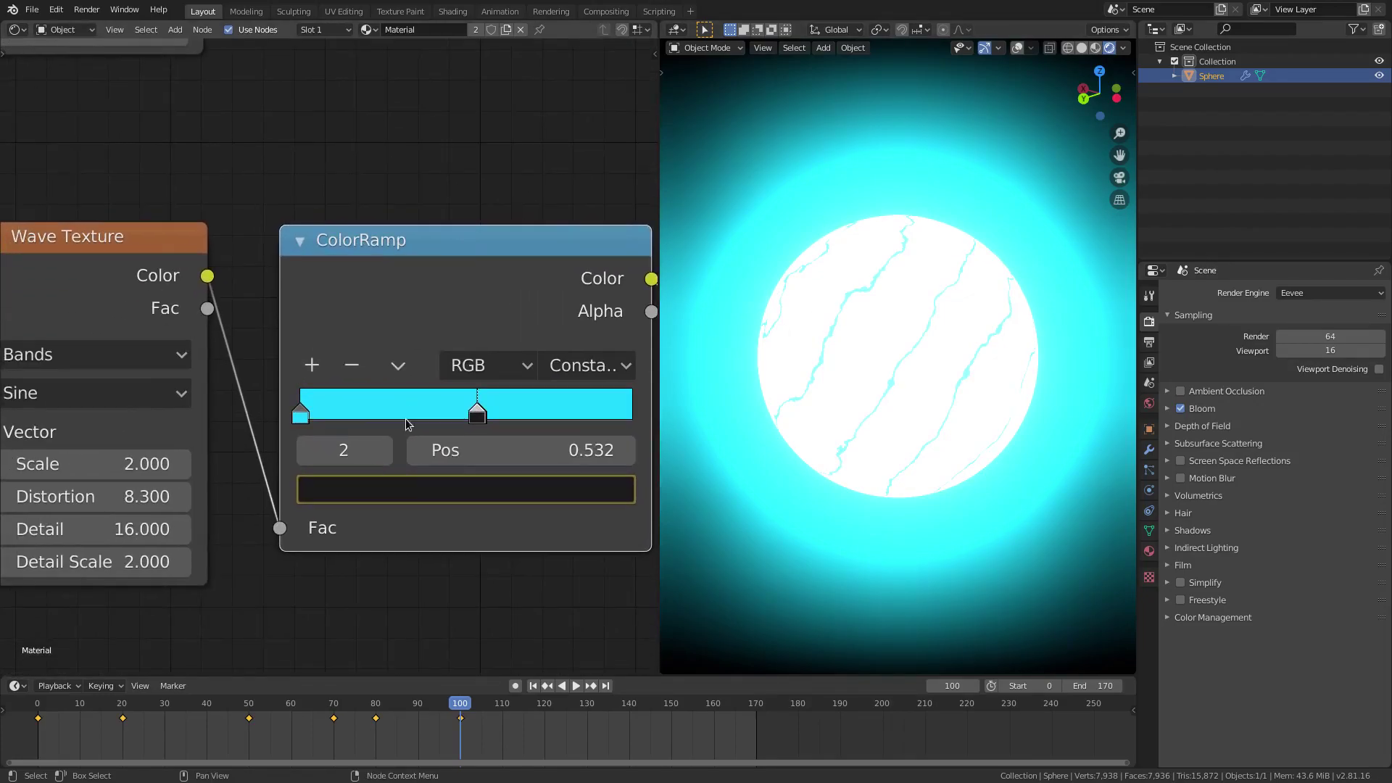
# - Keyframe the black color of the lower ColorRamp's first stop at position 0.000 on frame 80
pyautogui.scroll(1, 302, 433)
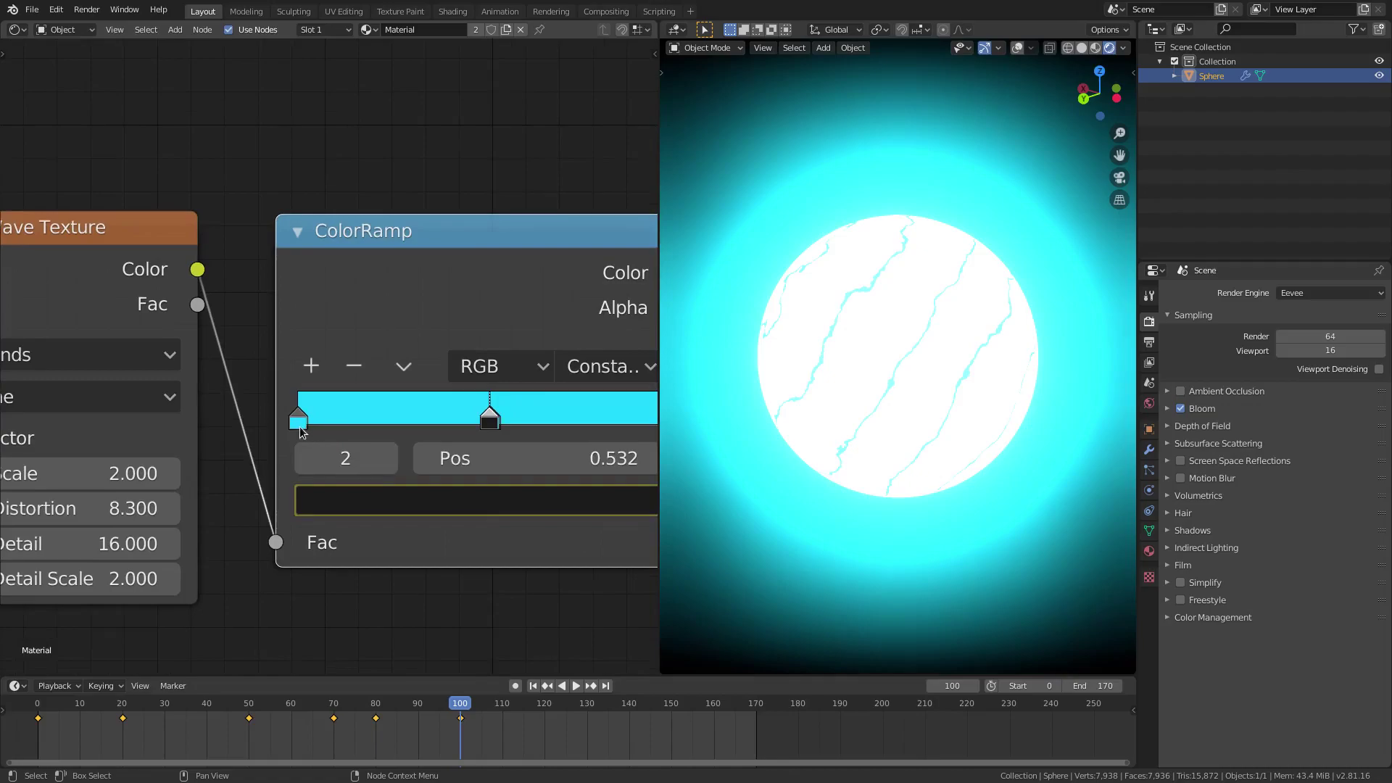
pyautogui.click(297, 420)
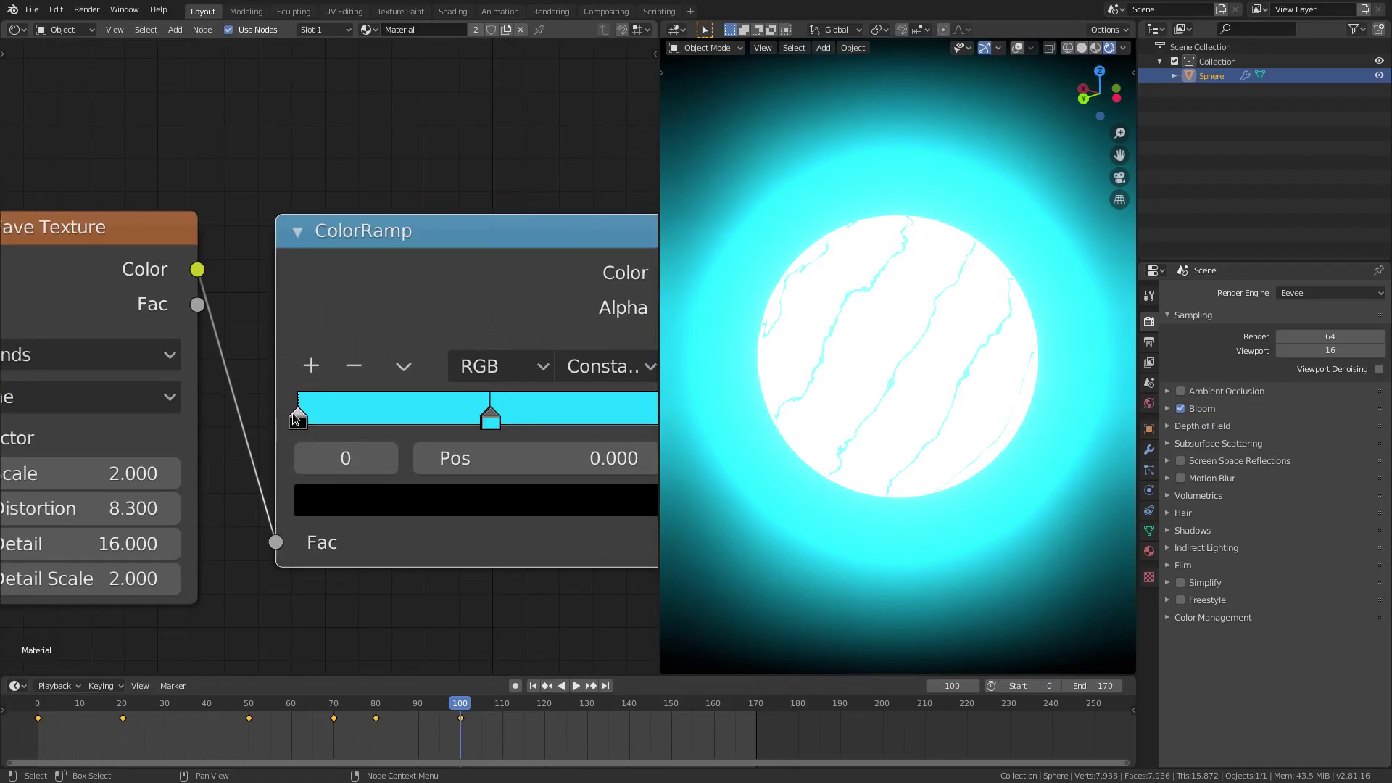
pyautogui.scroll(-2, 310, 404)
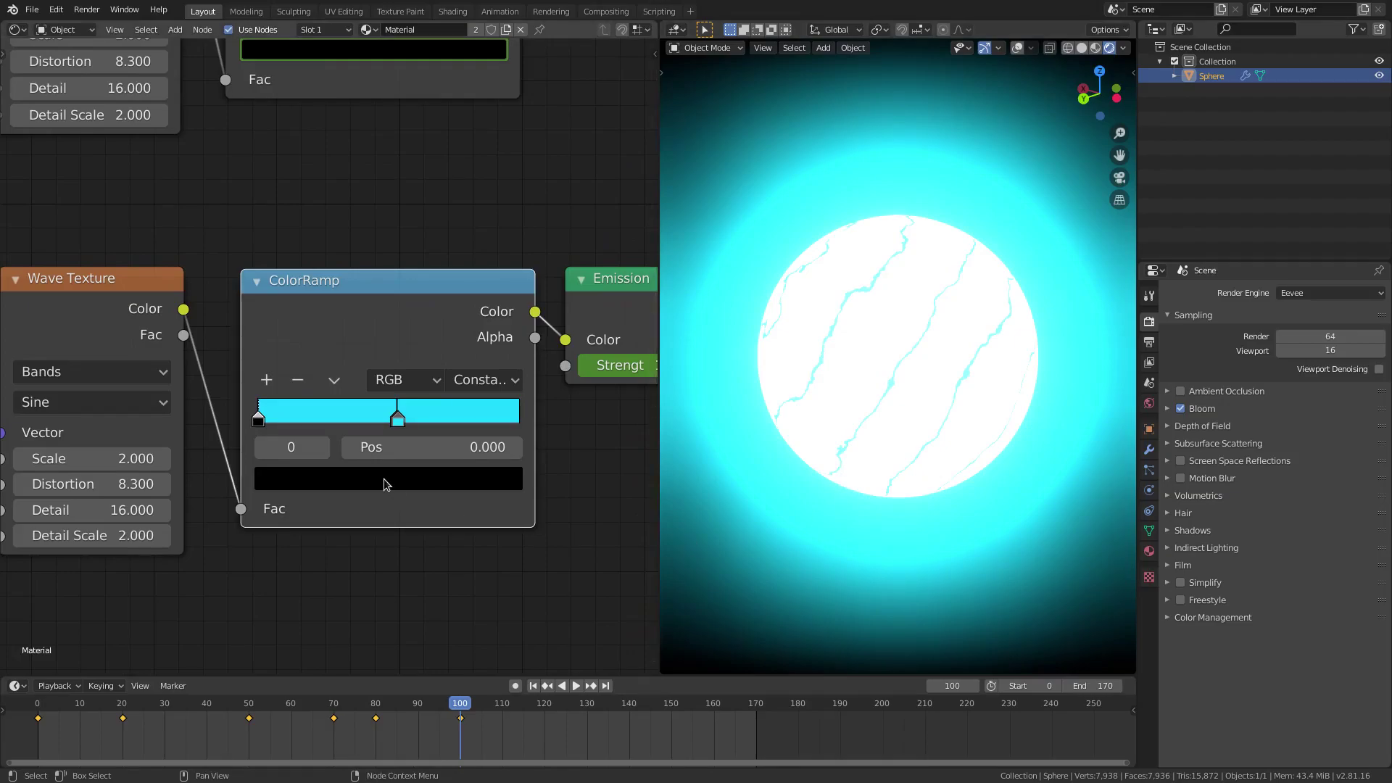
pyautogui.press('Down')
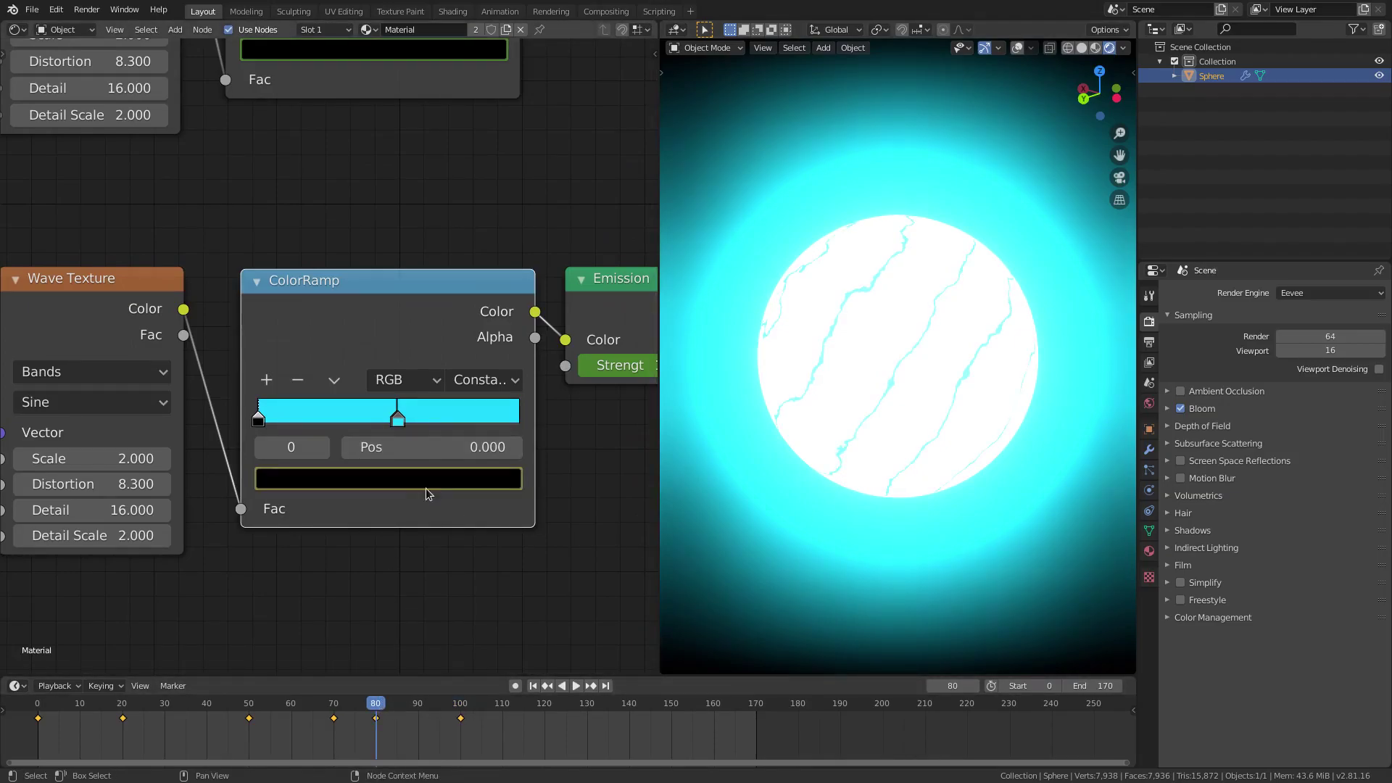
# - On frame 100, lighten the lower ColorRamp's first stop to dark grey and keyframe its color
pyautogui.click(460, 707)
pyautogui.click(399, 482)
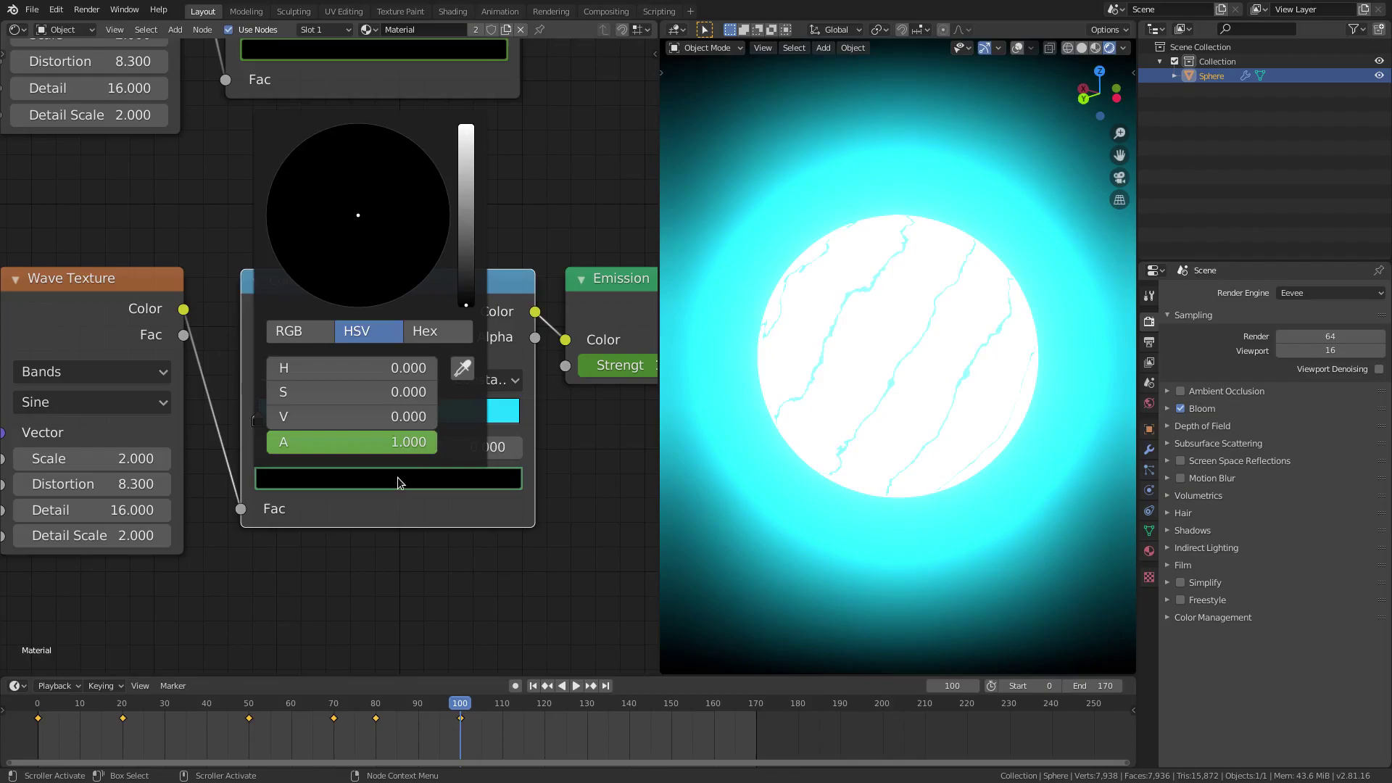
pyautogui.moveTo(465, 299)
pyautogui.mouseDown()
pyautogui.moveTo(466, 153)
pyautogui.moveTo(466, 304)
pyautogui.moveTo(466, 290)
pyautogui.mouseUp()
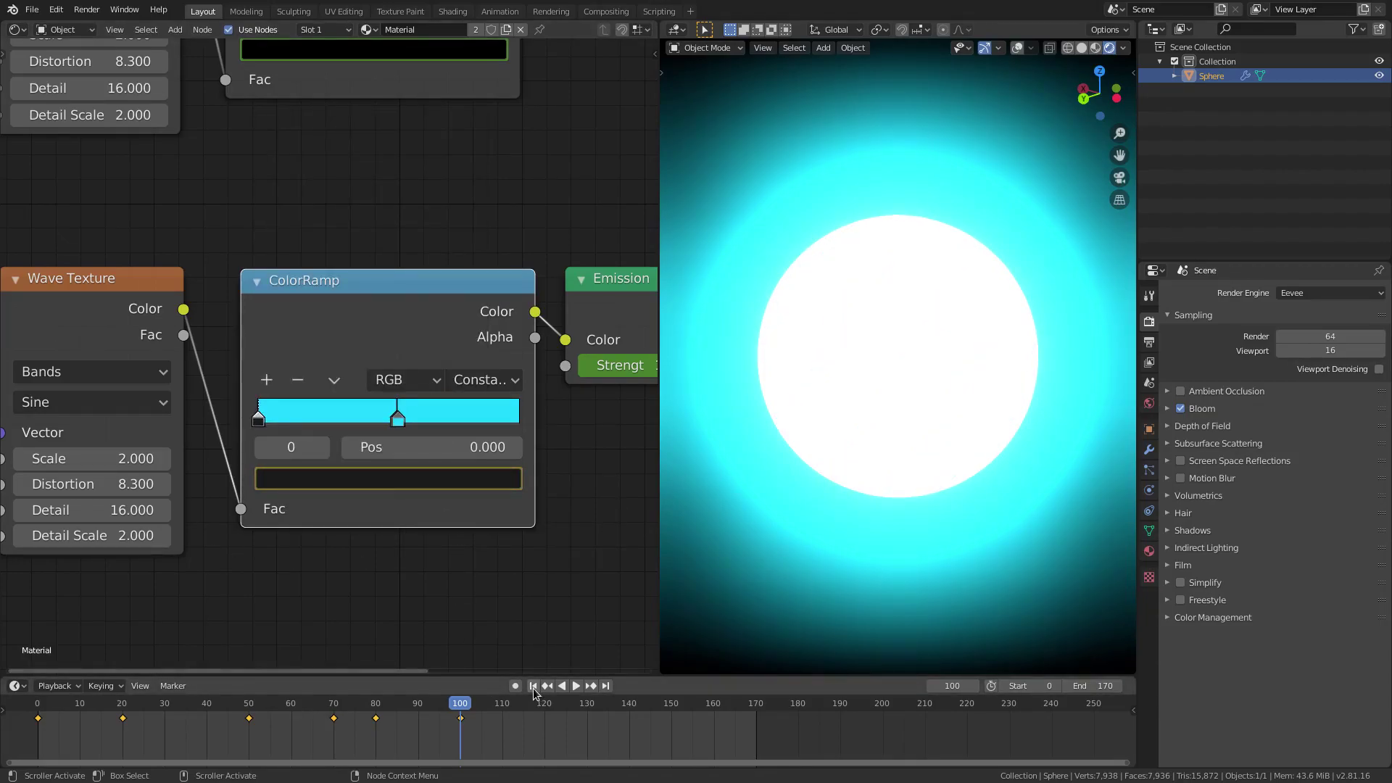
# - Replay the cyan animation from frame 0 to check how the stripes fill in after frame 100
pyautogui.click(533, 686)
pyautogui.click(576, 686)
pyautogui.scroll(-2, 565, 573)
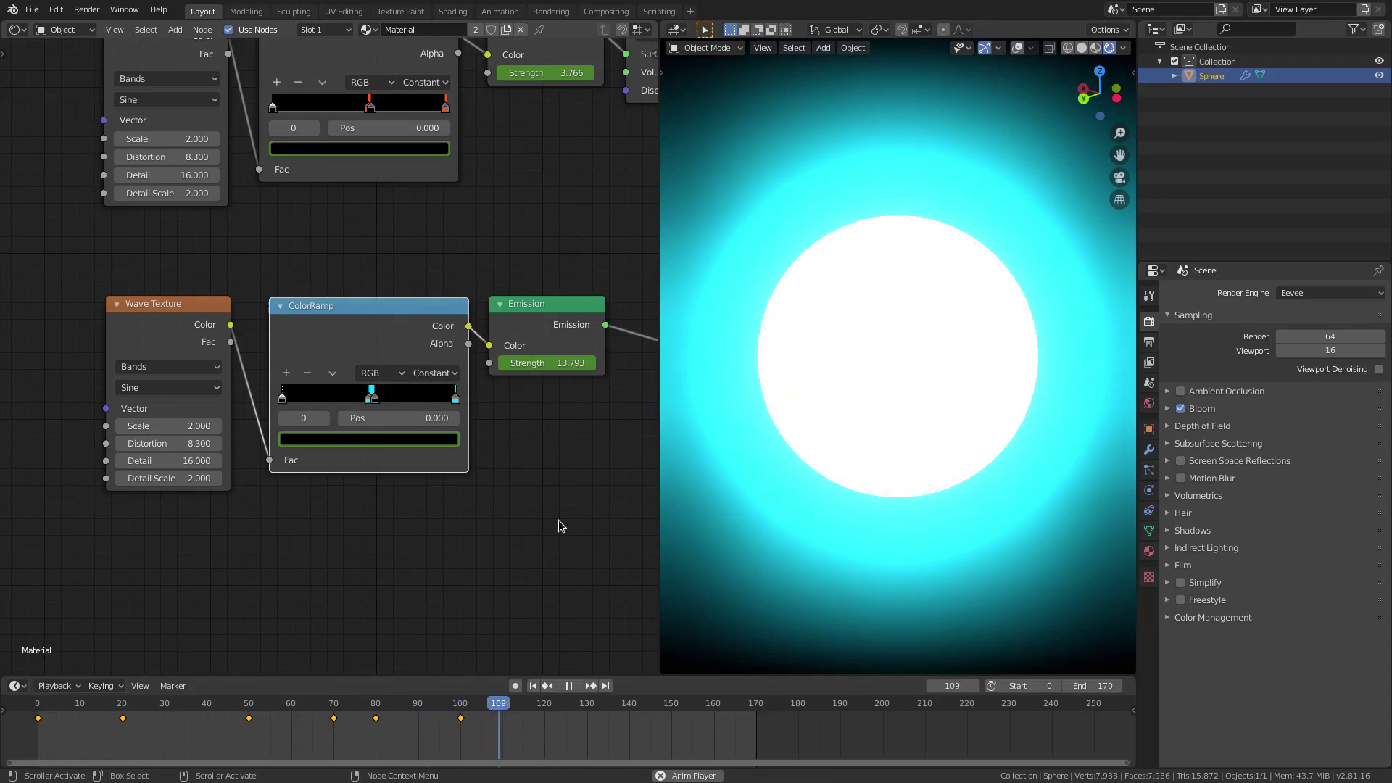
pyautogui.click(558, 689)
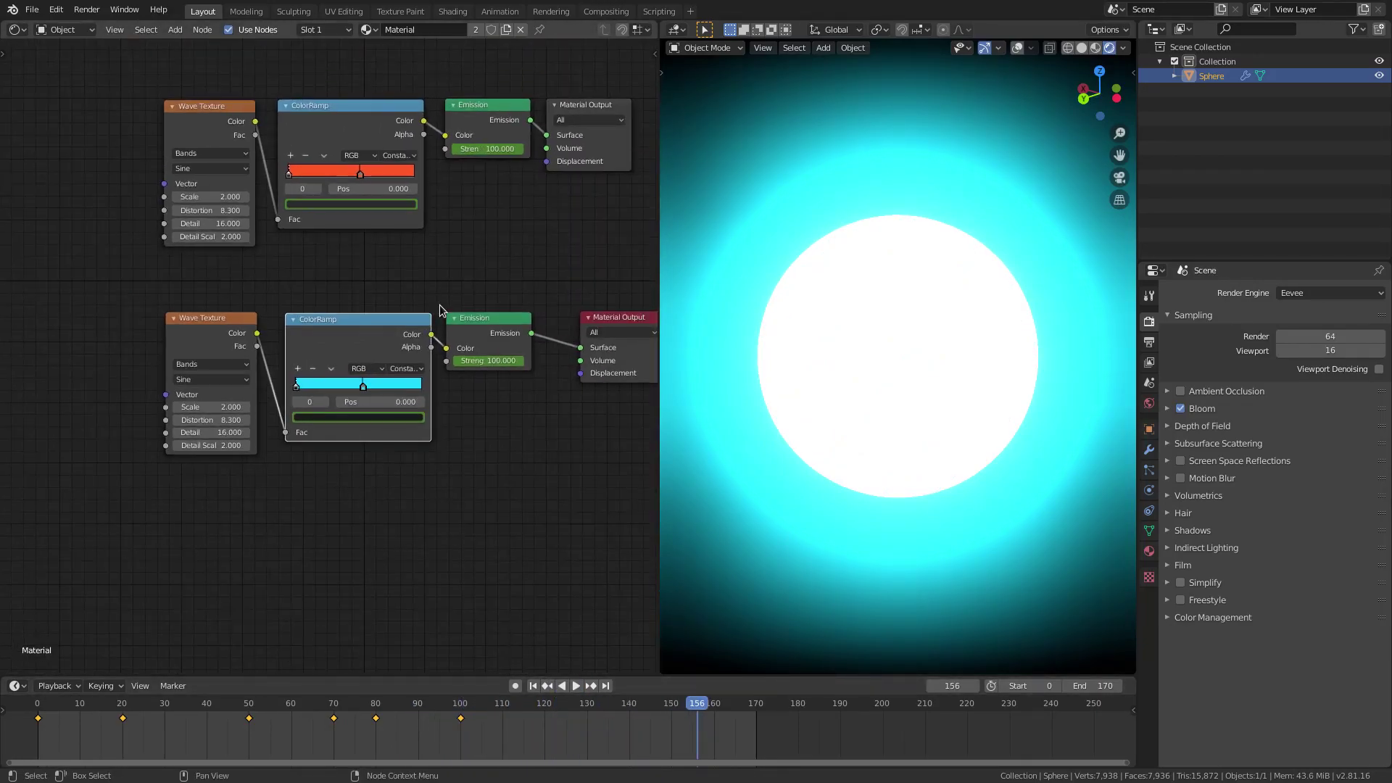
# - Disconnect the cyan Emission from its Material Output and make the orange node chain's Material Output the active one
pyautogui.moveTo(440, 310); pyautogui.dragTo(386, 422, button='middle')
pyautogui.moveTo(527, 459); pyautogui.dragTo(527, 294)
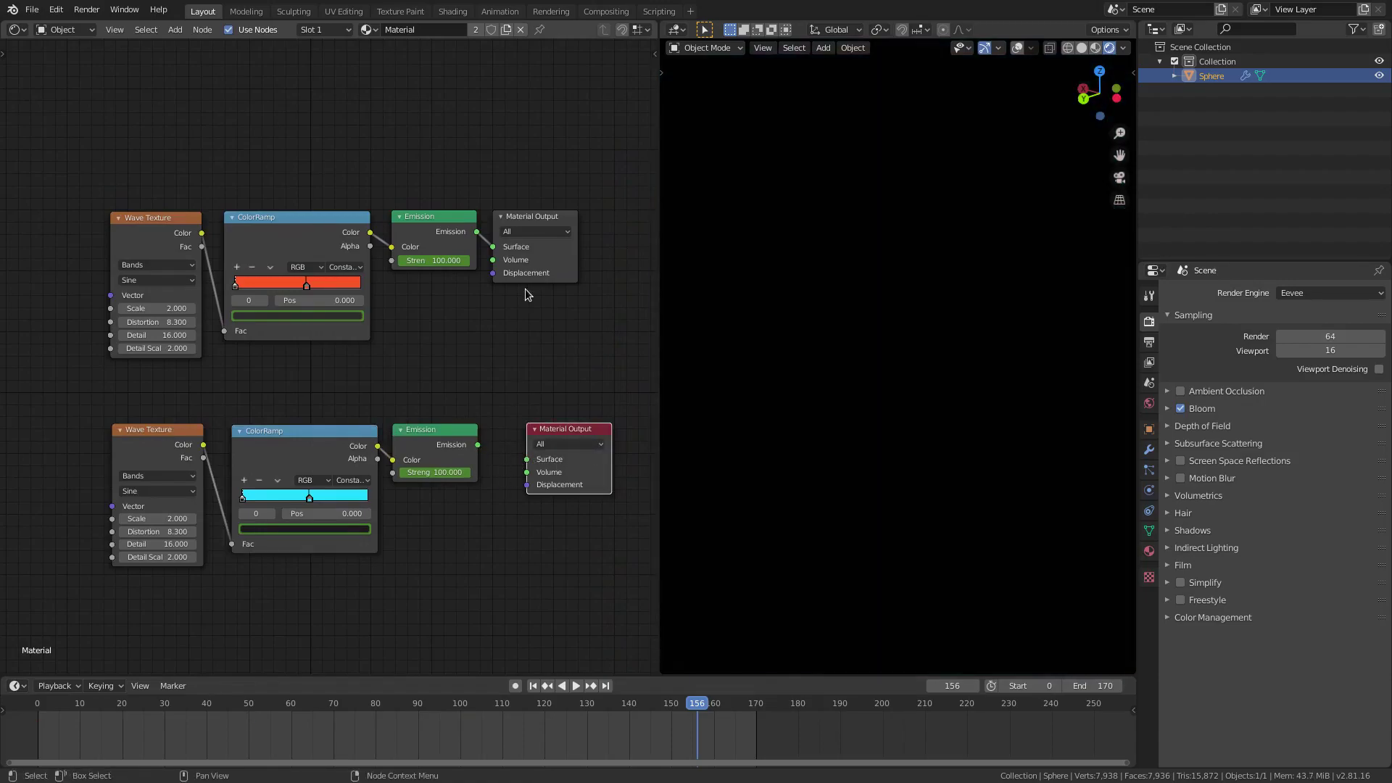
pyautogui.click(526, 220)
# - Play the orange material's animation from frame 0 to review it on the sphere
pyautogui.click(533, 686)
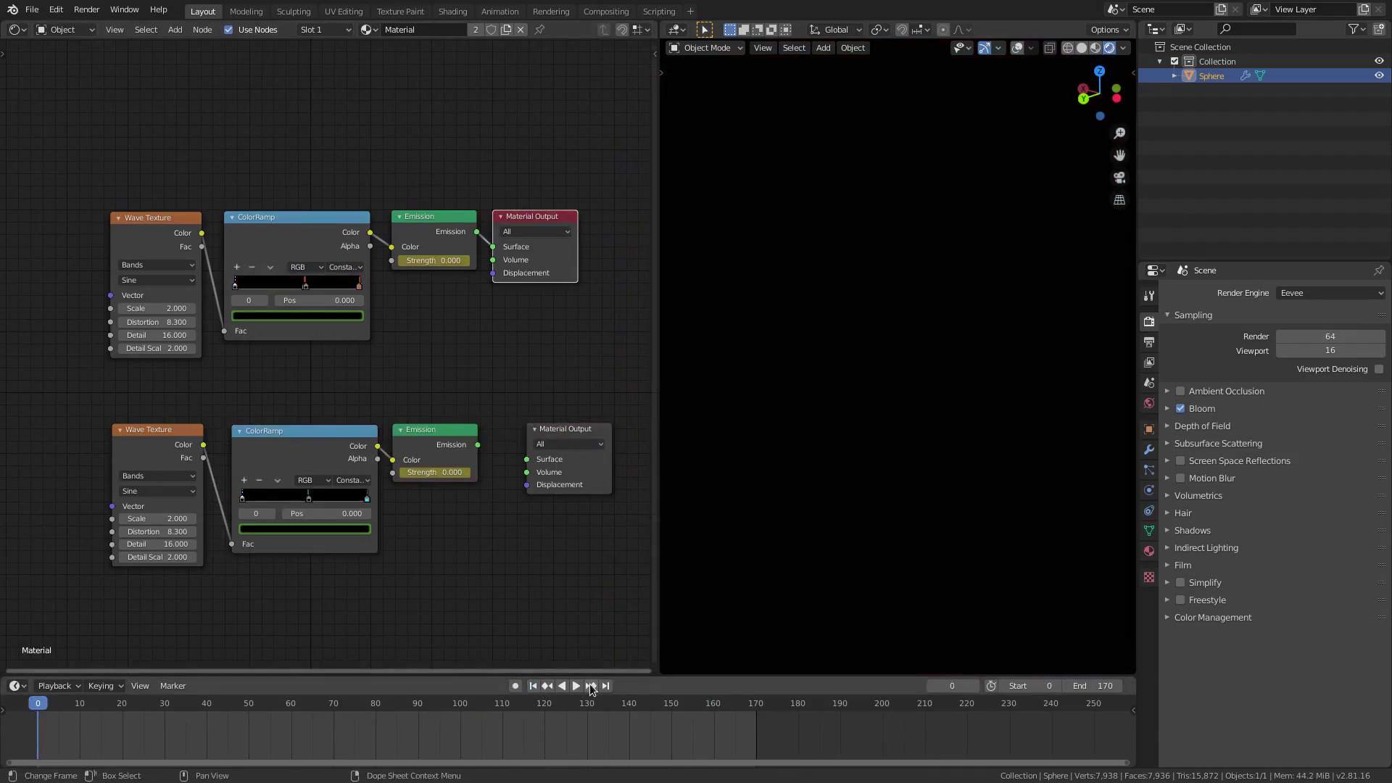
pyautogui.click(576, 686)
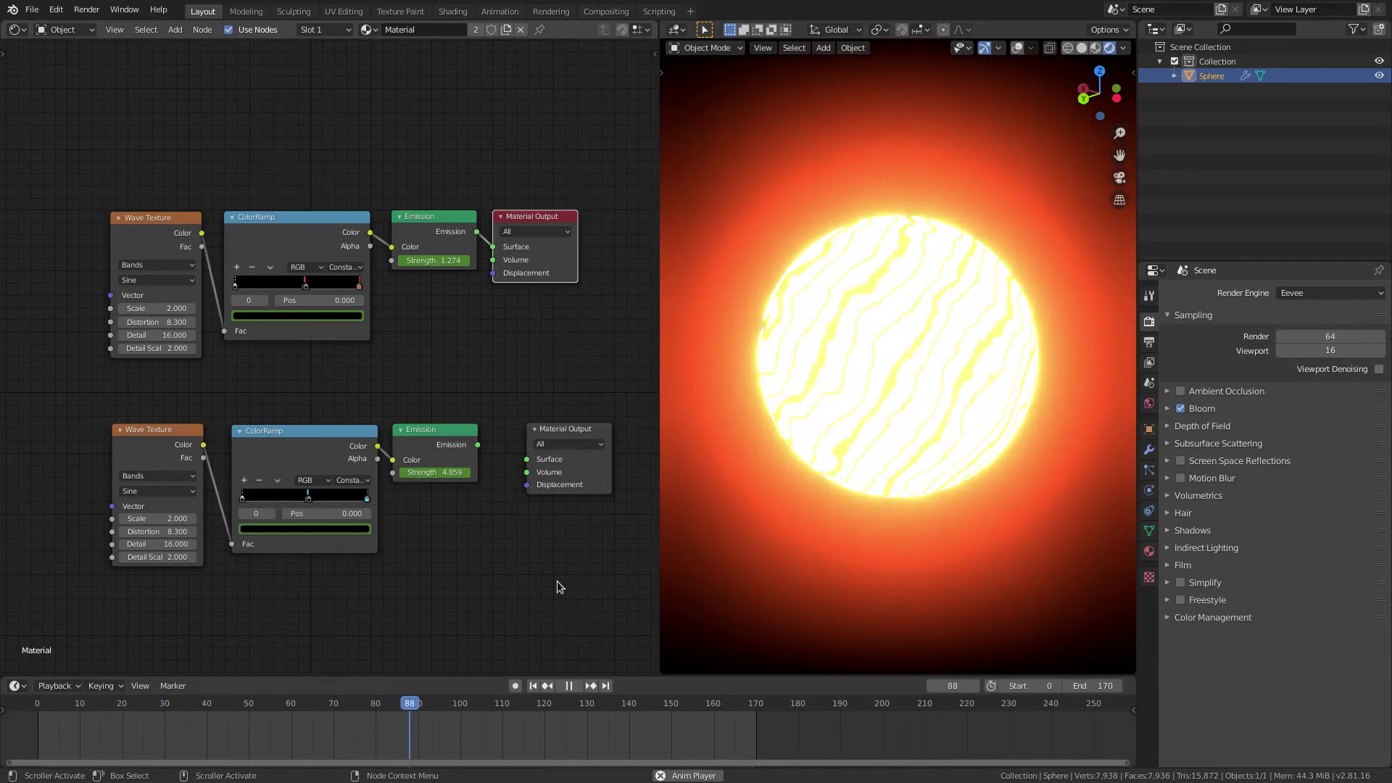
pyautogui.press('space')
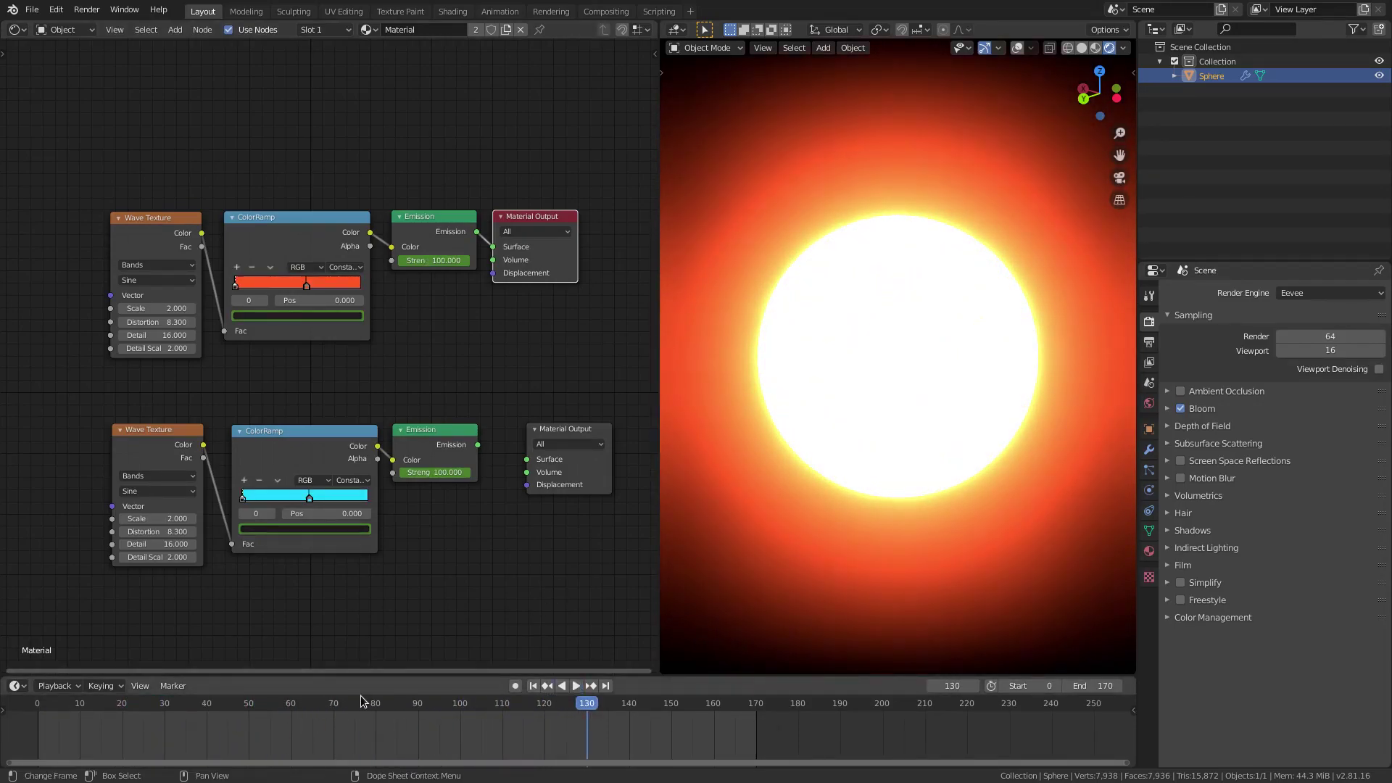
# - Go to frame 52 and set the orange ColorRamp's interpolation to Linear
pyautogui.click(257, 704)
pyautogui.click(345, 267)
pyautogui.click(355, 300)
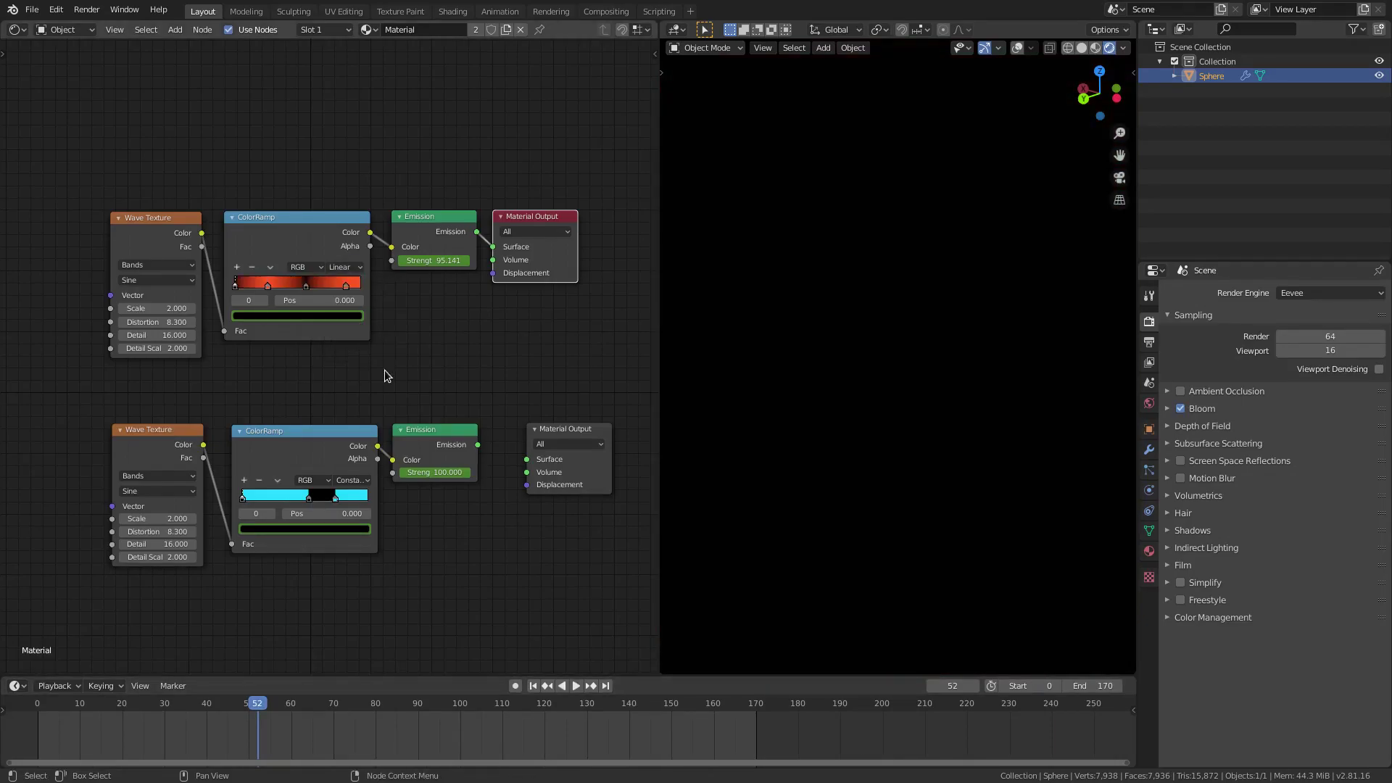
# - Replay the Linear orange animation from frame 0, inspect the stripes around frame 16, and play it from the start again
pyautogui.click(532, 685)
pyautogui.click(575, 685)
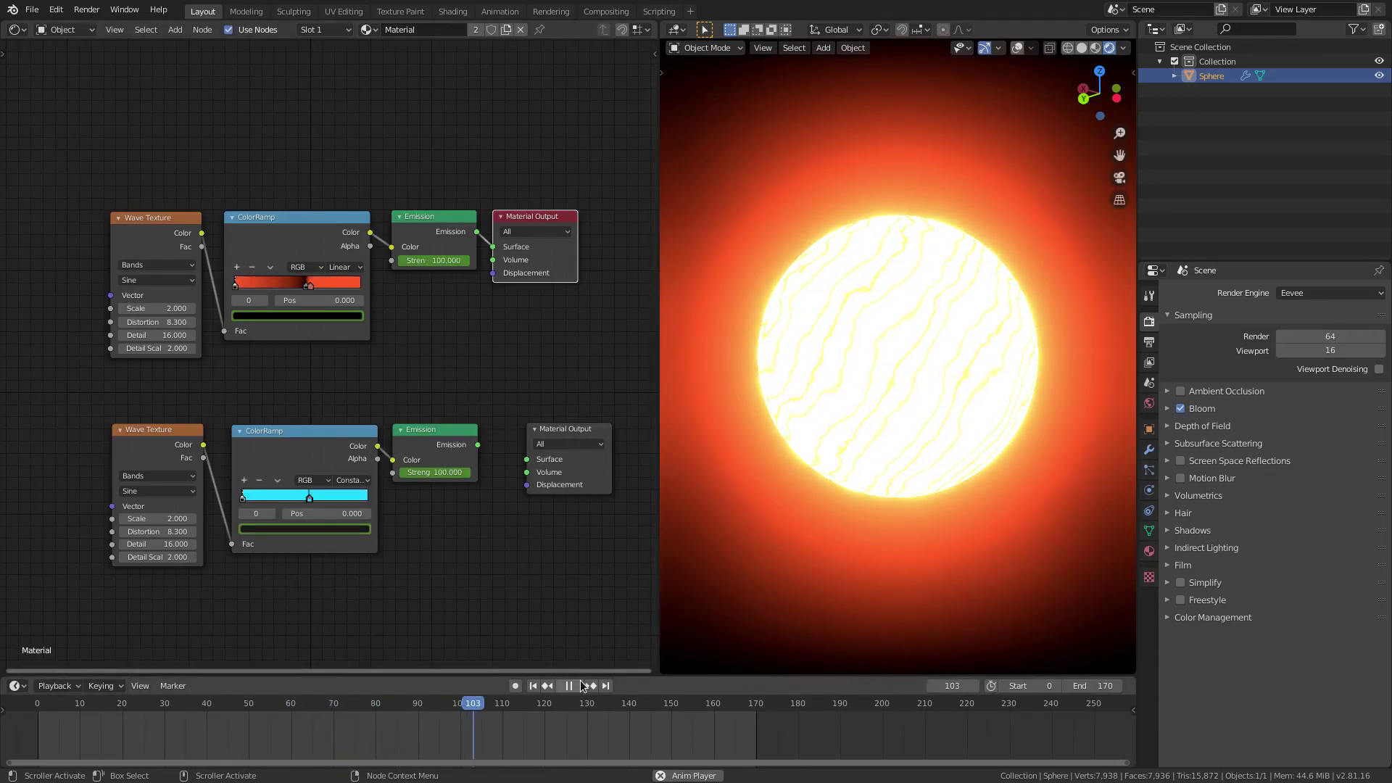
pyautogui.moveTo(270, 704); pyautogui.dragTo(106, 683)
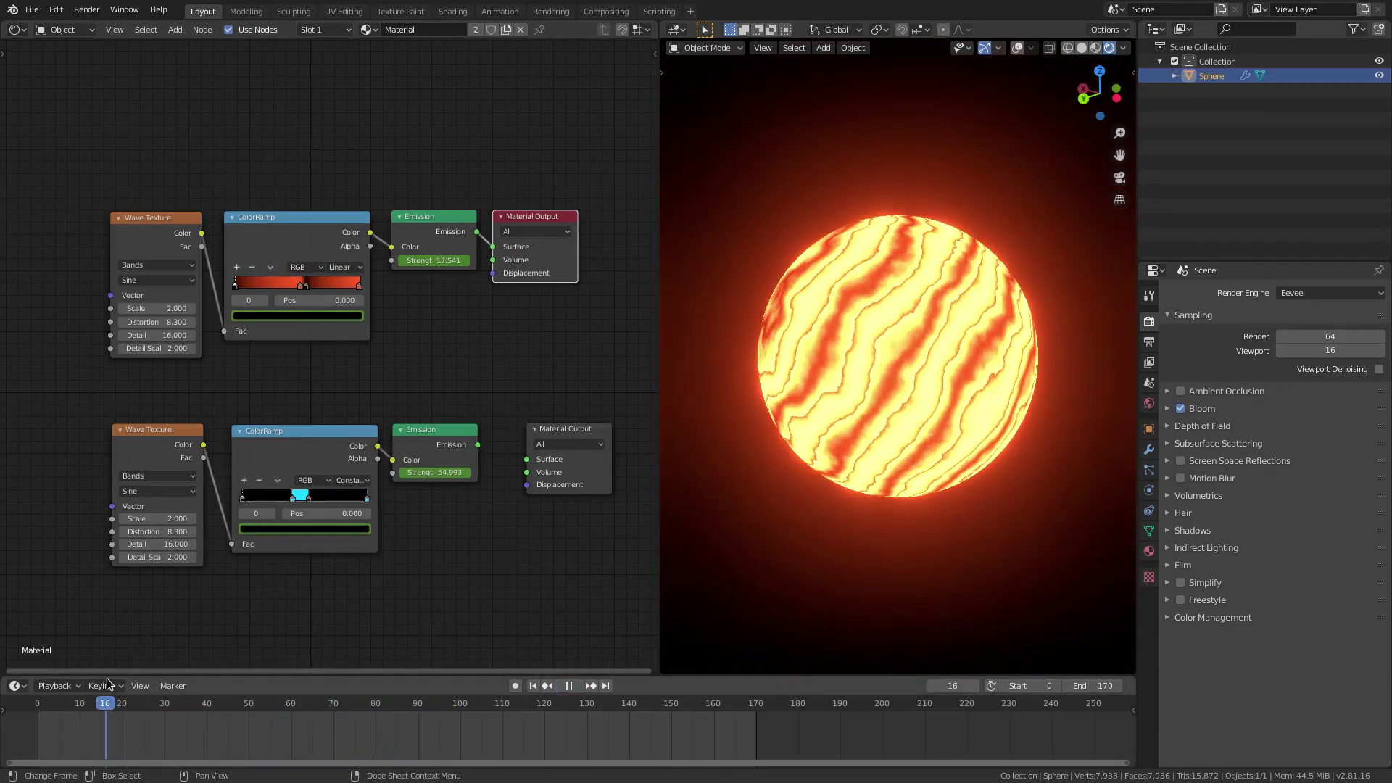
pyautogui.press('space')
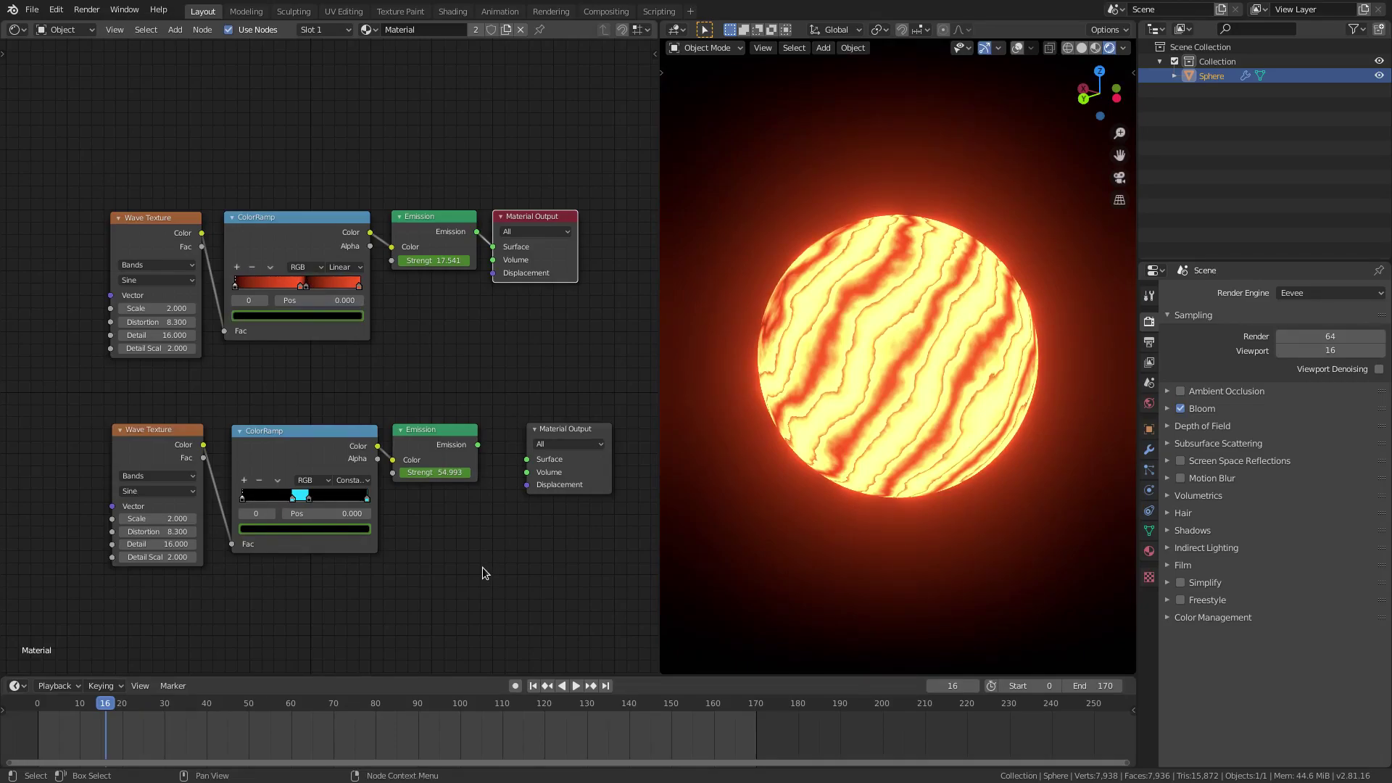
pyautogui.click(548, 685)
pyautogui.click(576, 686)
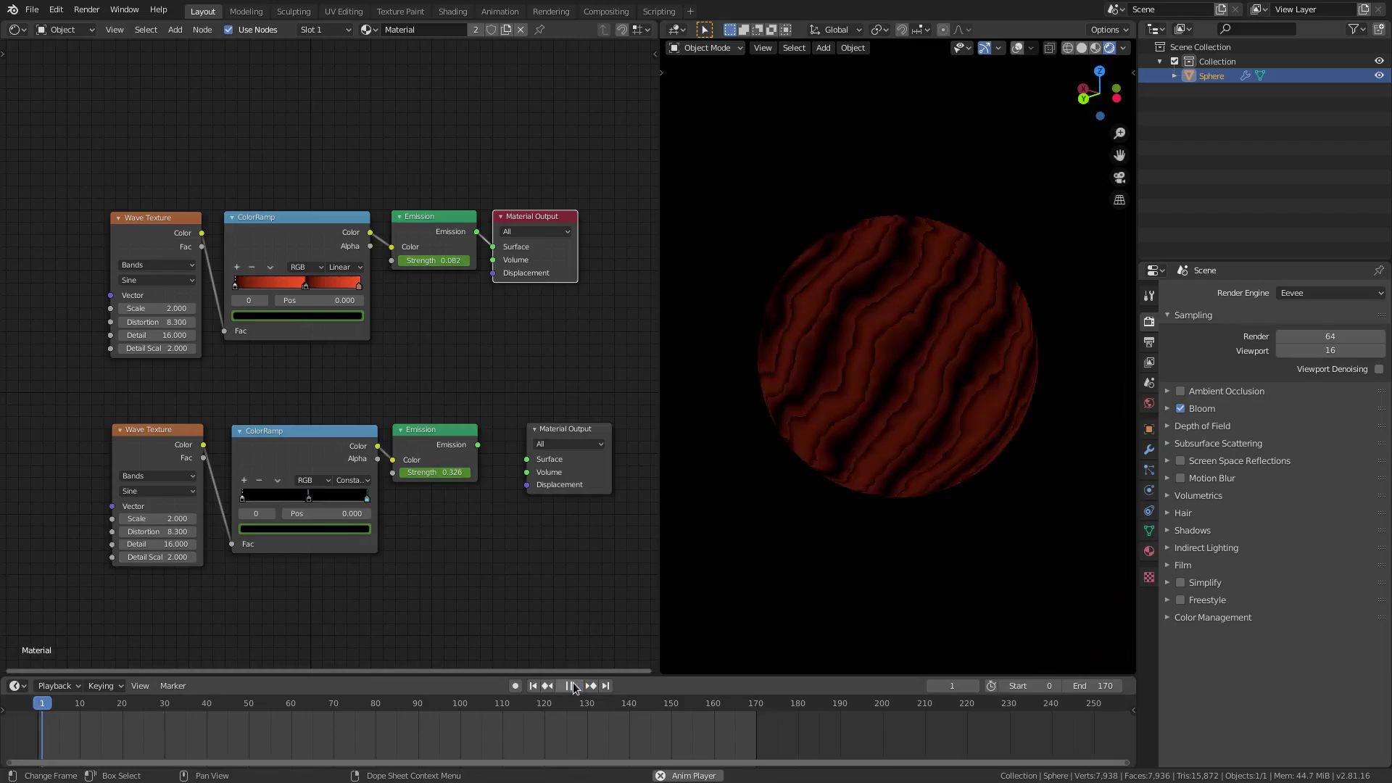